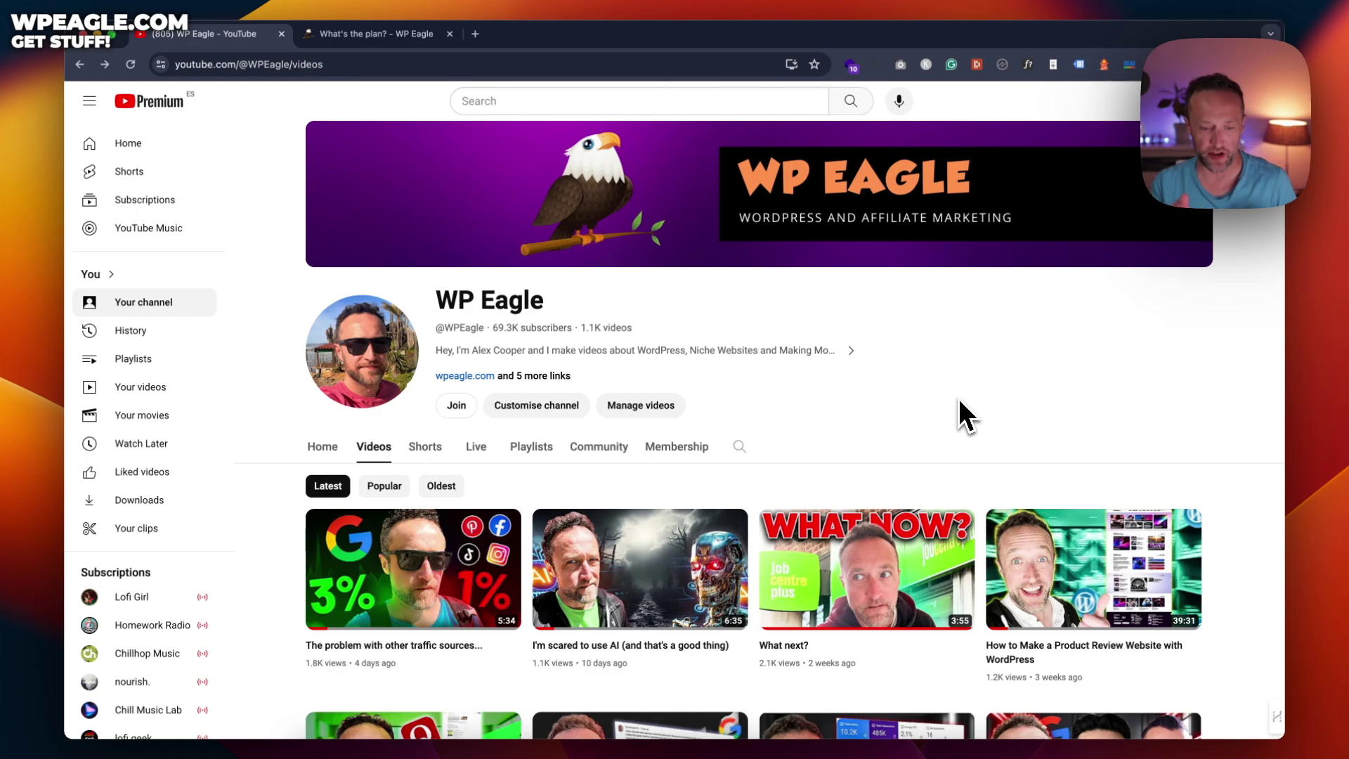
Open the channel video "The problem with other traffic sources...", mute it and pause playback.
{"action": "scroll", "coordinate": [766, 271], "scroll_direction": "down", "scroll_amount": 2}
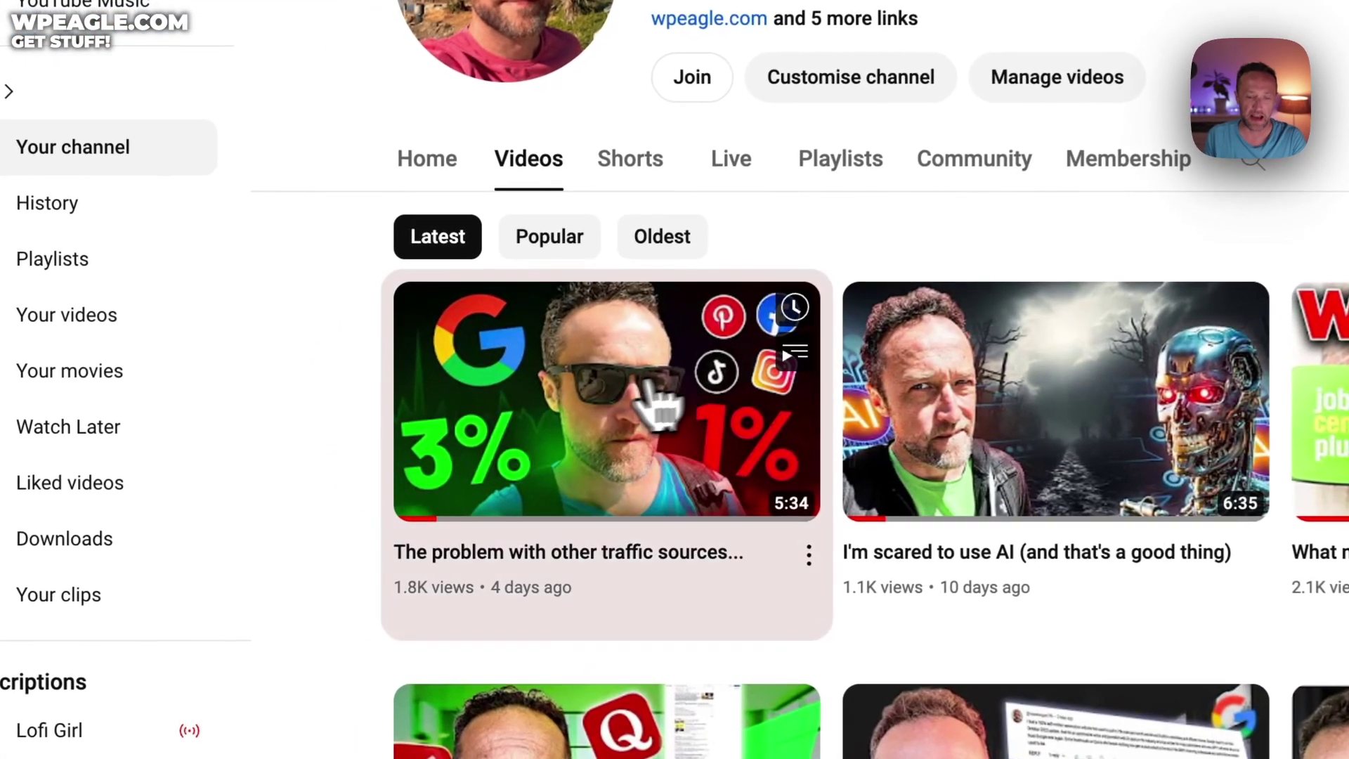
{"action": "left_click", "coordinate": [654, 397]}
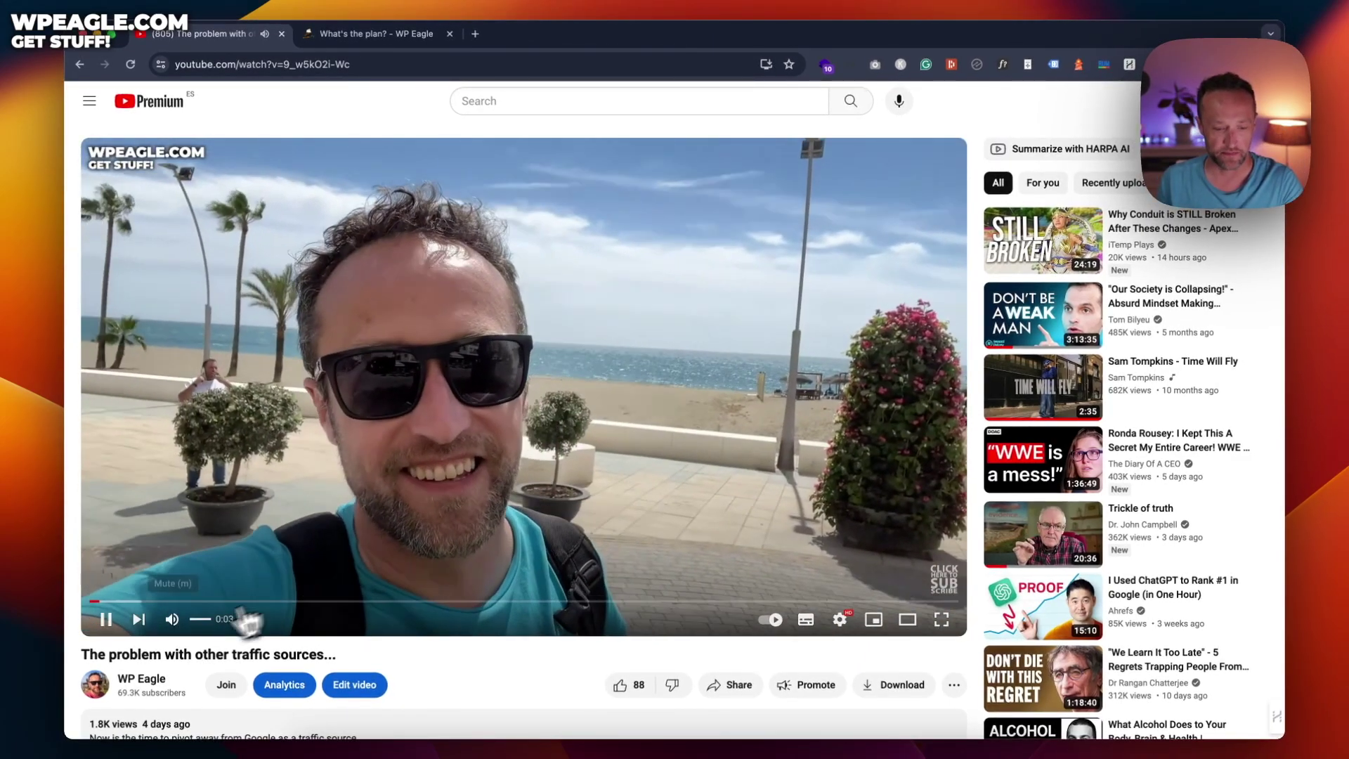
{"action": "left_click", "coordinate": [172, 621]}
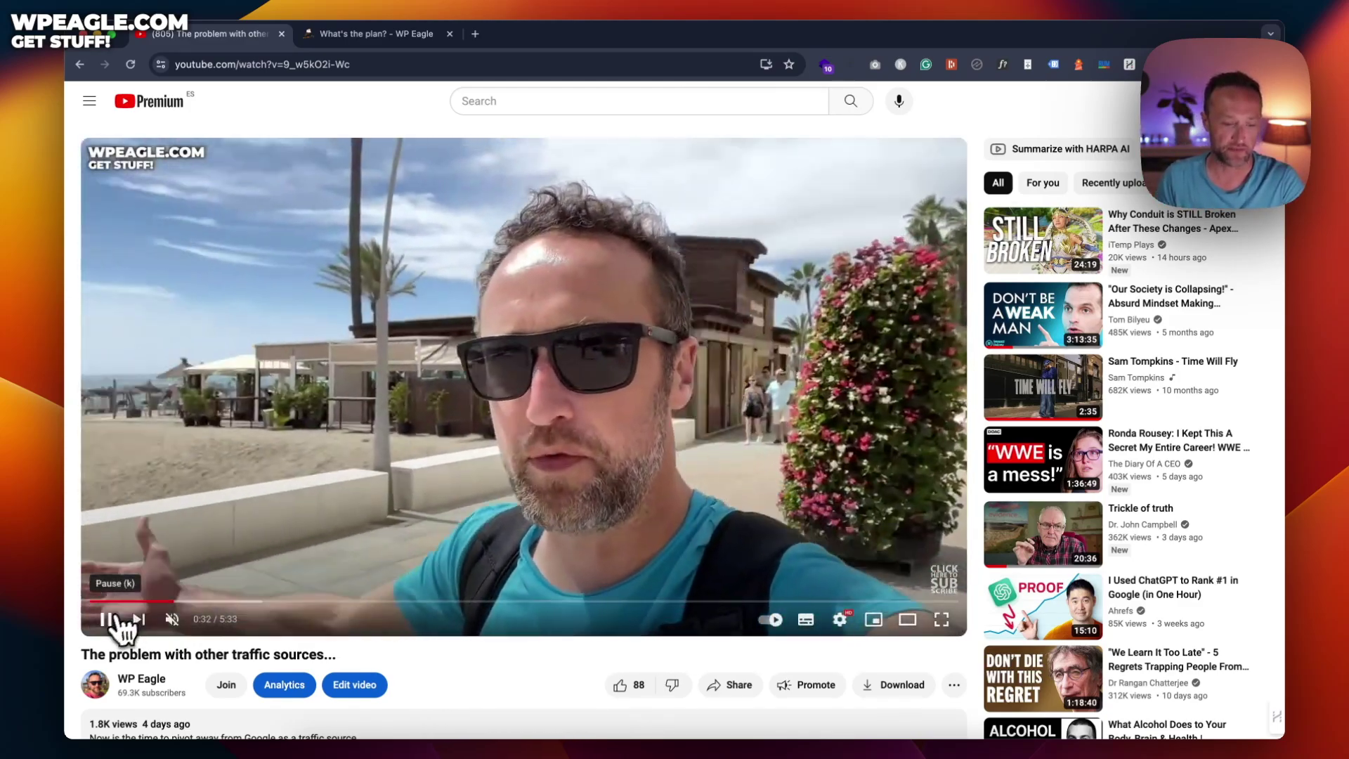
{"action": "left_click", "coordinate": [106, 619]}
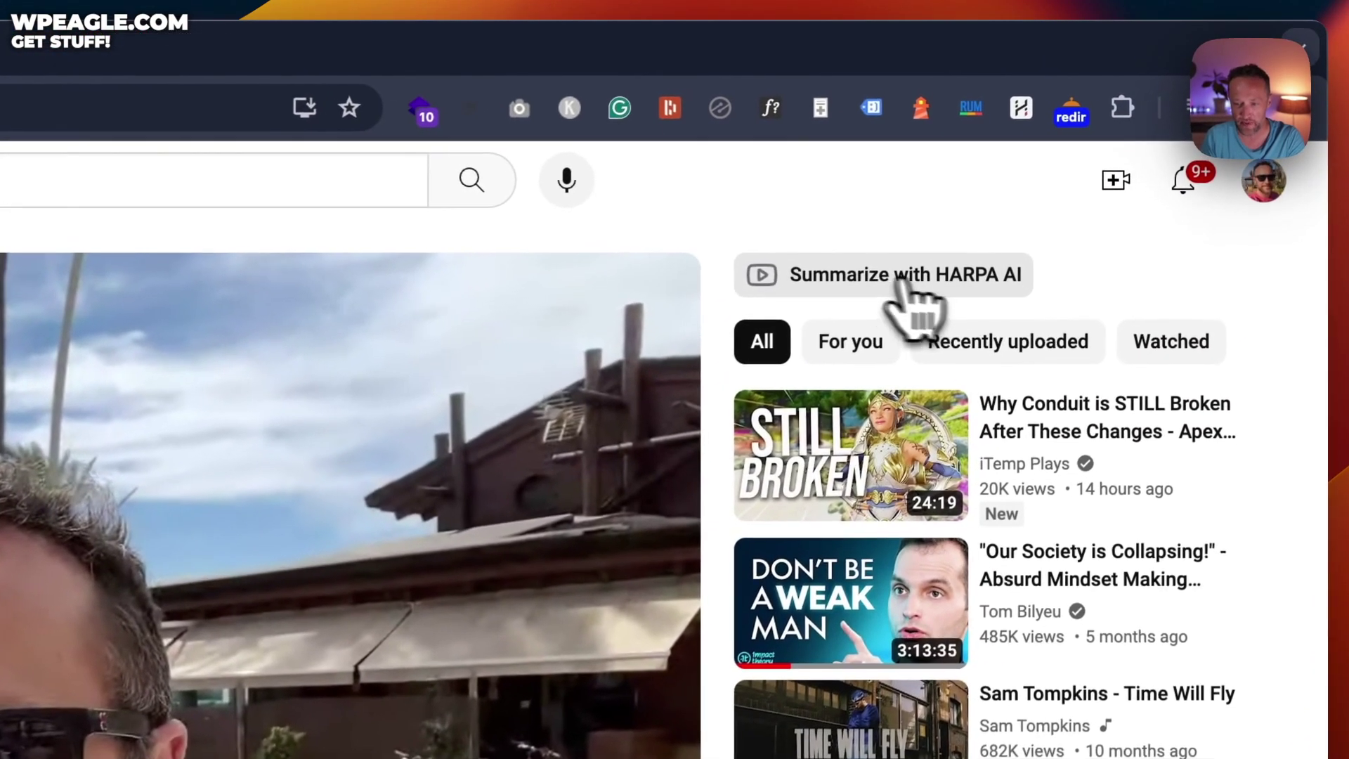
Start the HARPA AI YouTube video summary for the paused video and run it with the custom instruction "/compose".
{"action": "left_click", "coordinate": [1067, 153]}
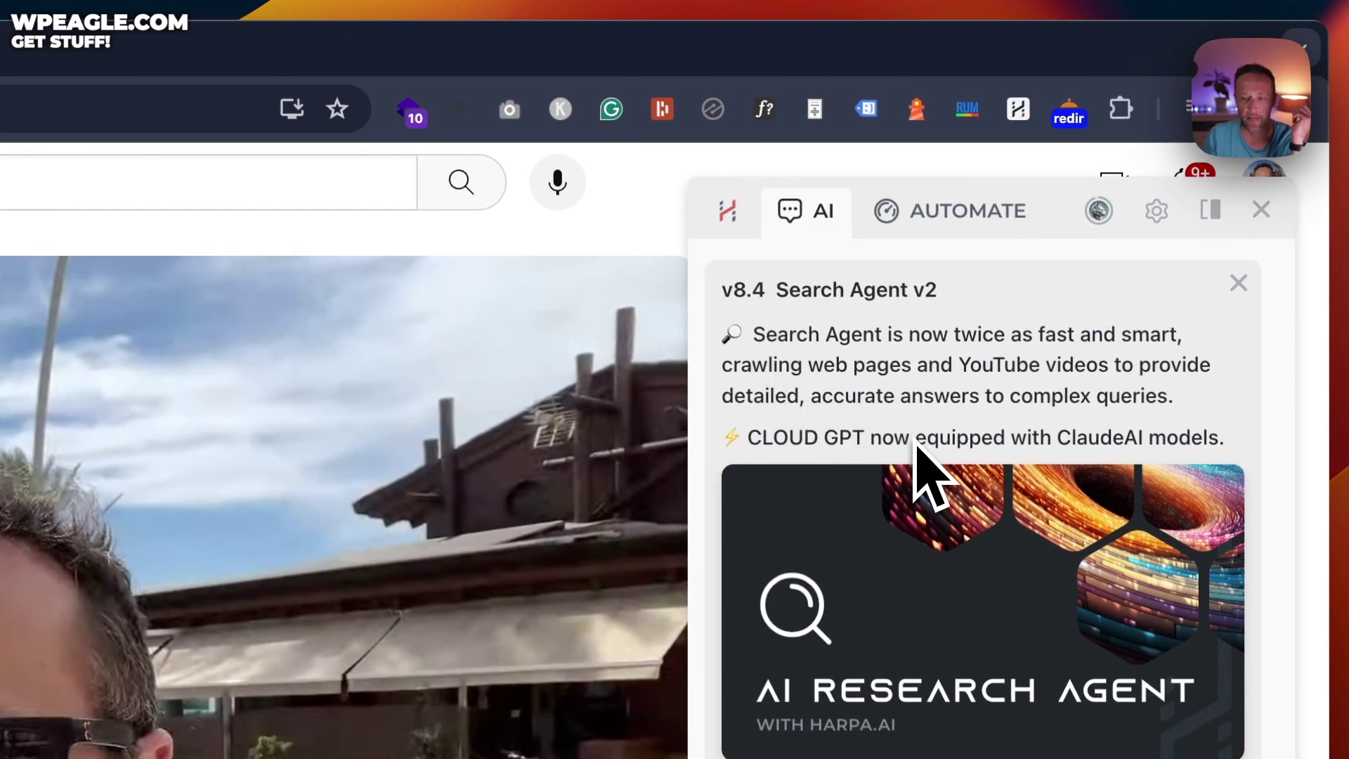
{"action": "left_click", "coordinate": [1261, 209]}
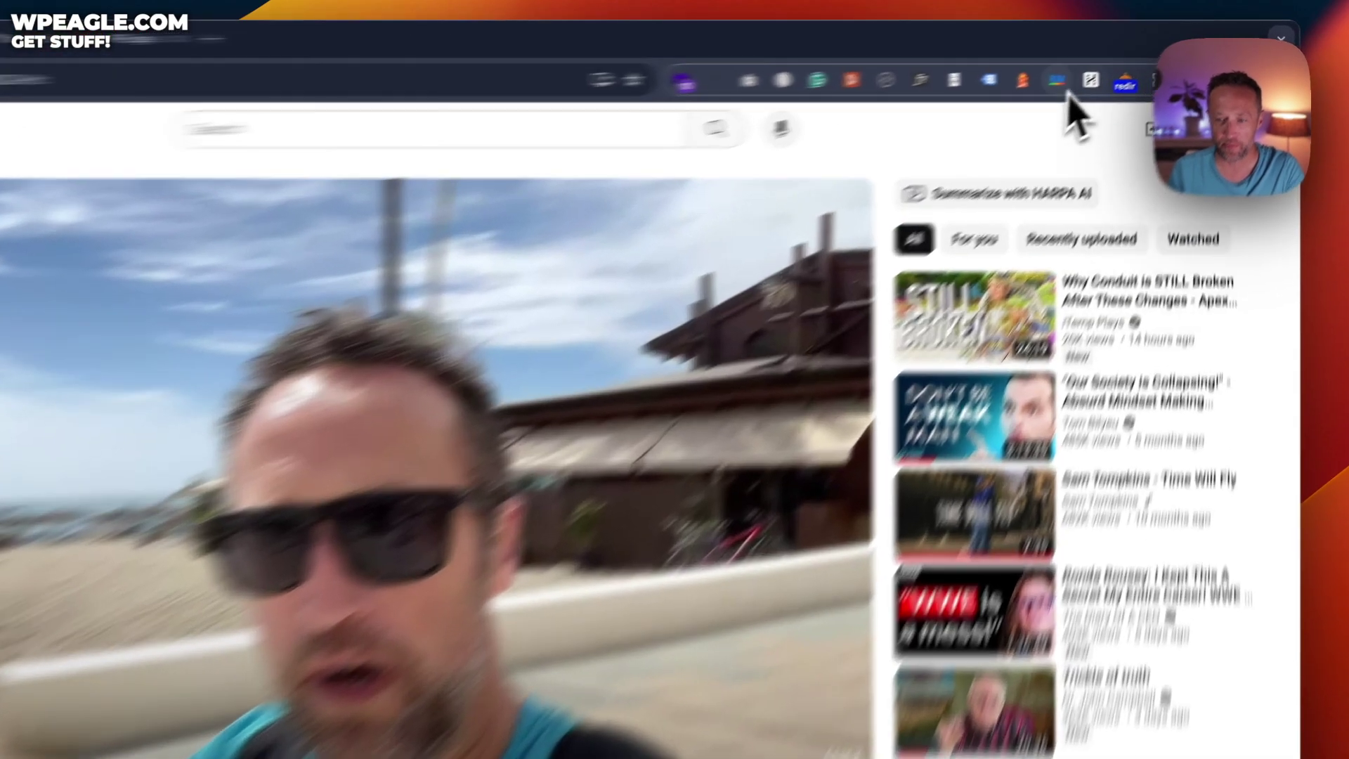
{"action": "left_click", "coordinate": [1128, 64]}
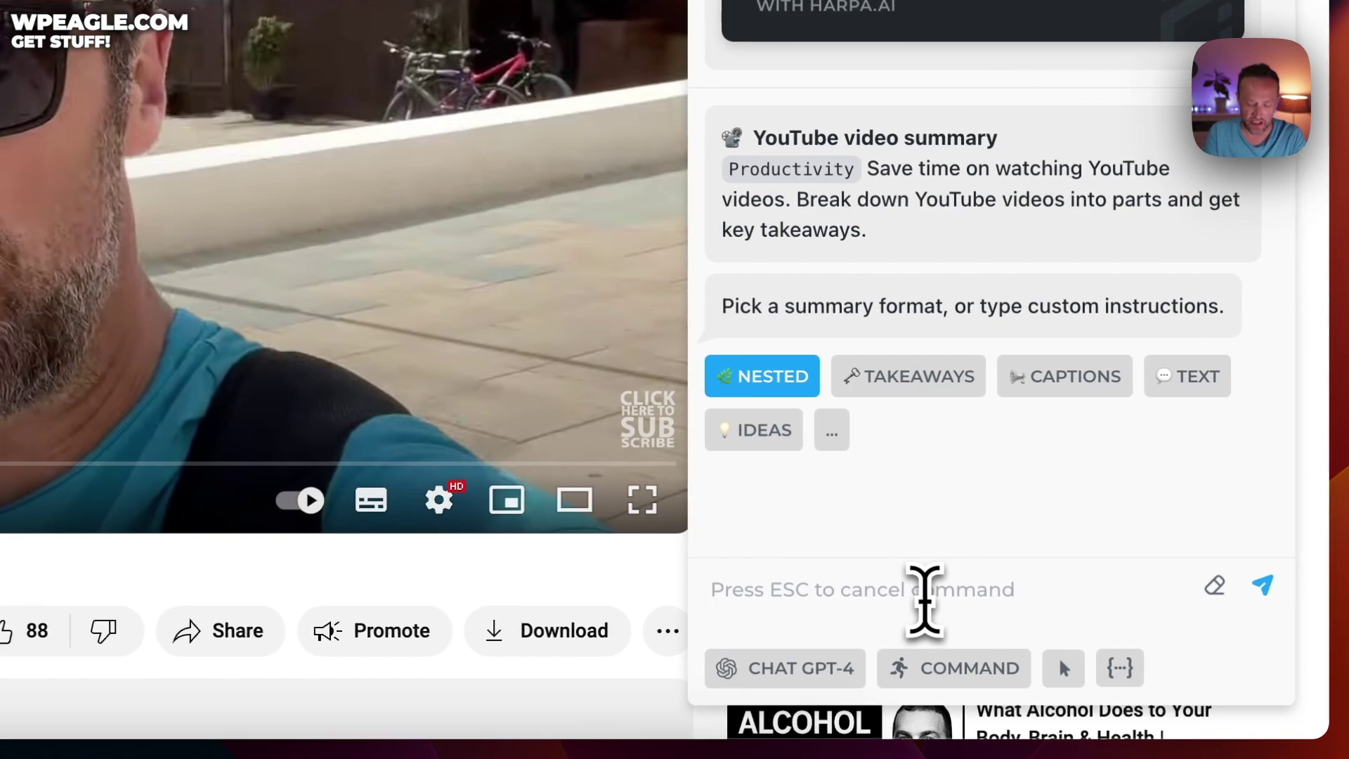
{"action": "type", "text": "/compose"}
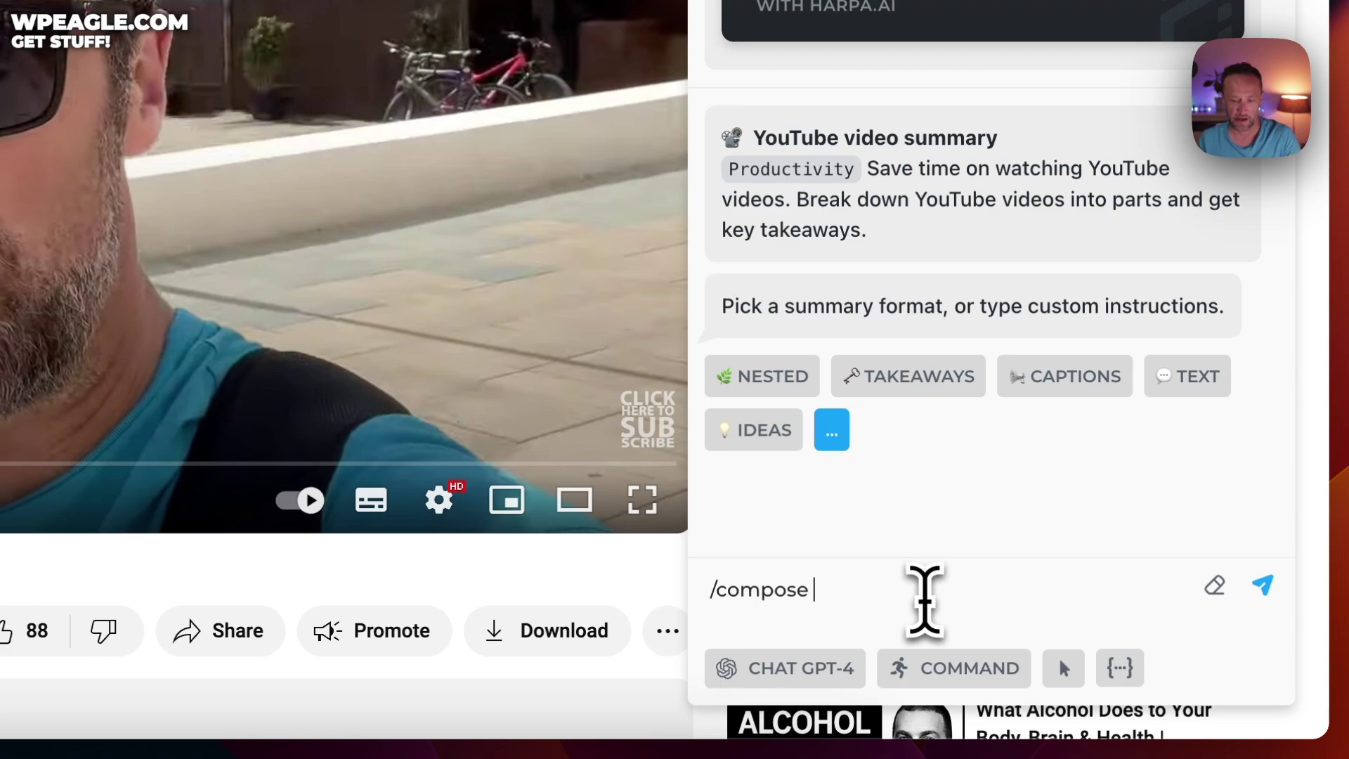
{"action": "key", "text": "Return"}
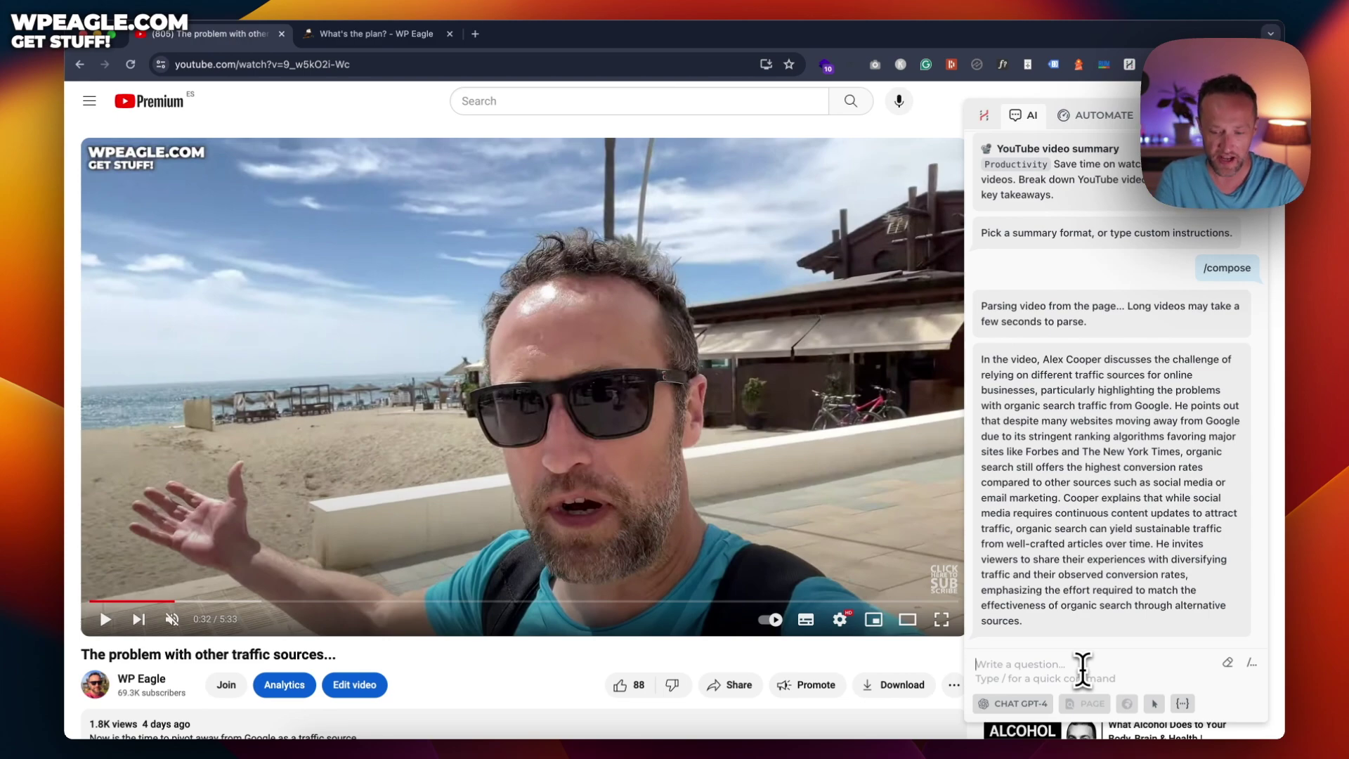
Have HARPA AI "rewrite in the 1st person" and submit the follow-up "rewrite but as a complete article with paragraphs".
{"action": "type", "text": "rewr"}
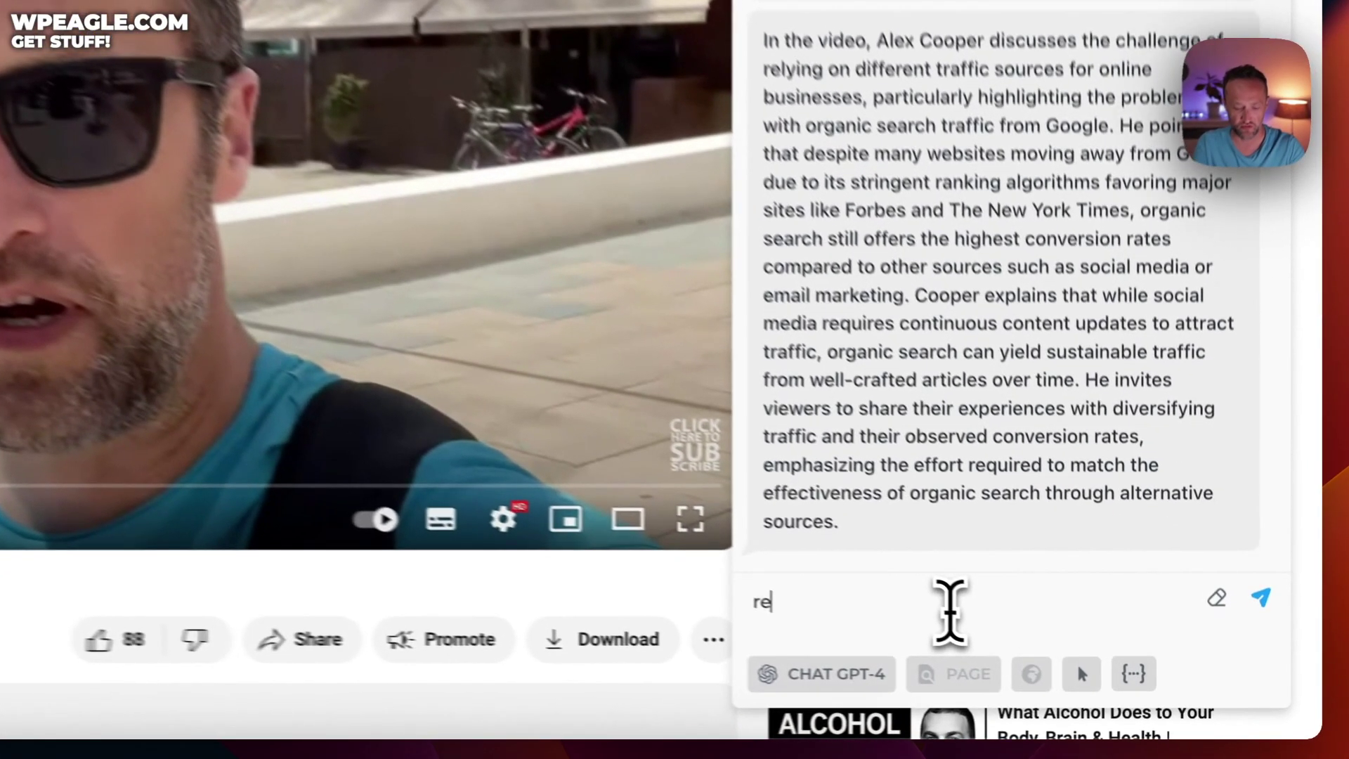
{"action": "type", "text": "ite in"}
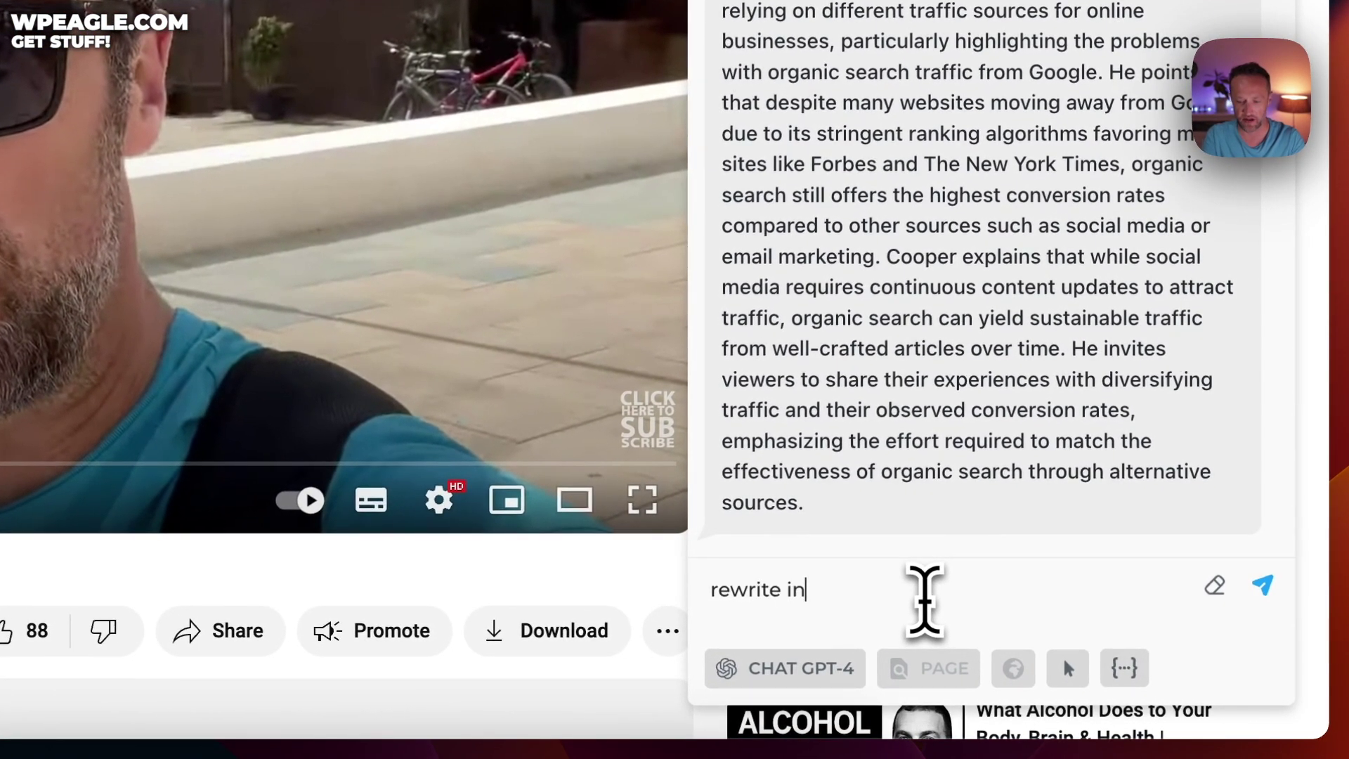
{"action": "type", "text": " the 1st person"}
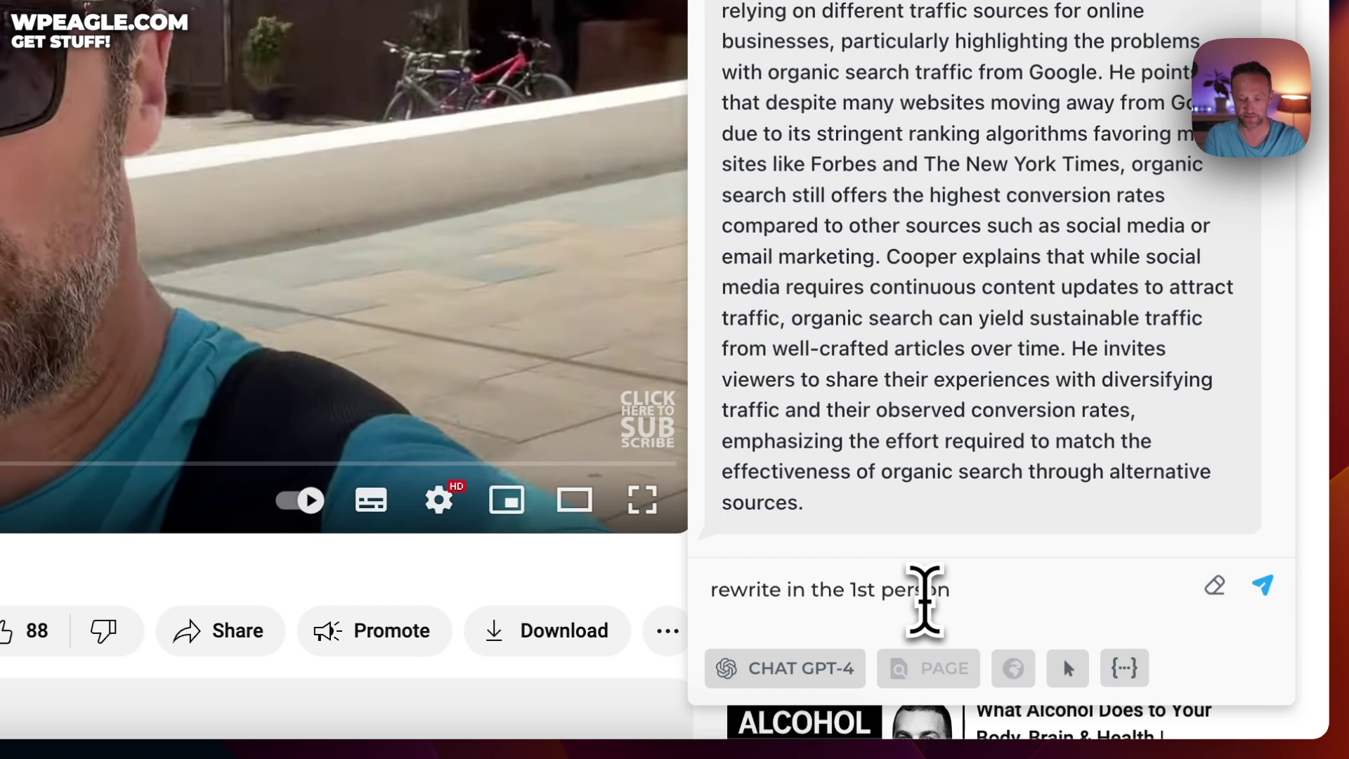
{"action": "key", "text": "Return"}
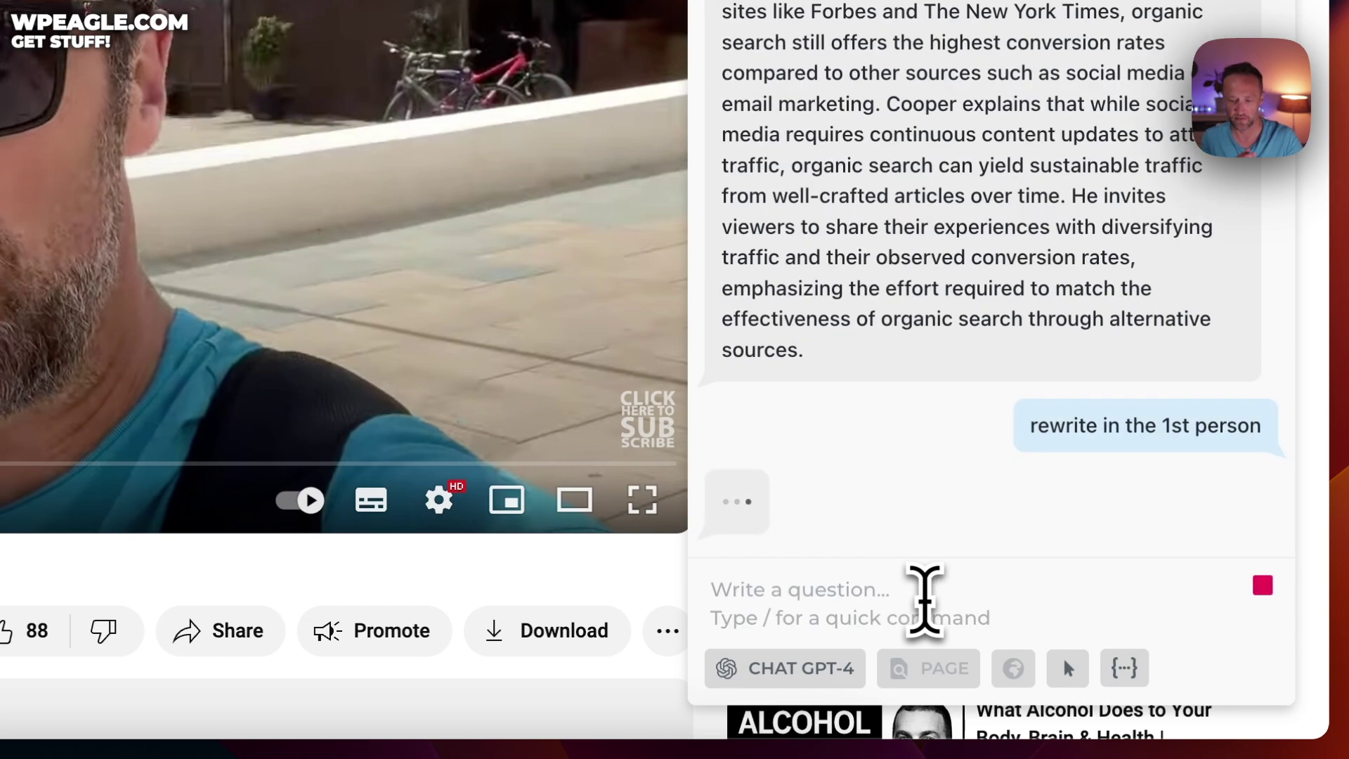
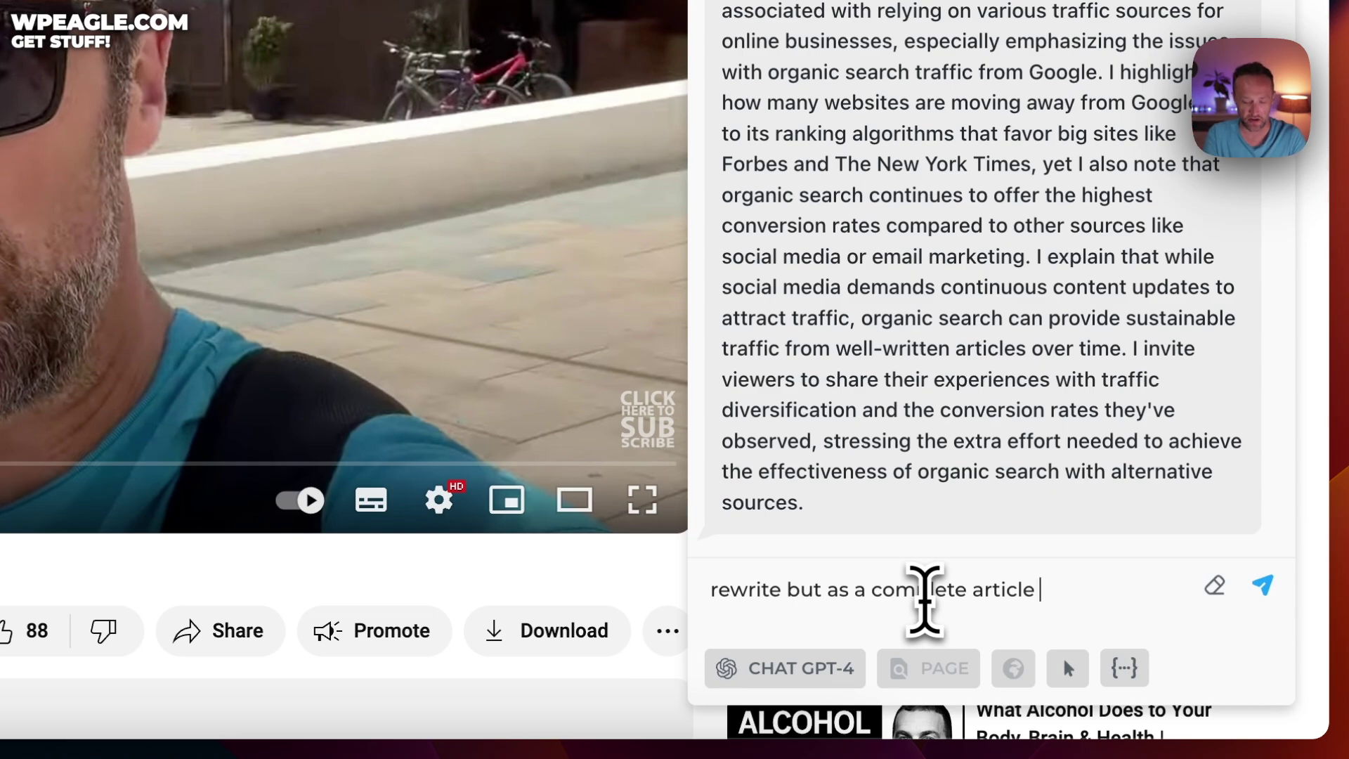
{"action": "type", "text": "with paragraphs"}
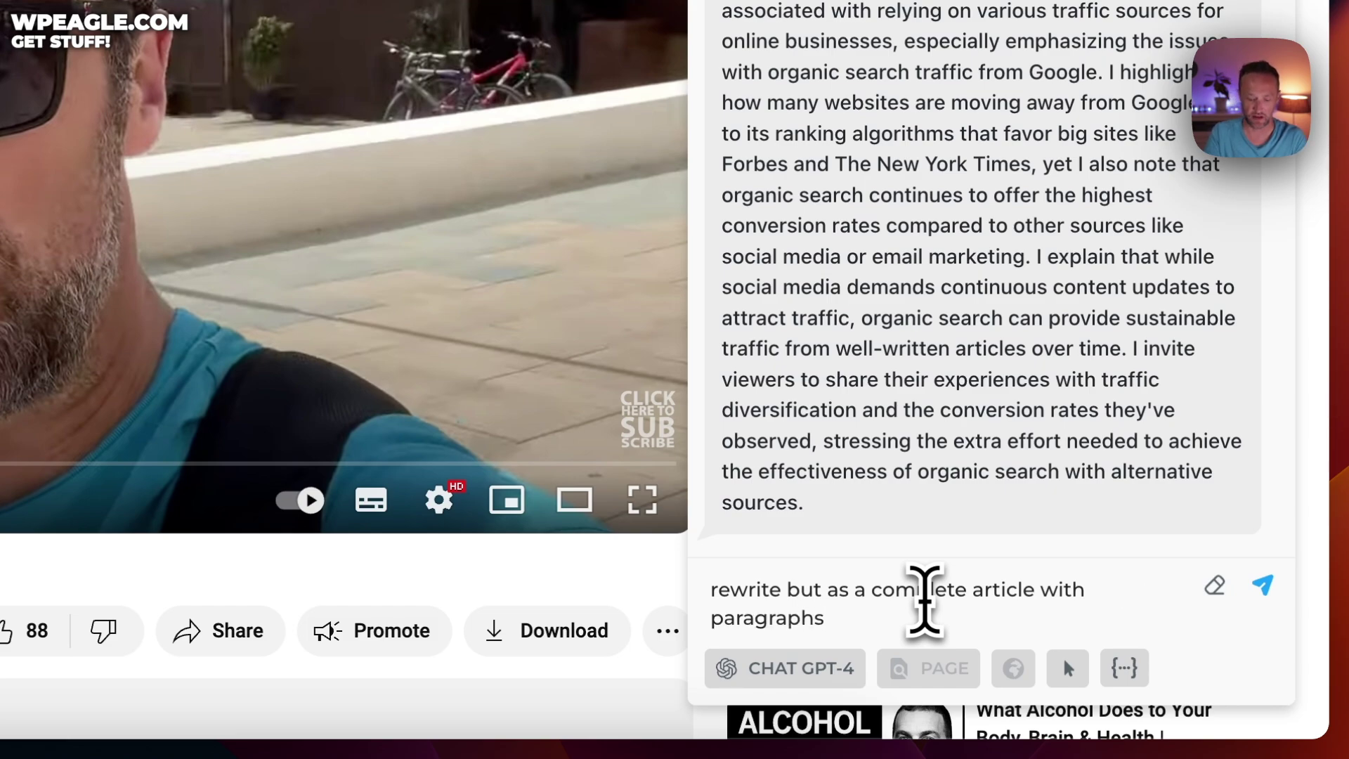
{"action": "key", "text": "Return"}
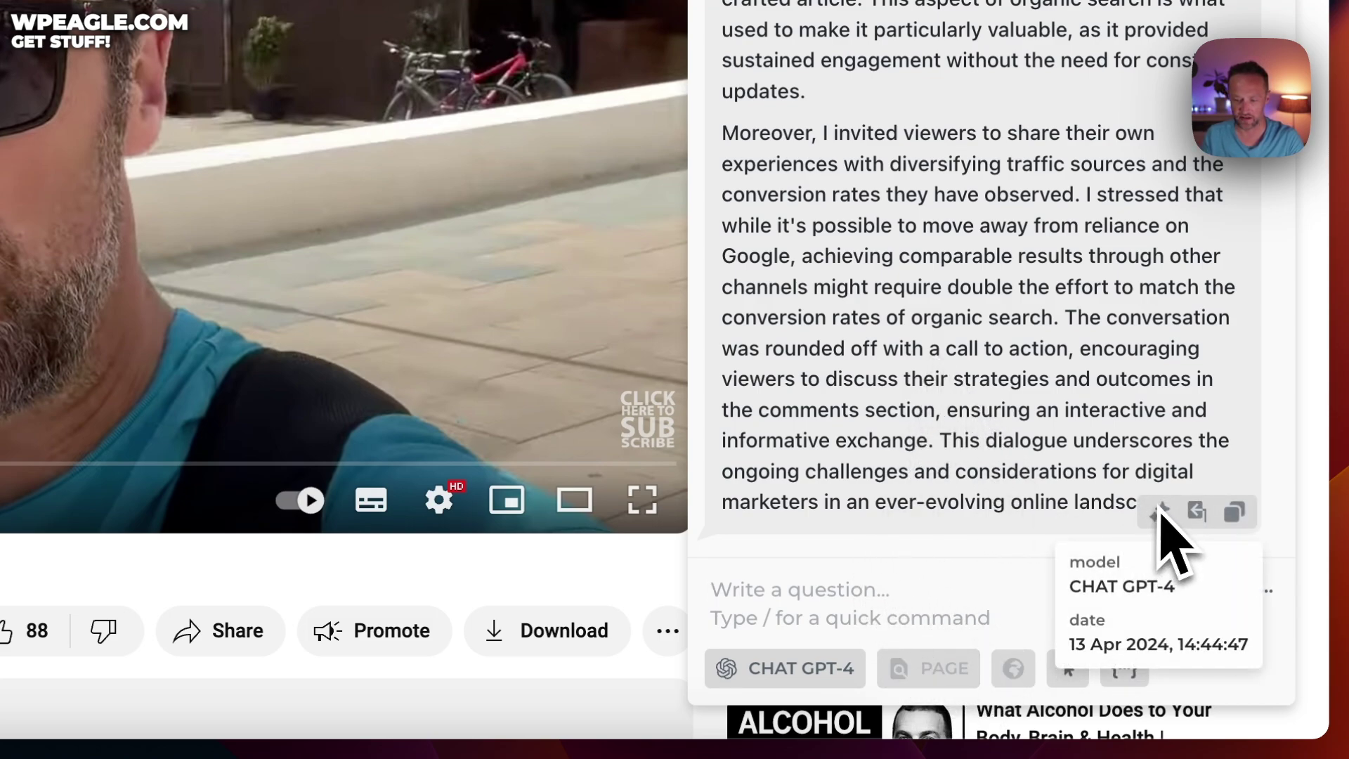
Send HARPA AI the follow-up prompt "rewrite again in the same format but mimic my style".
{"action": "type", "text": "rew"}
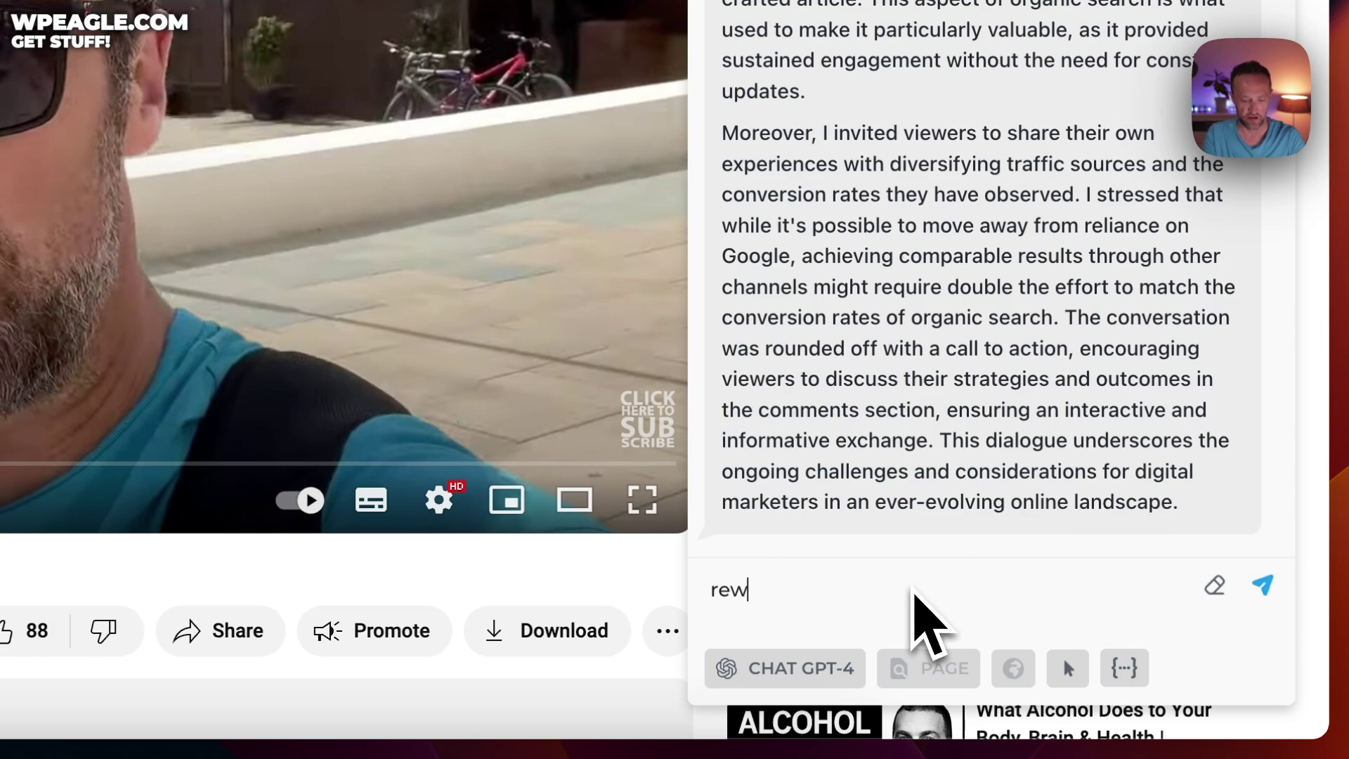
{"action": "type", "text": "rite again "}
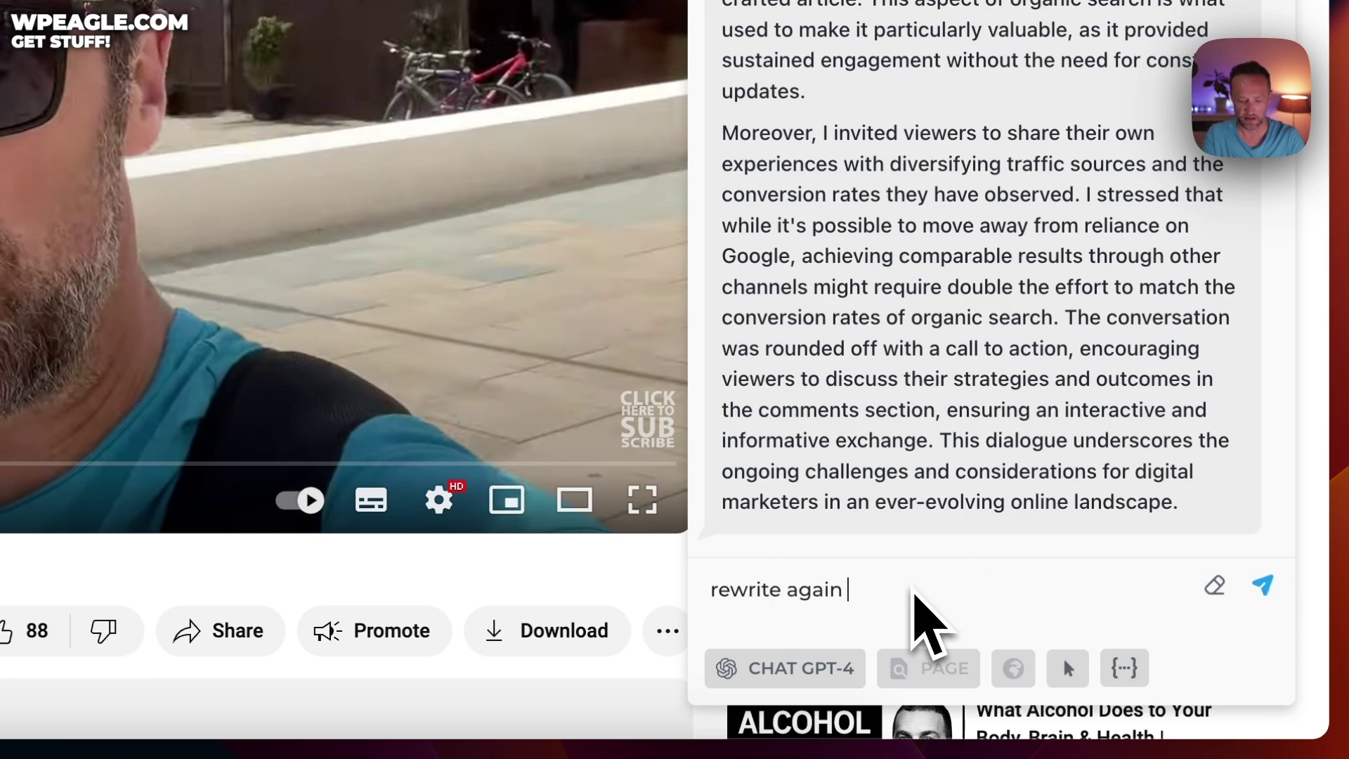
{"action": "type", "text": "in the same for"}
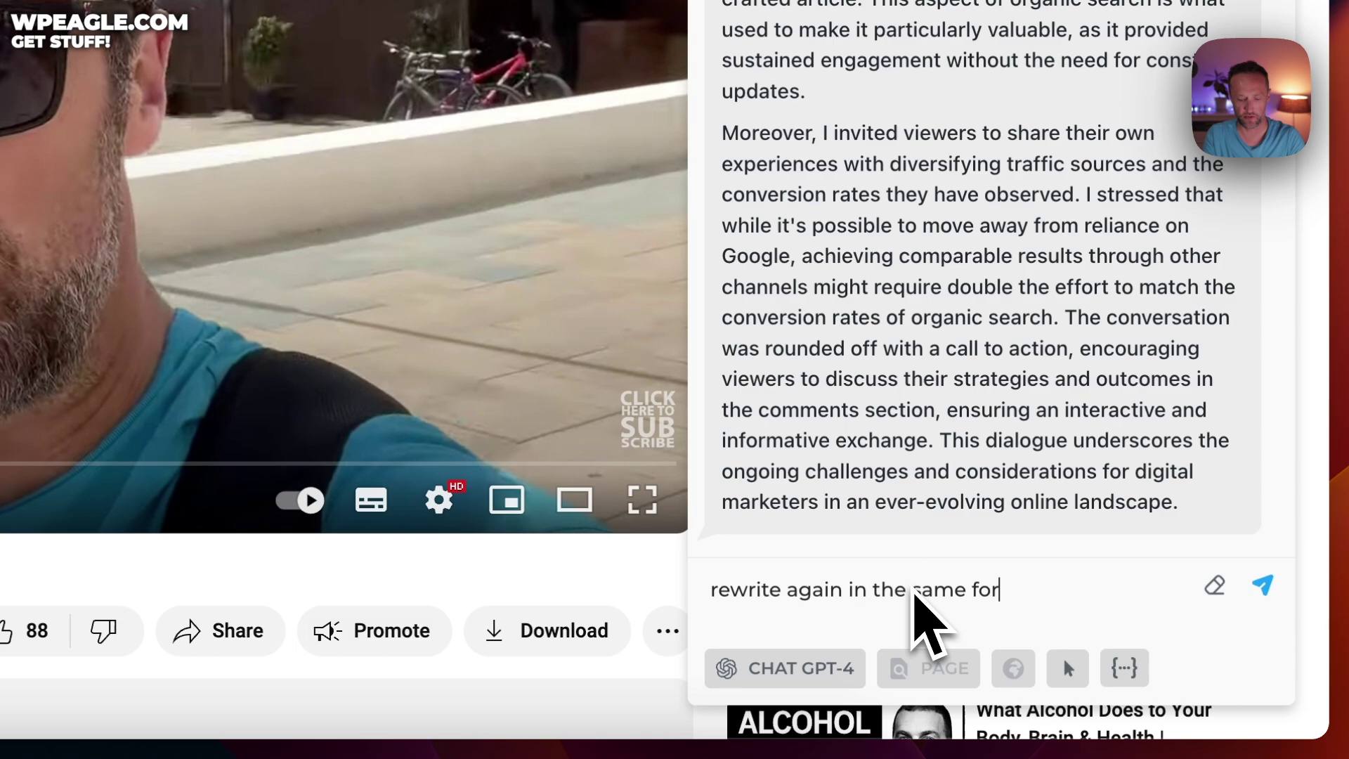
{"action": "type", "text": "mat but mi"}
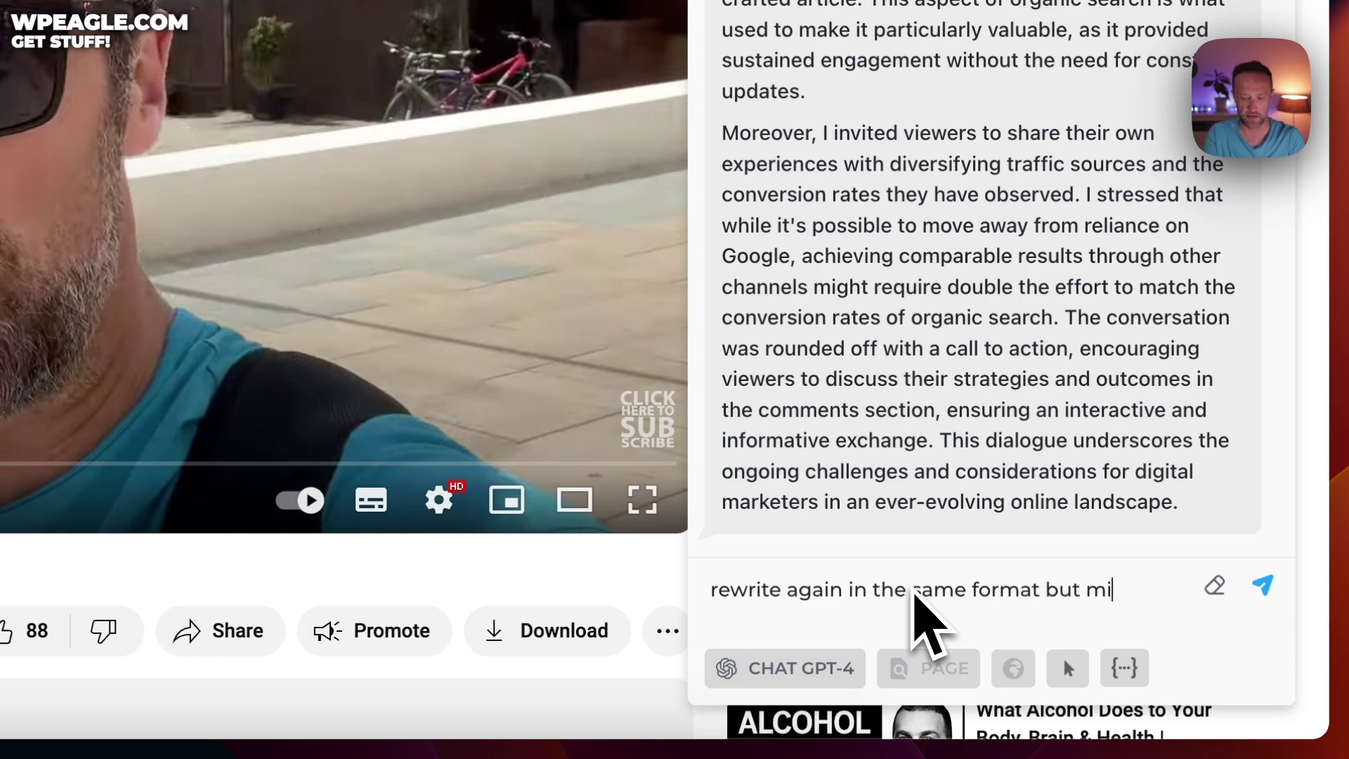
{"action": "type", "text": "mic my style"}
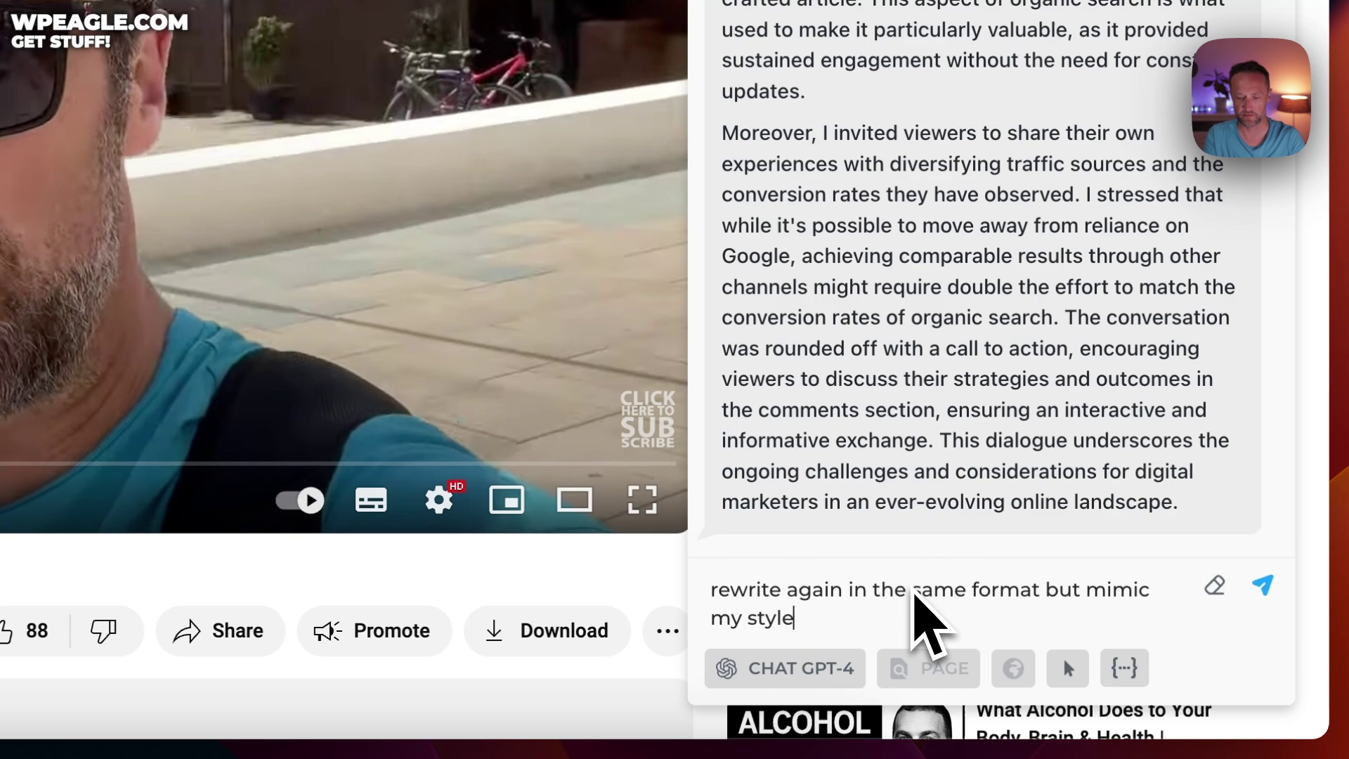
{"action": "key", "text": "Return"}
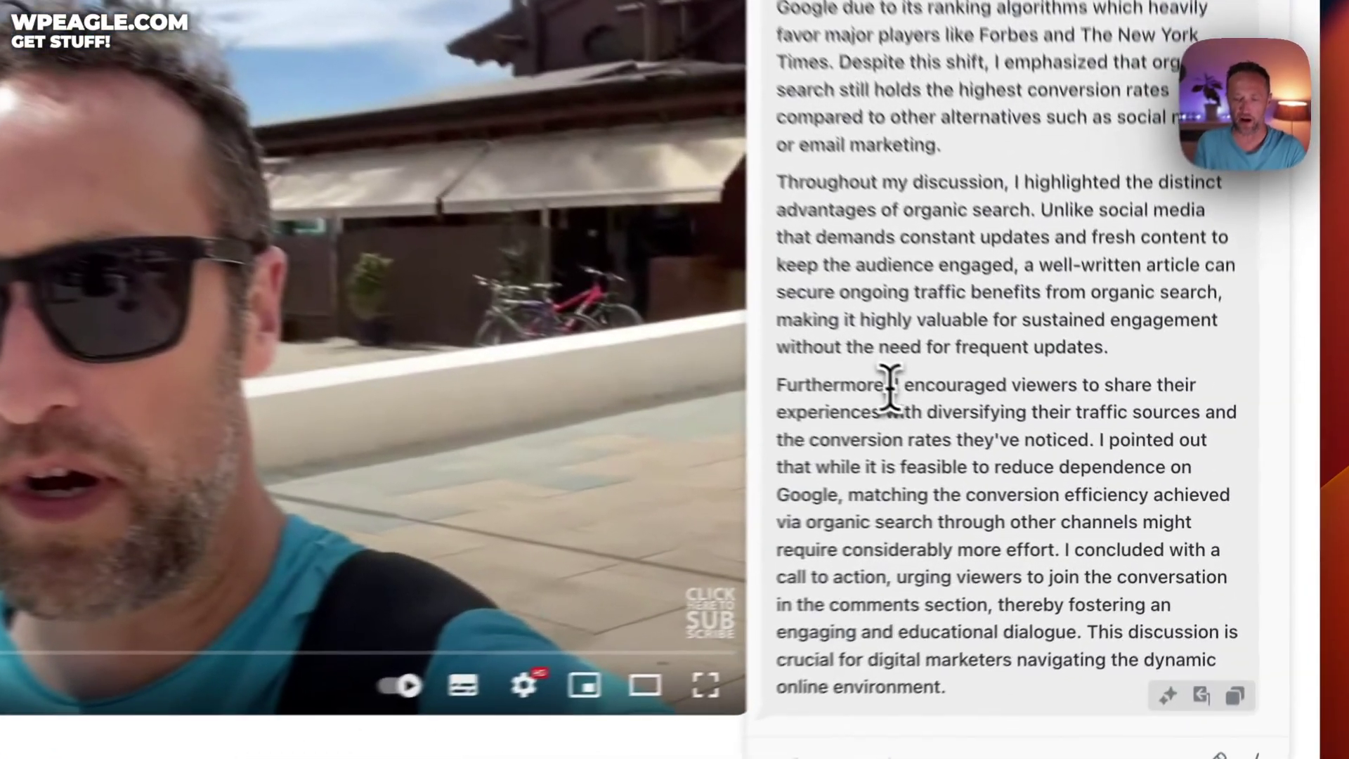
{"action": "left_click_drag", "start_coordinate": [1043, 450], "coordinate": [984, 271]}
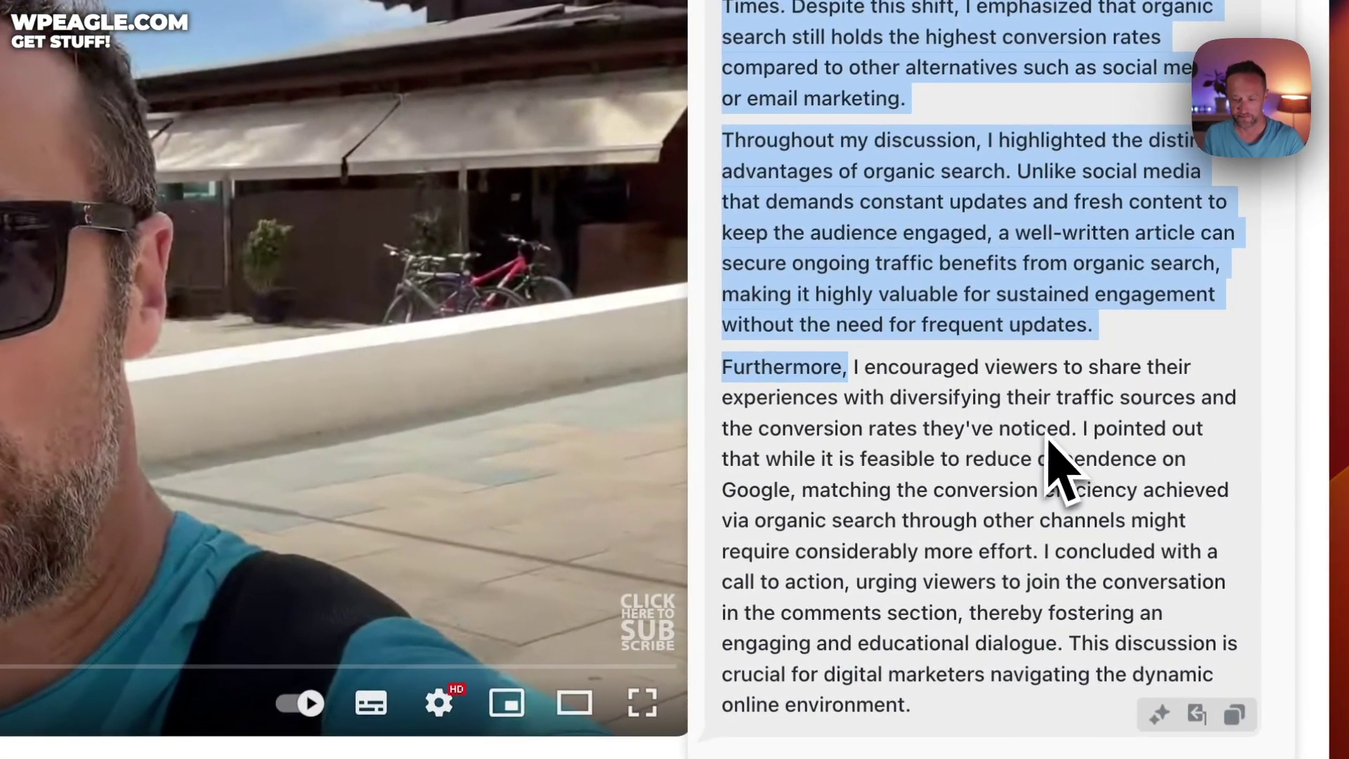
{"action": "left_click", "coordinate": [1013, 258]}
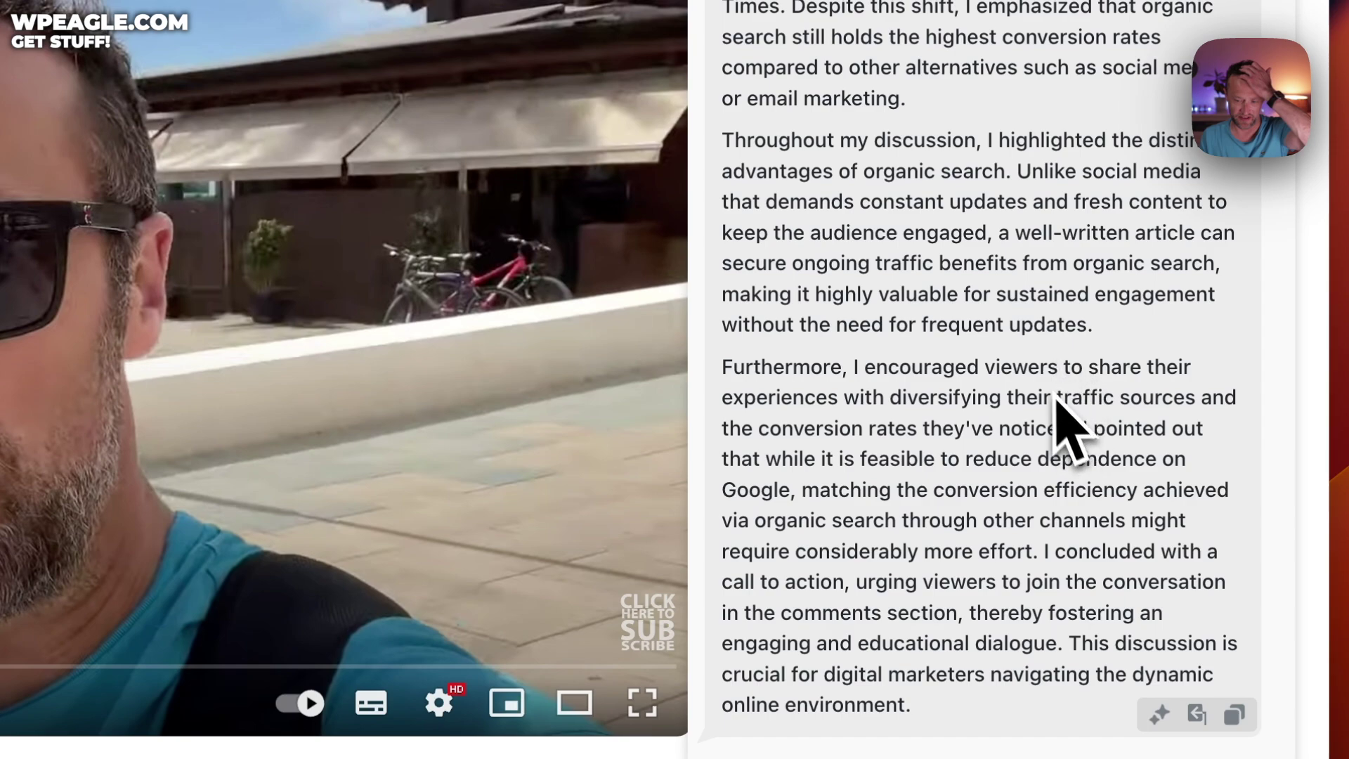
{"action": "left_click_drag", "start_coordinate": [902, 490], "coordinate": [1153, 490]}
{"action": "left_click", "coordinate": [1153, 490]}
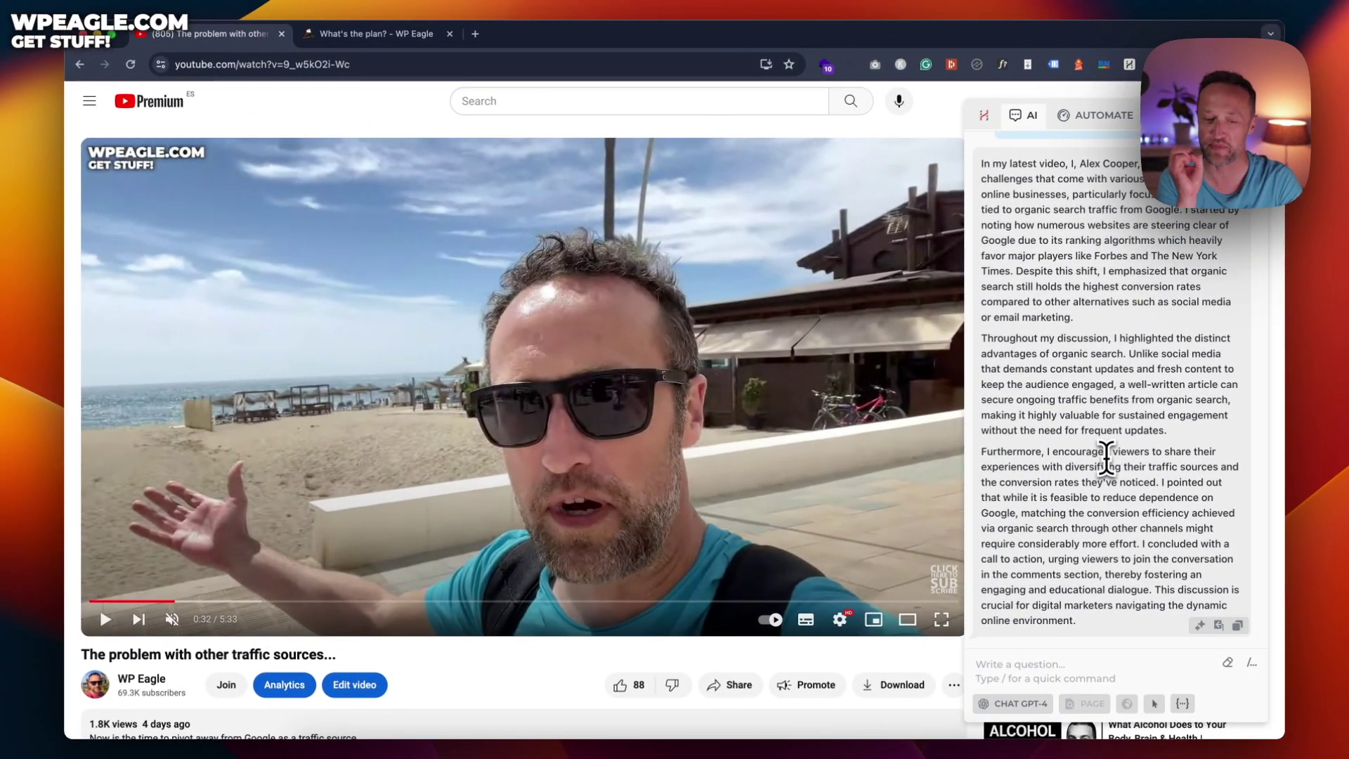
Open Gemini in a new browser tab at gemini.google.com/app.
{"action": "left_click", "coordinate": [474, 34]}
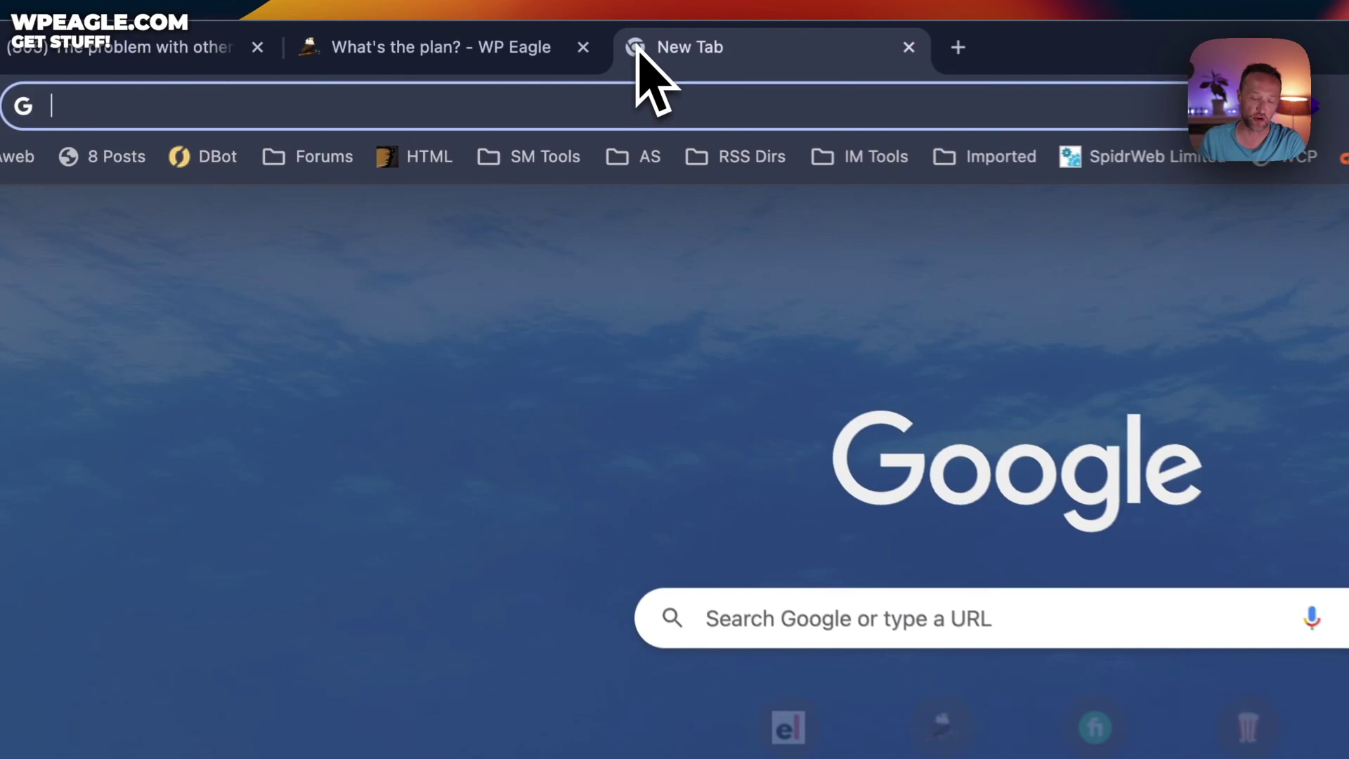
{"action": "type", "text": "gemini.google.com/app"}
{"action": "key", "text": "Return"}
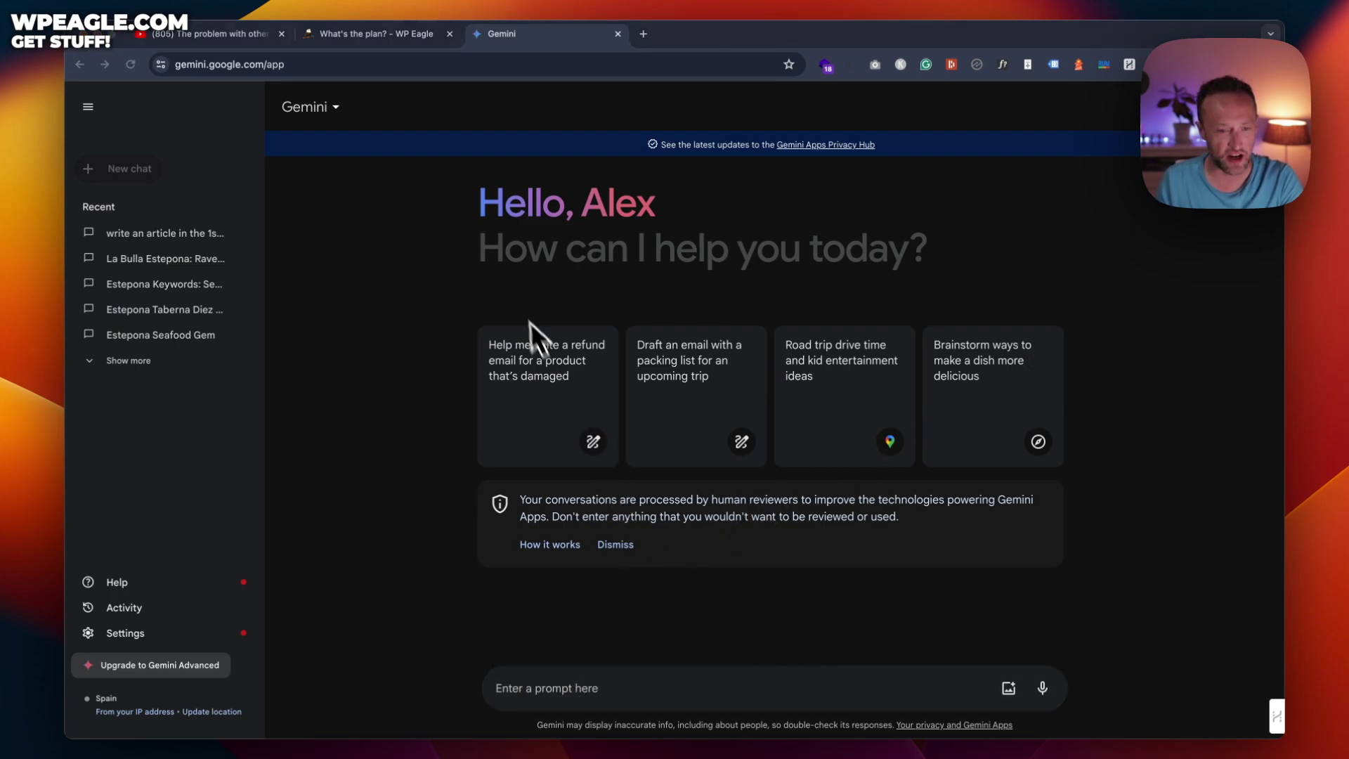
On the WP Eagle site, browse the Niche Websites page, open the Start Here article "How to Start a WordPress Website" and copy its URL.
{"action": "left_click", "coordinate": [373, 36]}
{"action": "scroll", "coordinate": [675, 183], "scroll_direction": "down", "scroll_amount": 3}
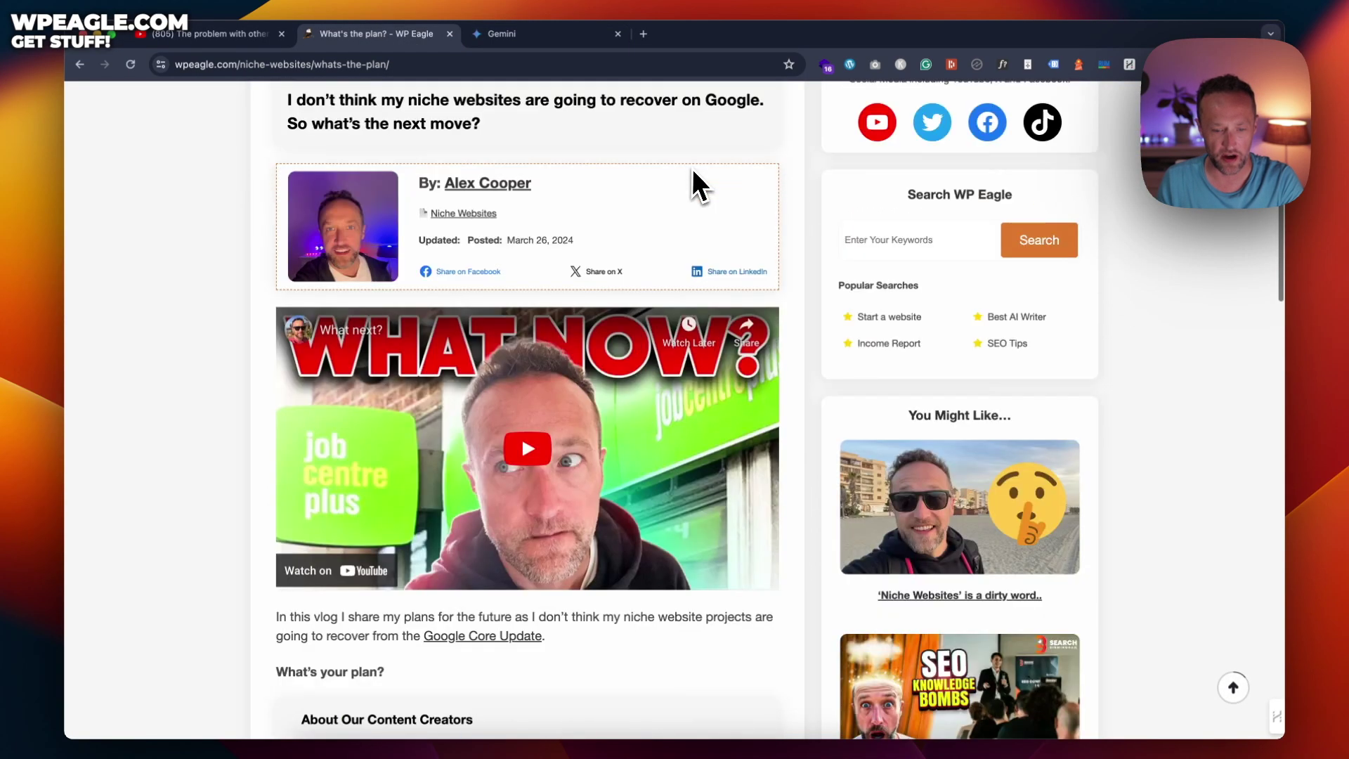
{"action": "scroll", "coordinate": [773, 175], "scroll_direction": "up", "scroll_amount": 3}
{"action": "left_click", "coordinate": [608, 140]}
{"action": "scroll", "coordinate": [807, 199], "scroll_direction": "down", "scroll_amount": 10}
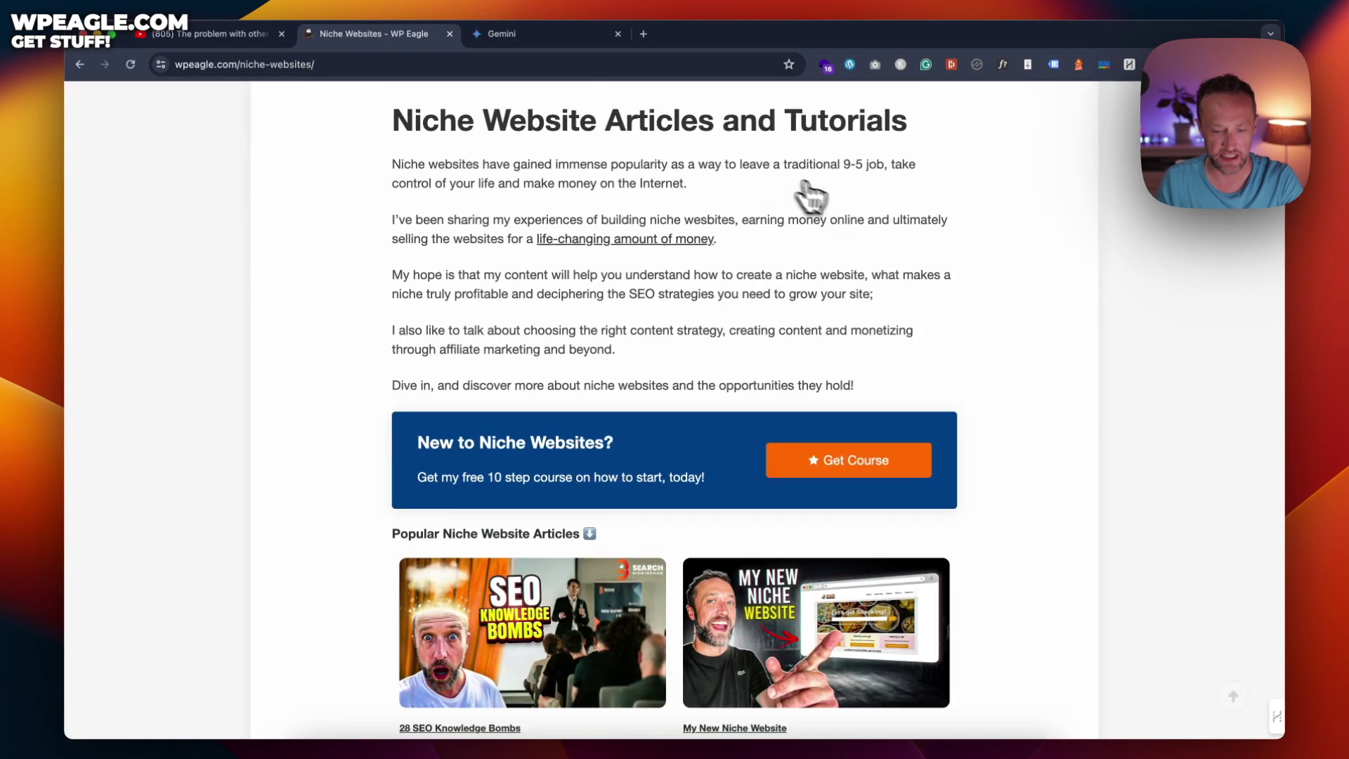
{"action": "scroll", "coordinate": [906, 202], "scroll_direction": "up", "scroll_amount": 10}
{"action": "left_click", "coordinate": [1045, 139]}
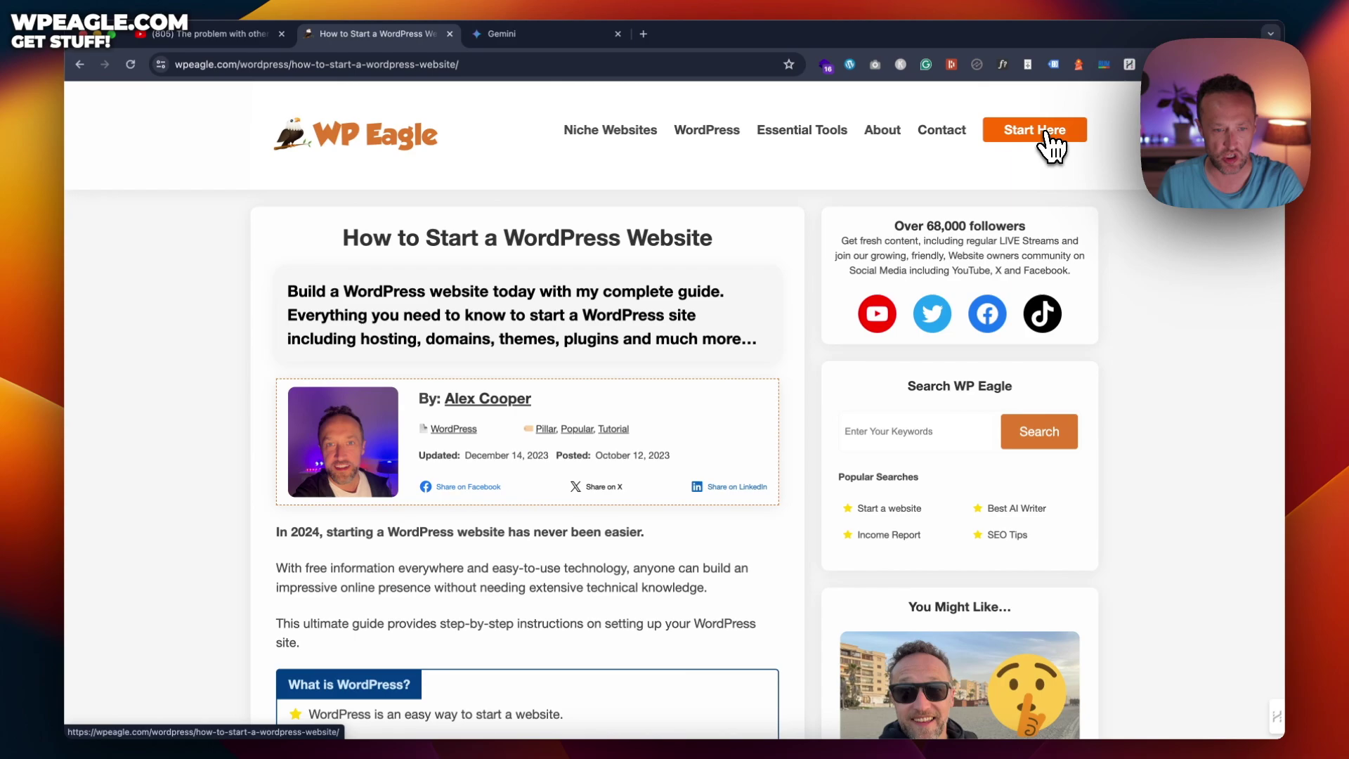
{"action": "scroll", "coordinate": [636, 237], "scroll_direction": "down", "scroll_amount": 5}
{"action": "scroll", "coordinate": [636, 237], "scroll_direction": "up", "scroll_amount": 5}
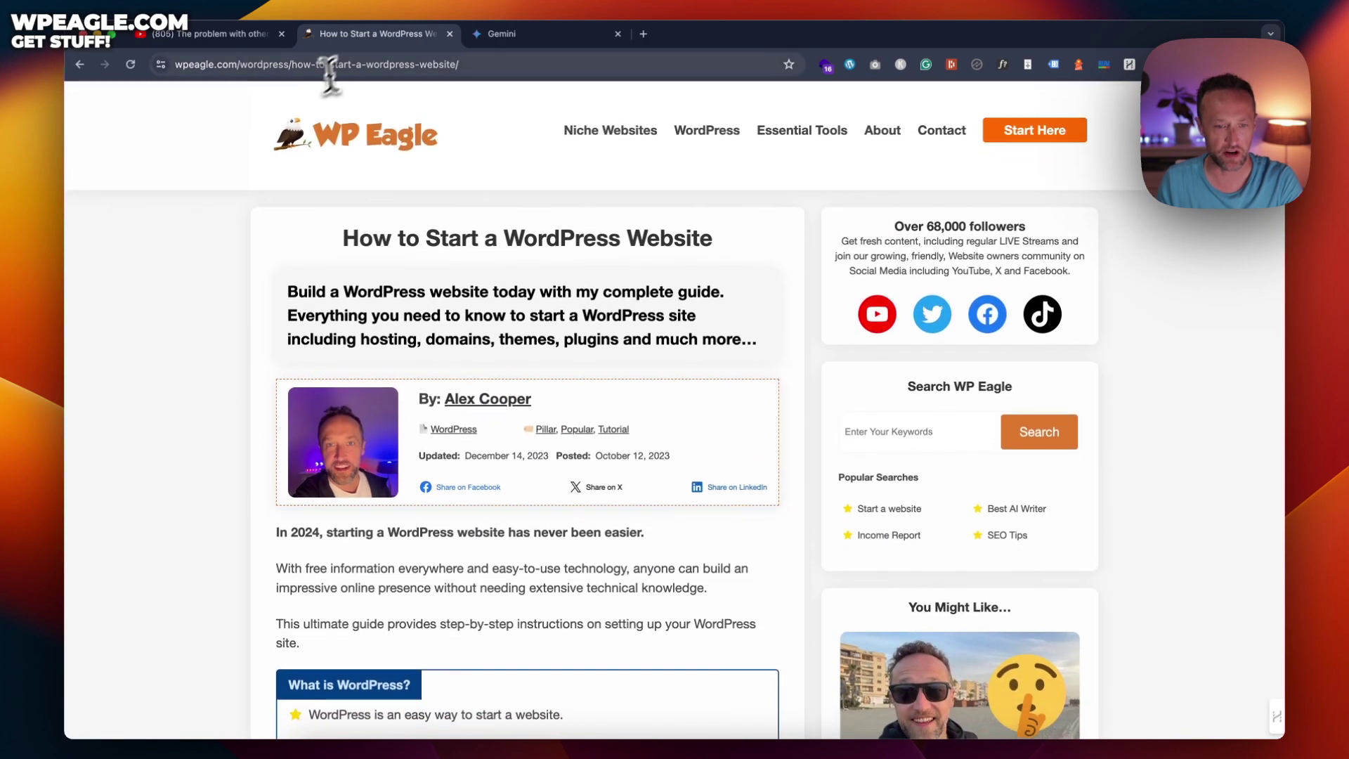
{"action": "left_click", "coordinate": [383, 62]}
{"action": "key", "text": "super+c"}
Send Gemini the prompt "learn my style of writing from this article" followed by the copied URL of the WordPress website guide.
{"action": "left_click", "coordinate": [504, 34]}
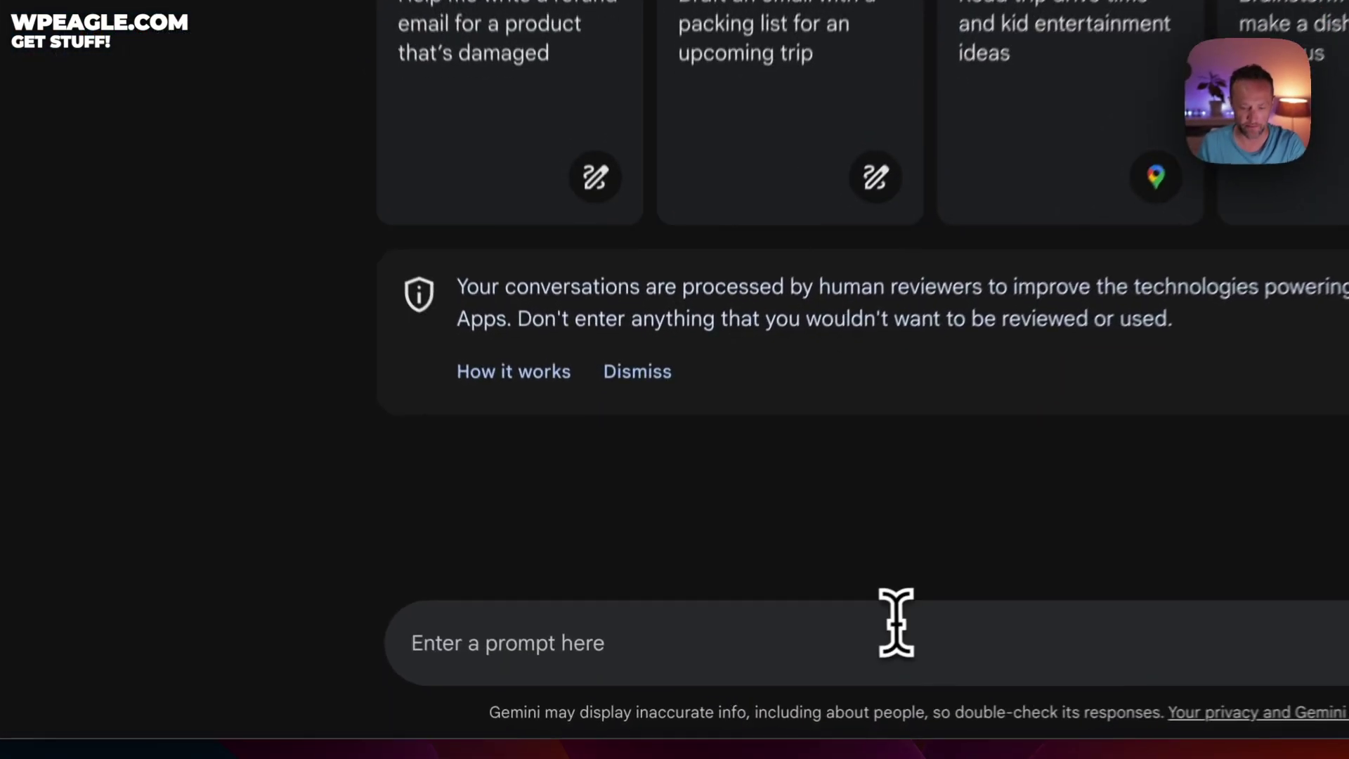
{"action": "type", "text": "lea"}
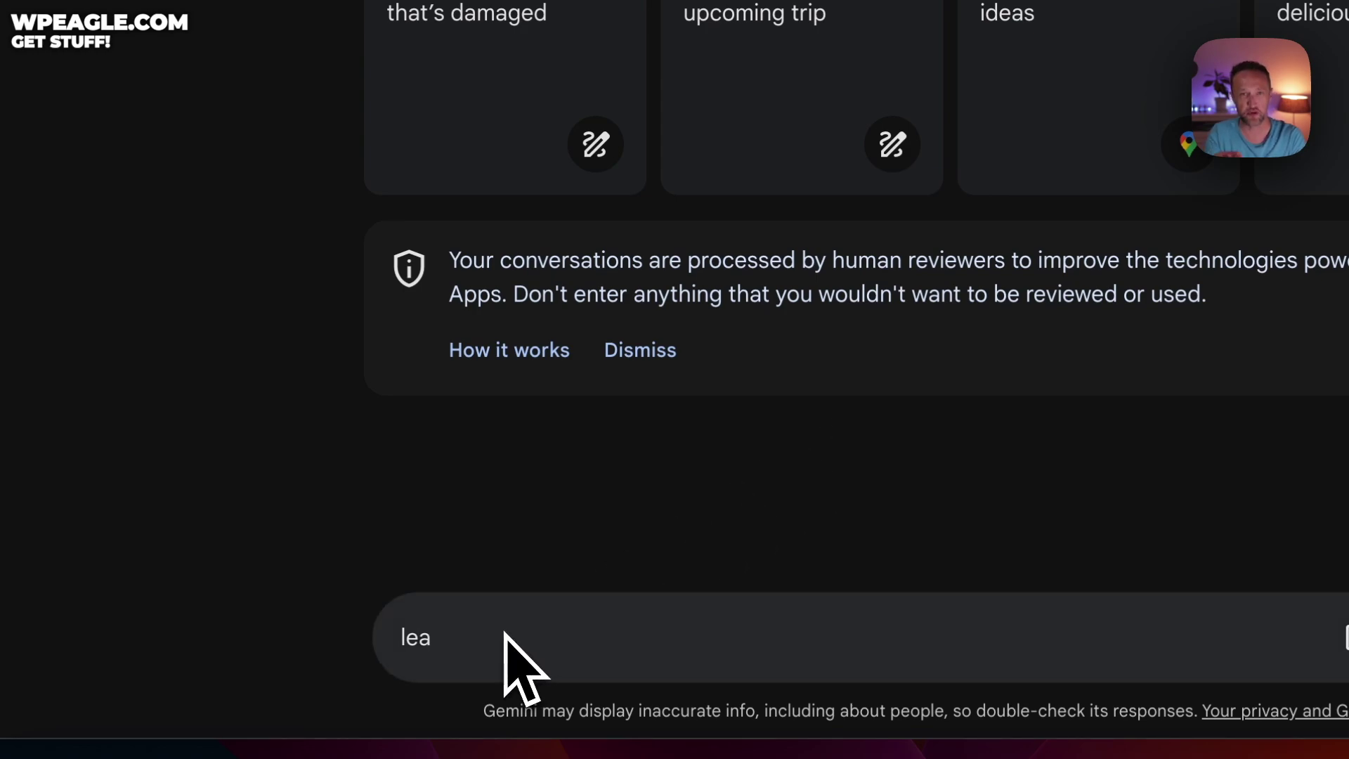
{"action": "type", "text": "m"}
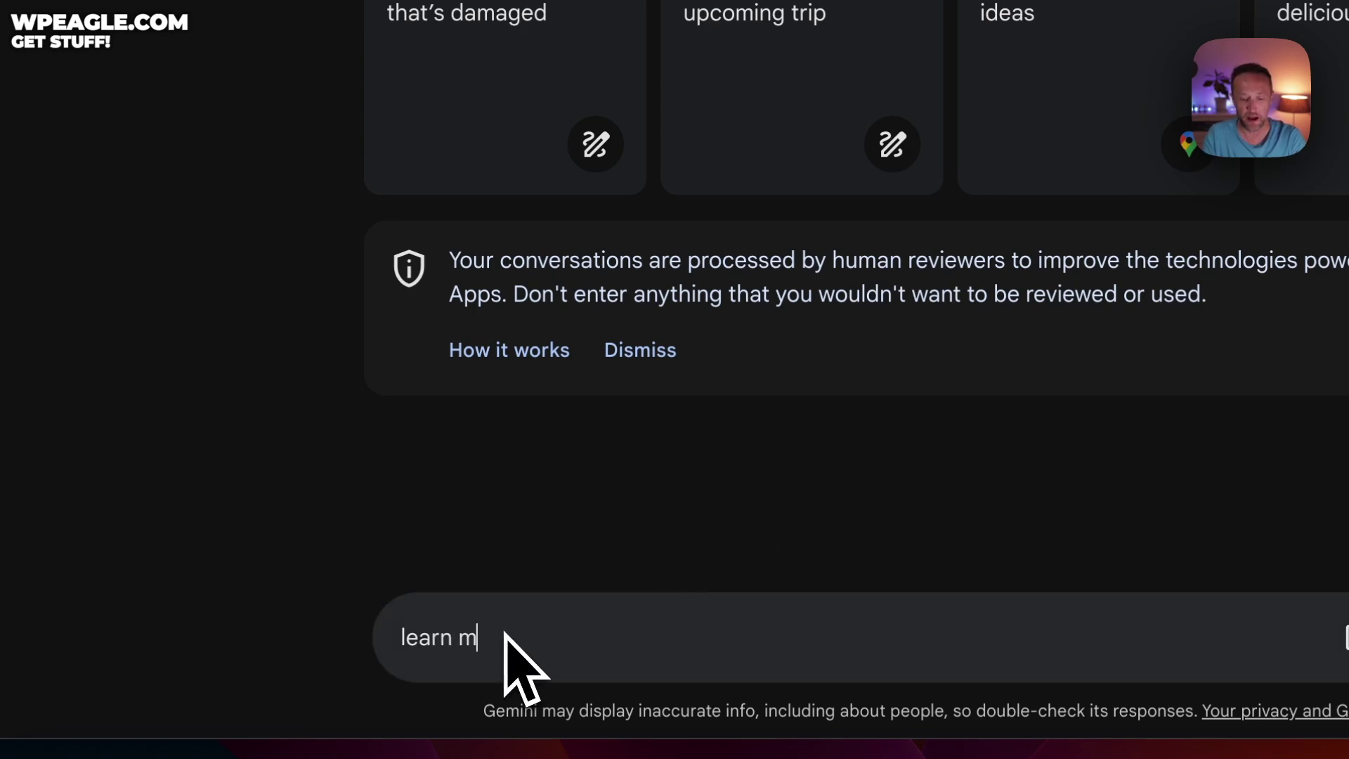
{"action": "type", "text": "y style "}
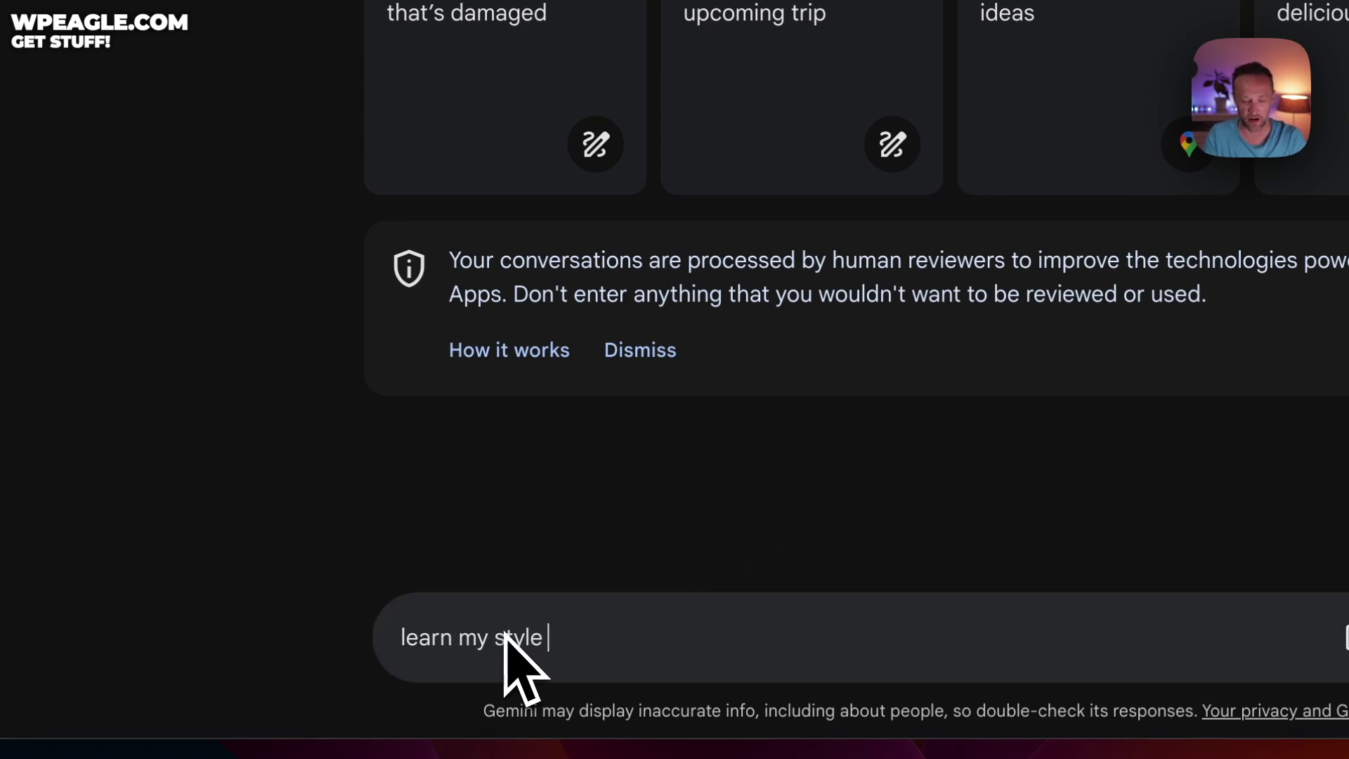
{"action": "type", "text": "of writing from this "}
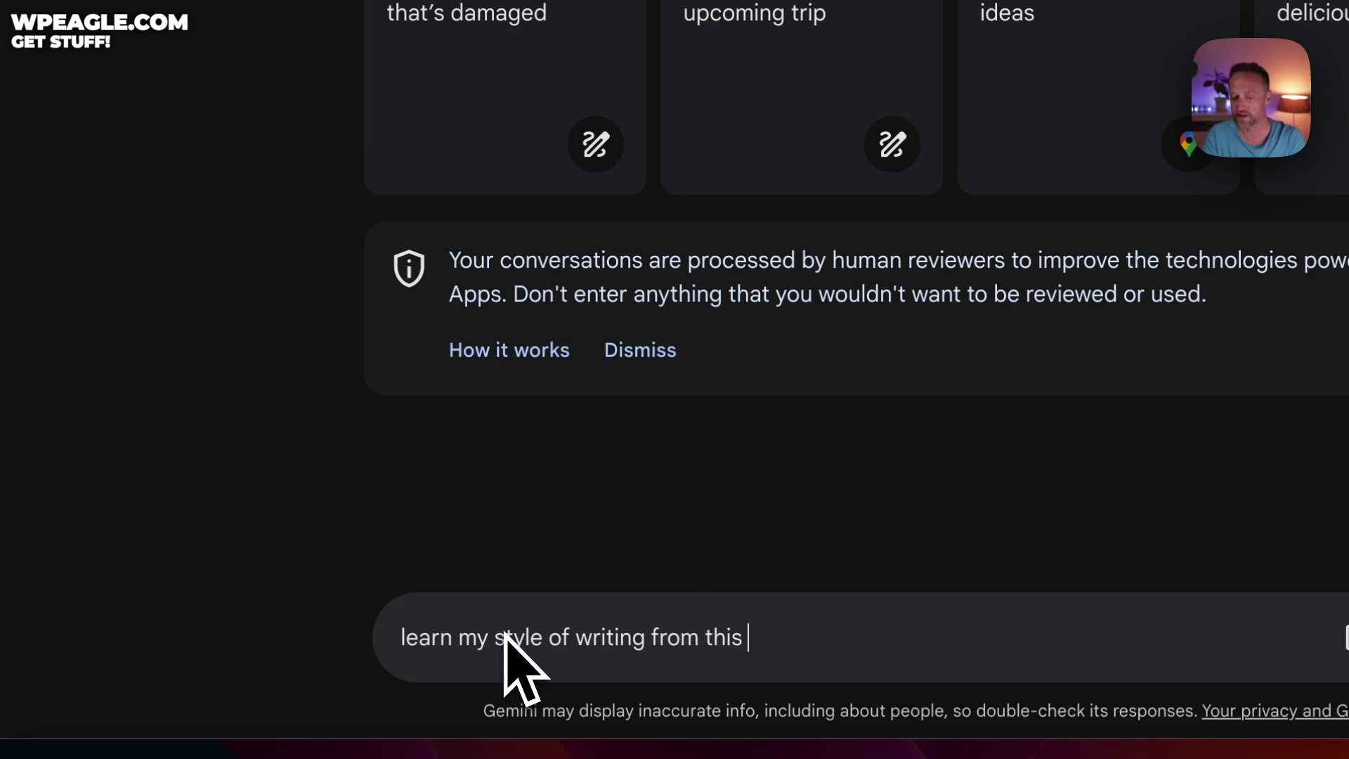
{"action": "type", "text": "afti"}
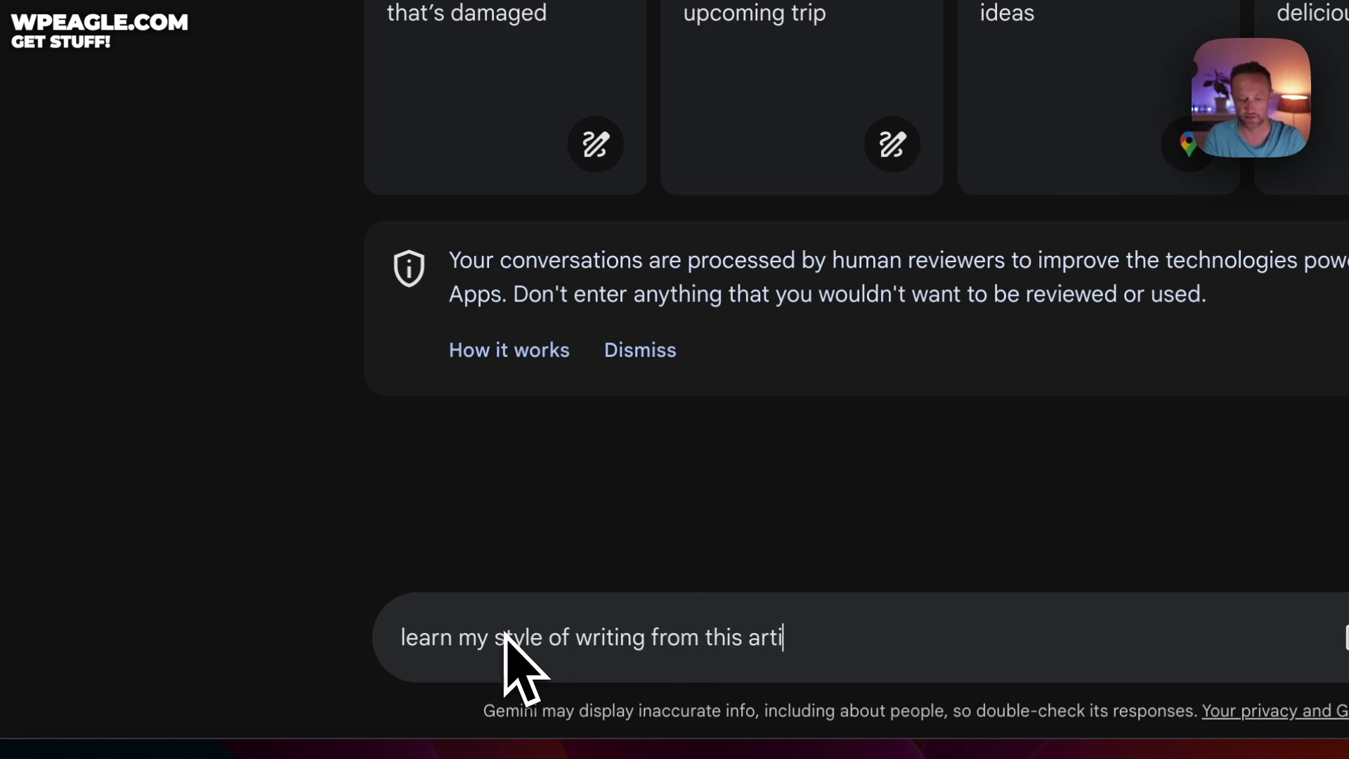
{"action": "type", "text": "cle"}
{"action": "key", "text": "super+v"}
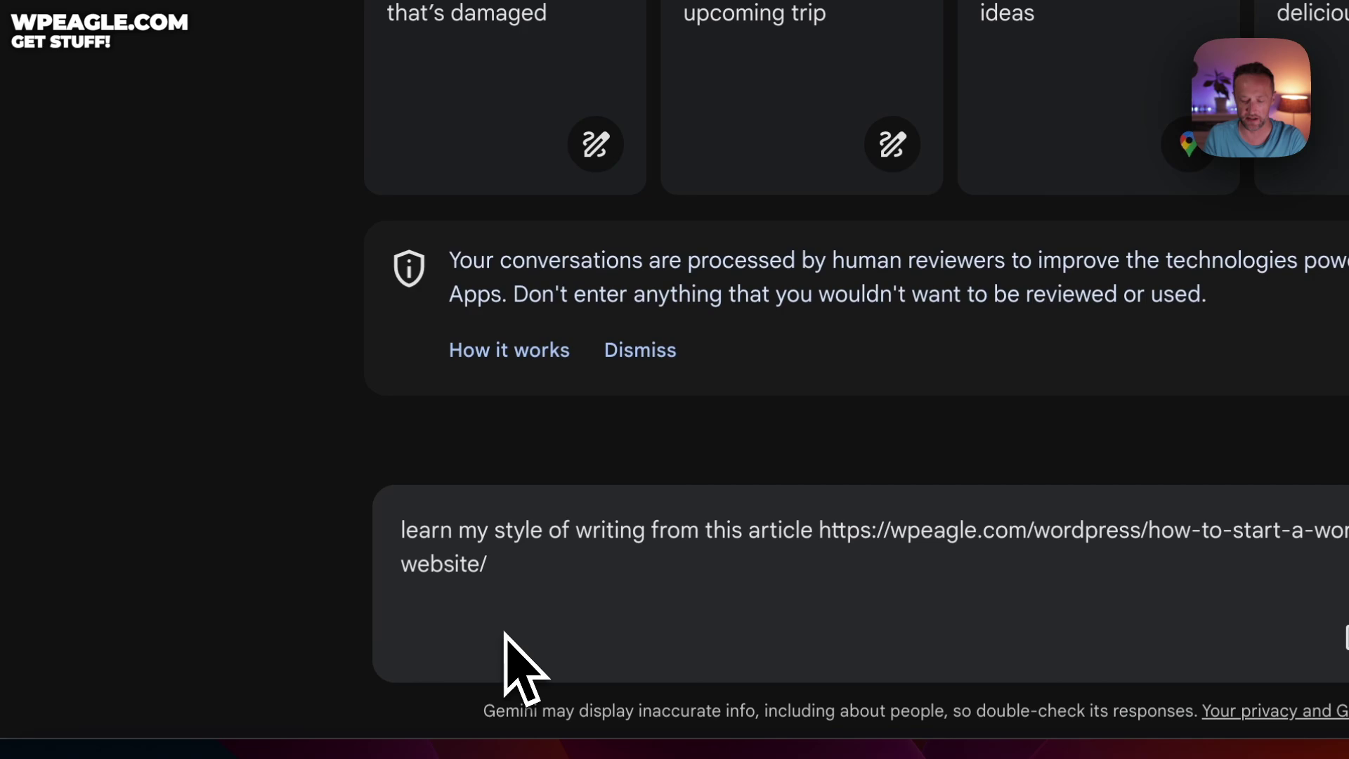
{"action": "key", "text": "Return"}
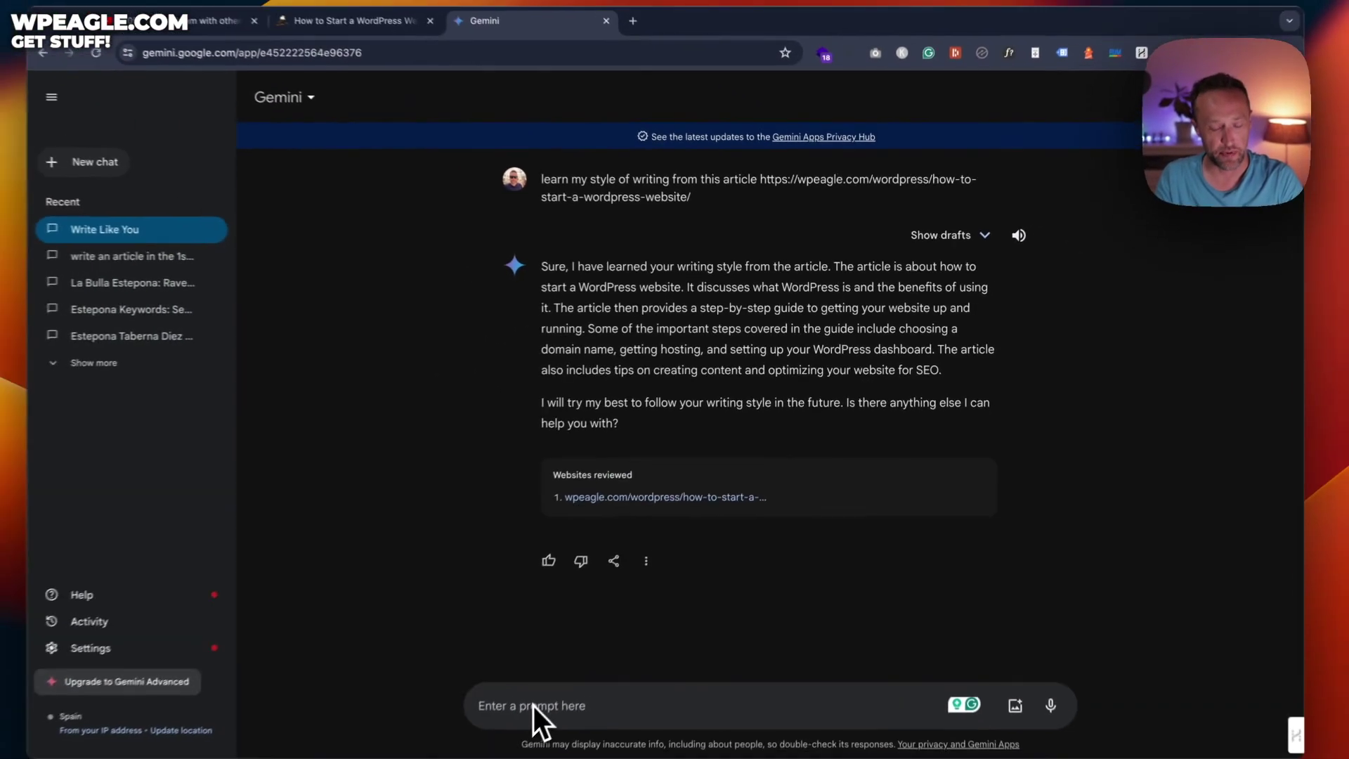
Write the follow-up Gemini prompt "please write a article in my style, in the 1st person about this video" without sending it.
{"action": "left_click", "coordinate": [546, 689]}
{"action": "type", "text": "please"}
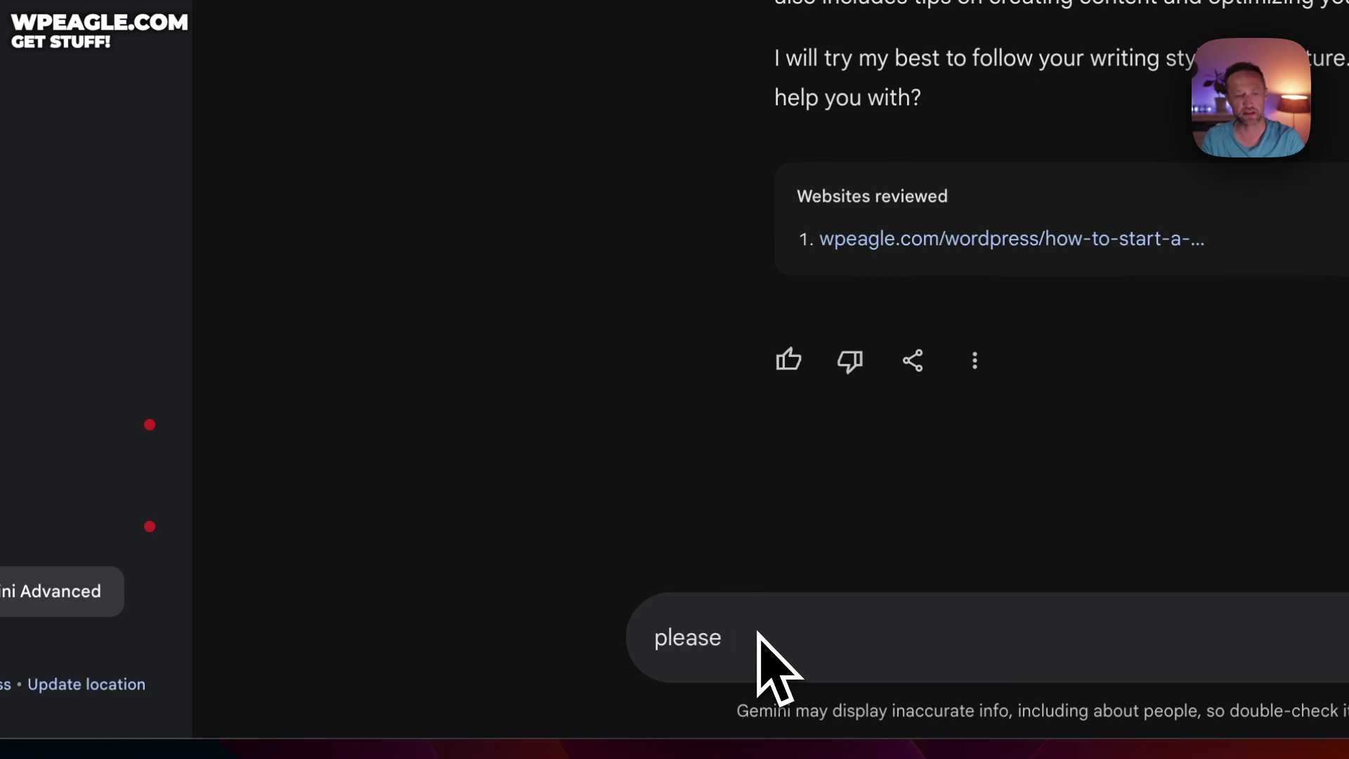
{"action": "type", "text": "write a"}
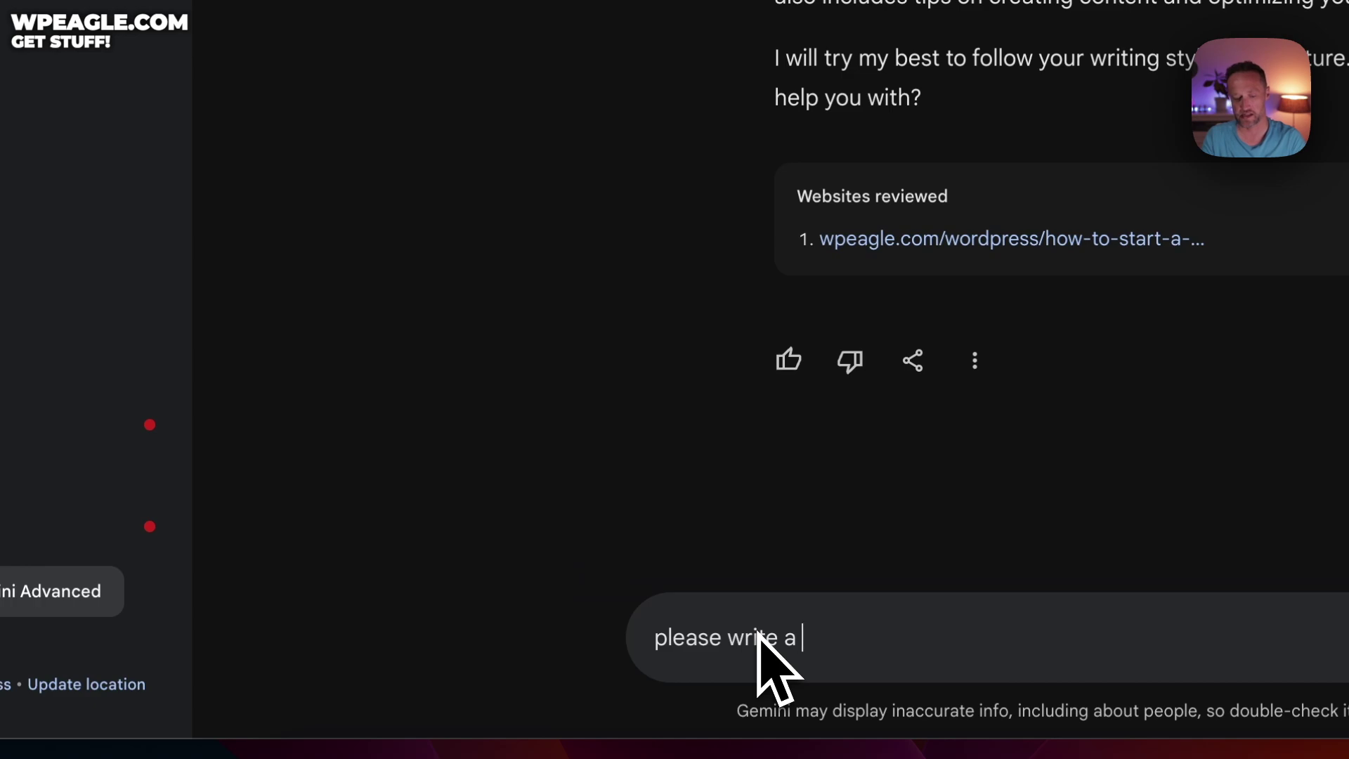
{"action": "type", "text": " article in my stul"}
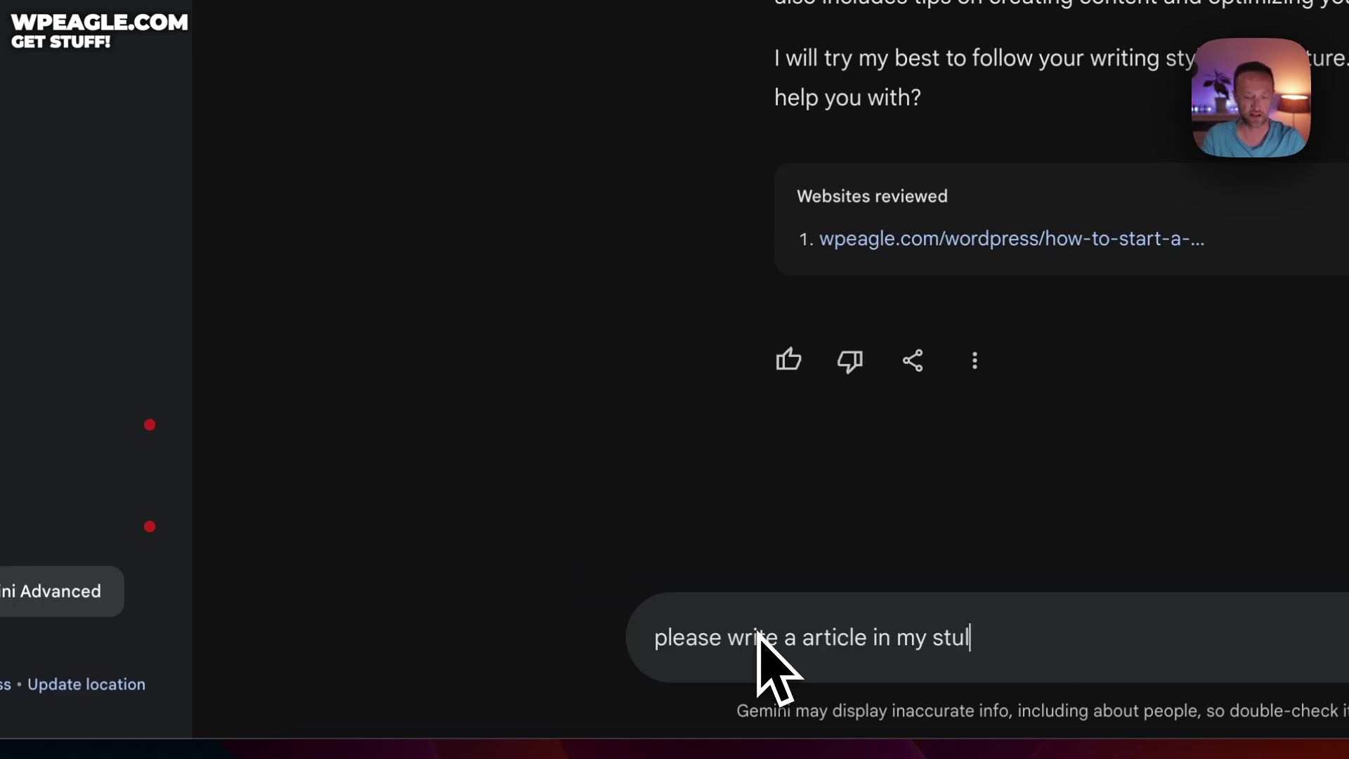
{"action": "key", "text": "BackSpace"}
{"action": "key", "text": "BackSpace"}
{"action": "type", "text": "yle, in"}
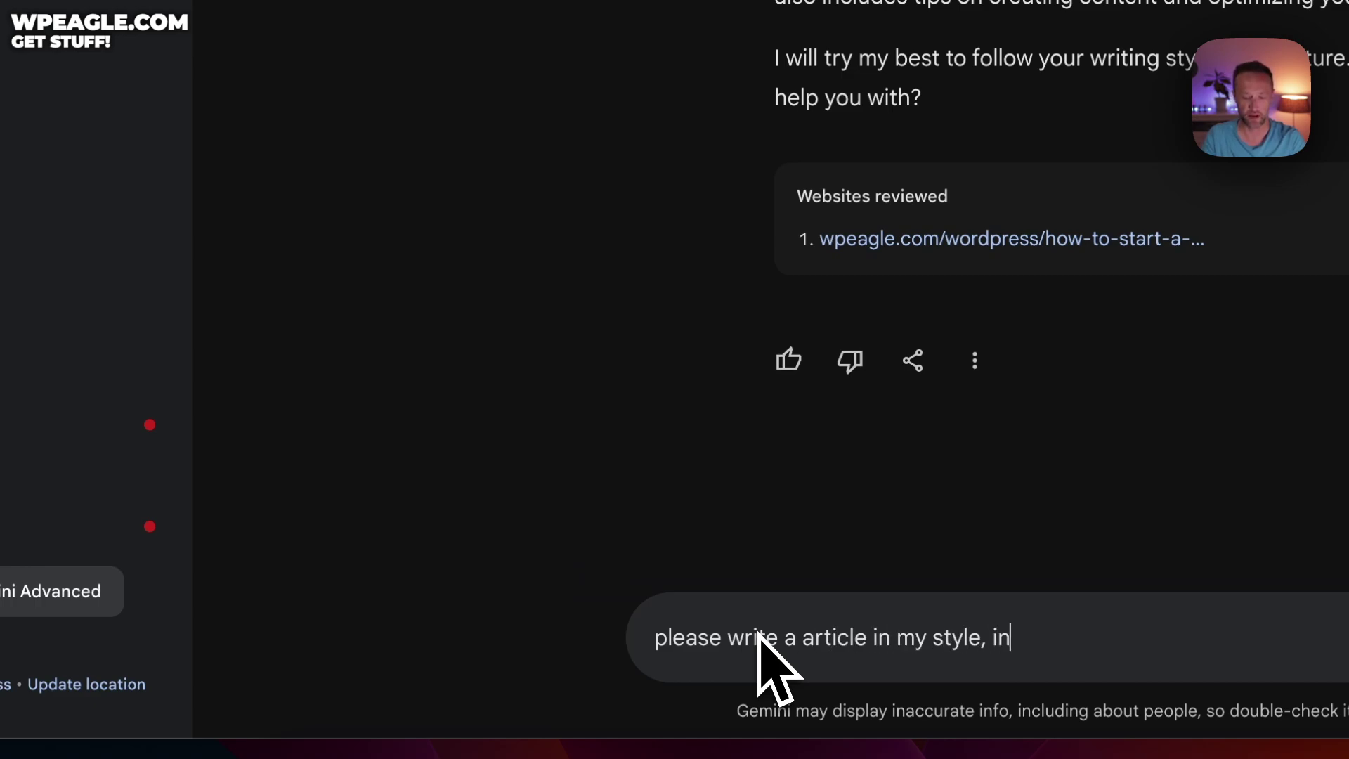
{"action": "type", "text": " the 1st pers"}
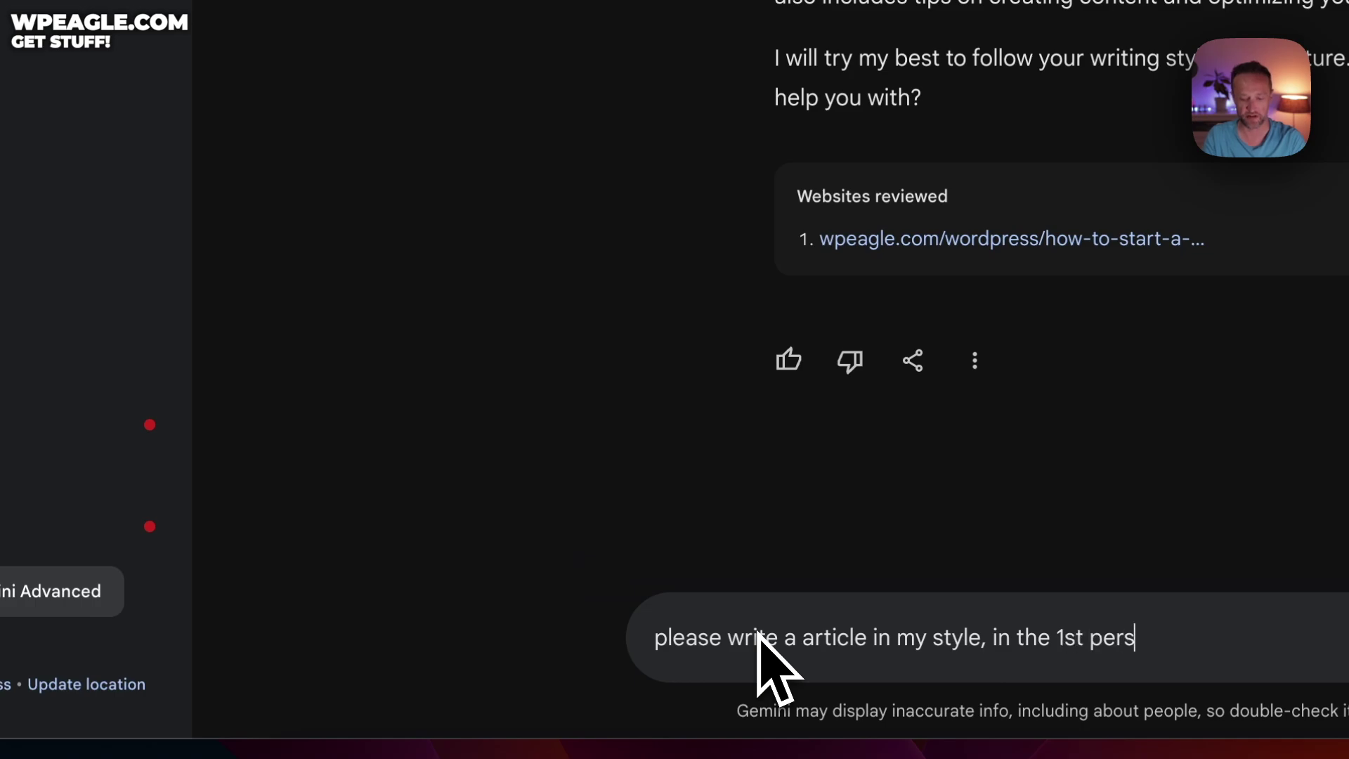
{"action": "type", "text": "on about this video"}
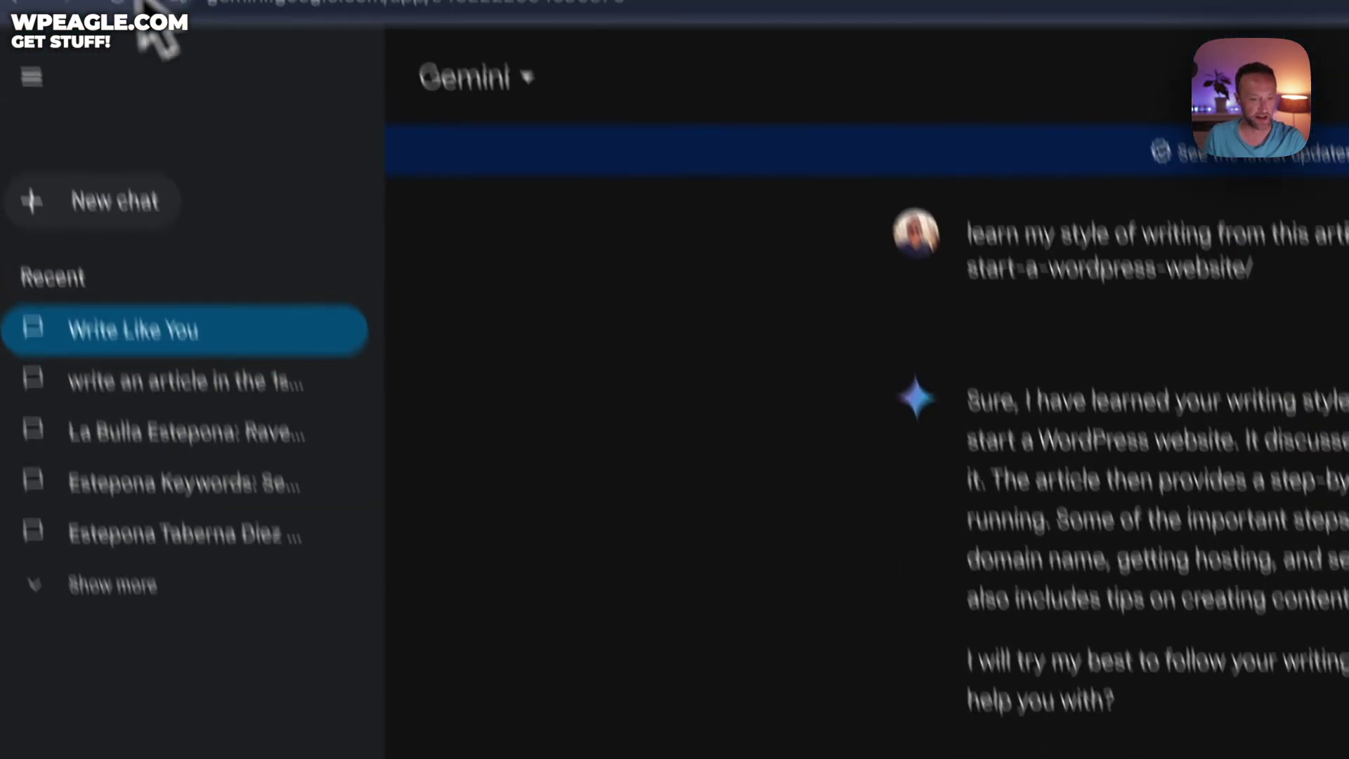
Copy the URL of the open YouTube video, append it to the drafted Gemini prompt and submit the prompt.
{"action": "left_click", "coordinate": [241, 66]}
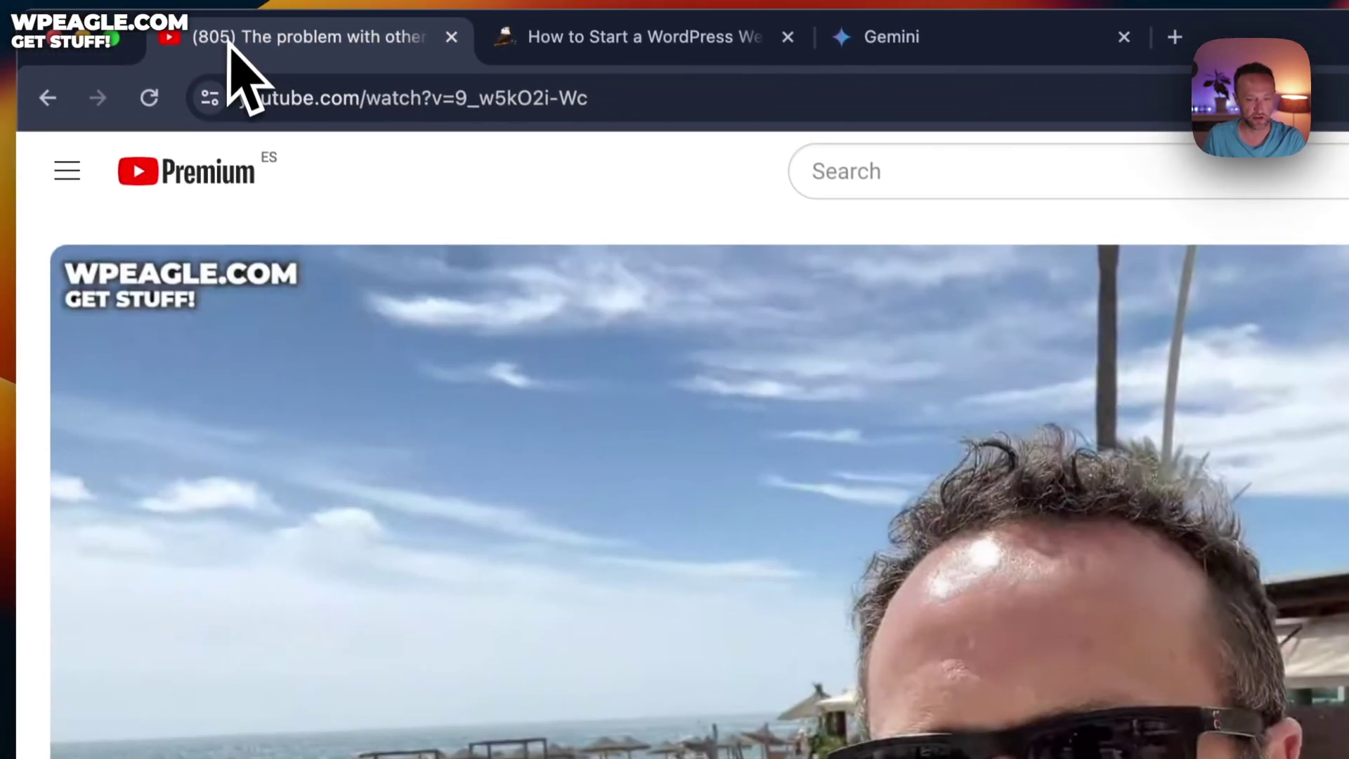
{"action": "left_click", "coordinate": [482, 121]}
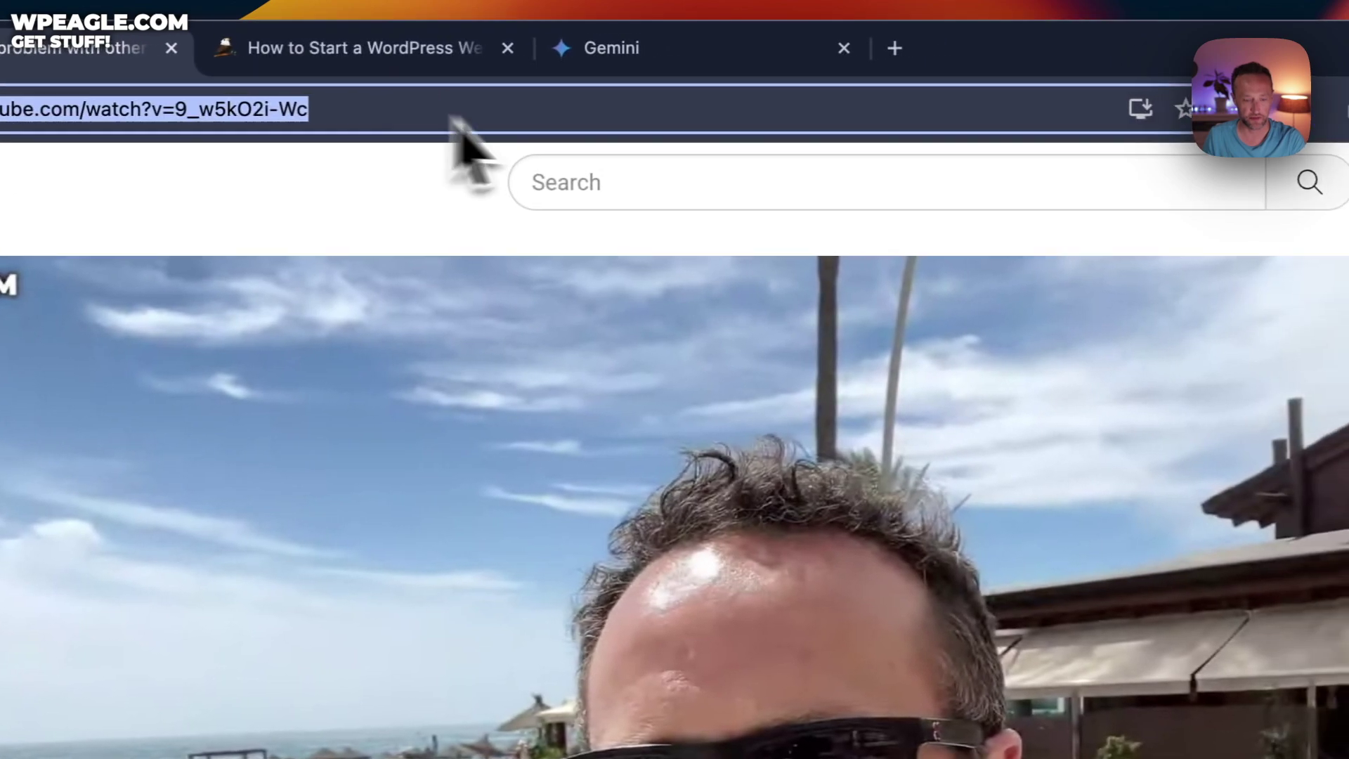
{"action": "key", "text": "super+c"}
{"action": "left_click", "coordinate": [689, 49]}
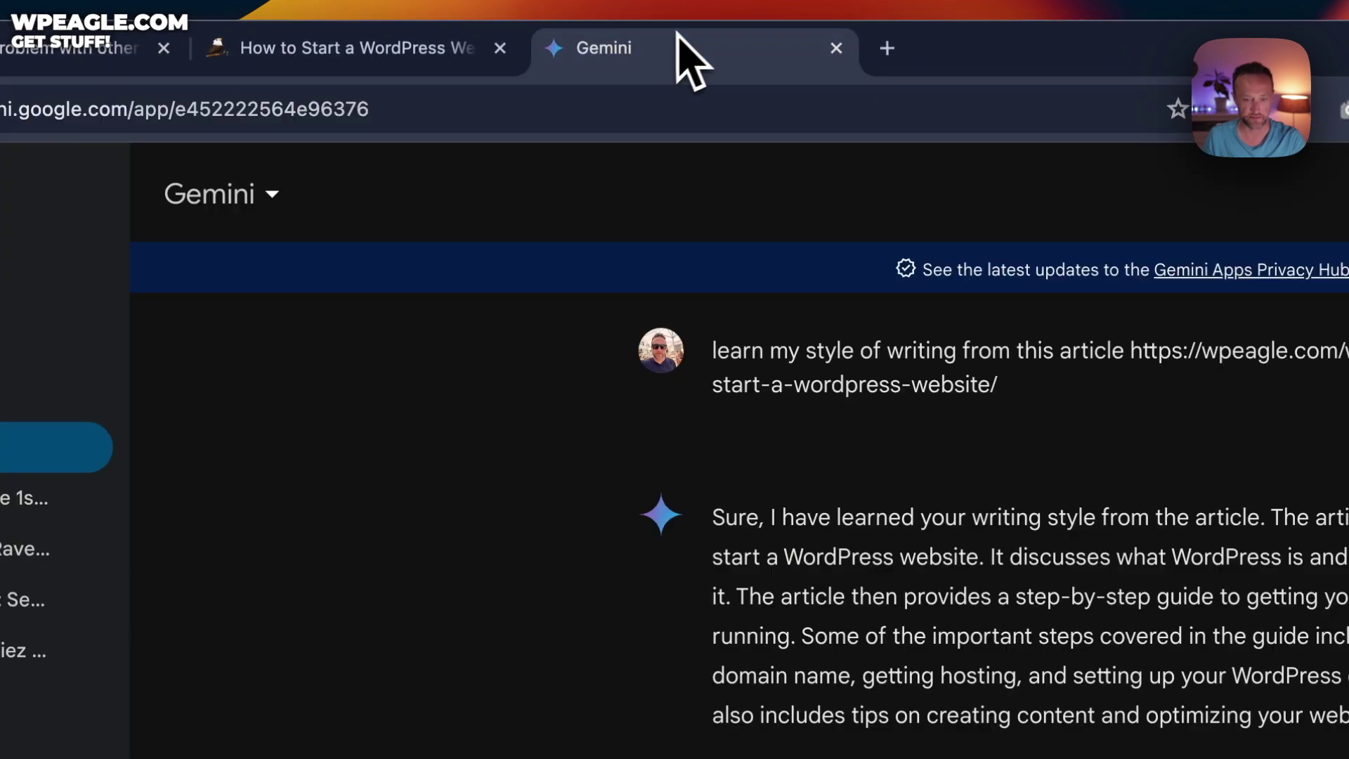
{"action": "key", "text": "super+v"}
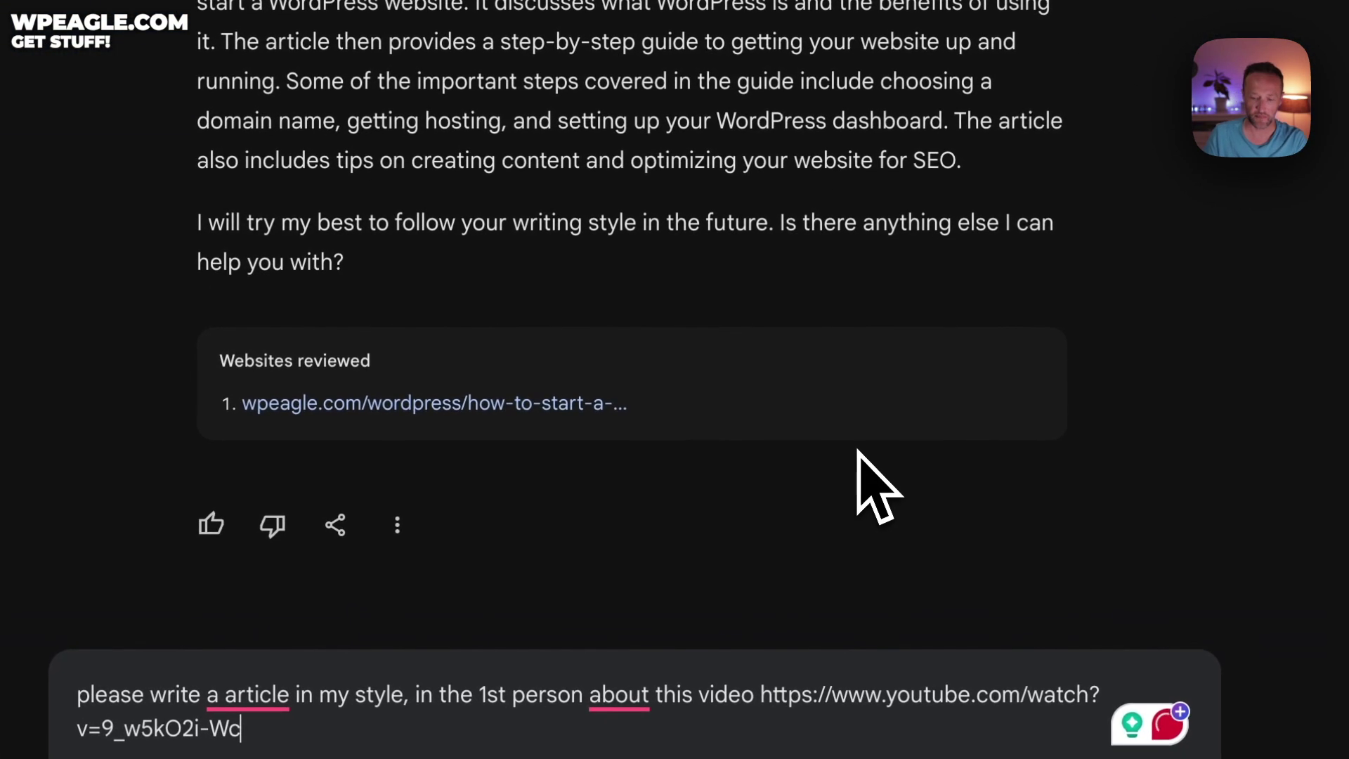
{"action": "key", "text": "Return"}
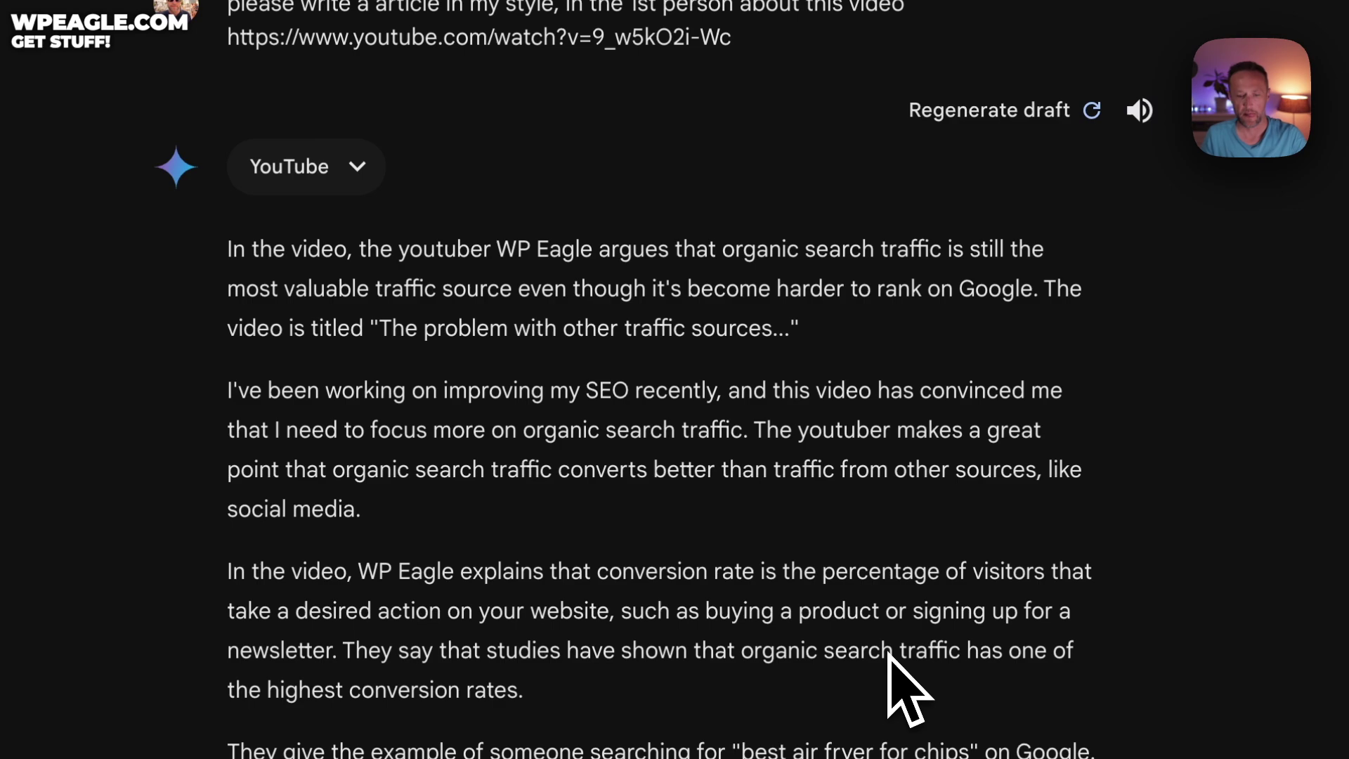
Read through the generated article and send Gemini the follow-up "i created the video so rewrite it in my style in the first person".
{"action": "scroll", "coordinate": [659, 536], "scroll_direction": "down", "scroll_amount": 2}
{"action": "scroll", "coordinate": [651, 500], "scroll_direction": "down", "scroll_amount": 3}
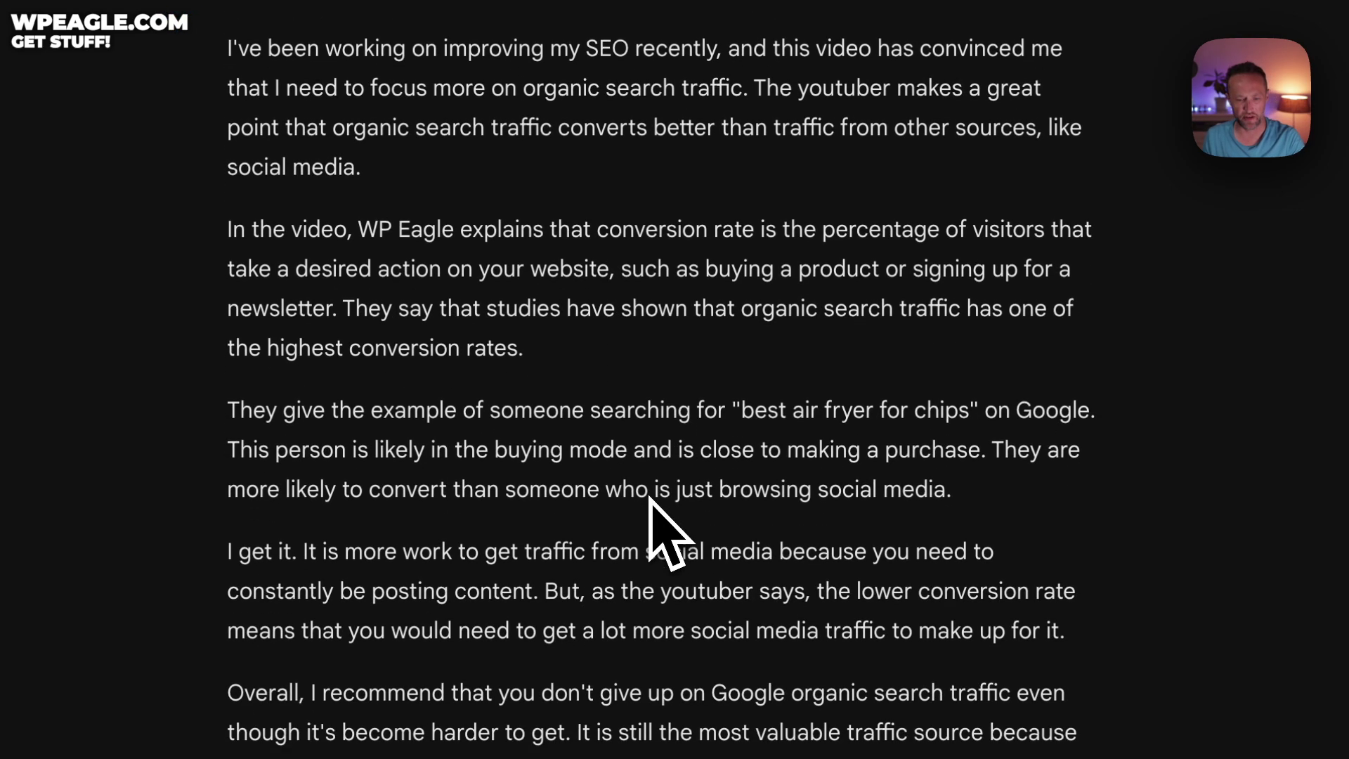
{"action": "scroll", "coordinate": [648, 497], "scroll_direction": "down", "scroll_amount": 4}
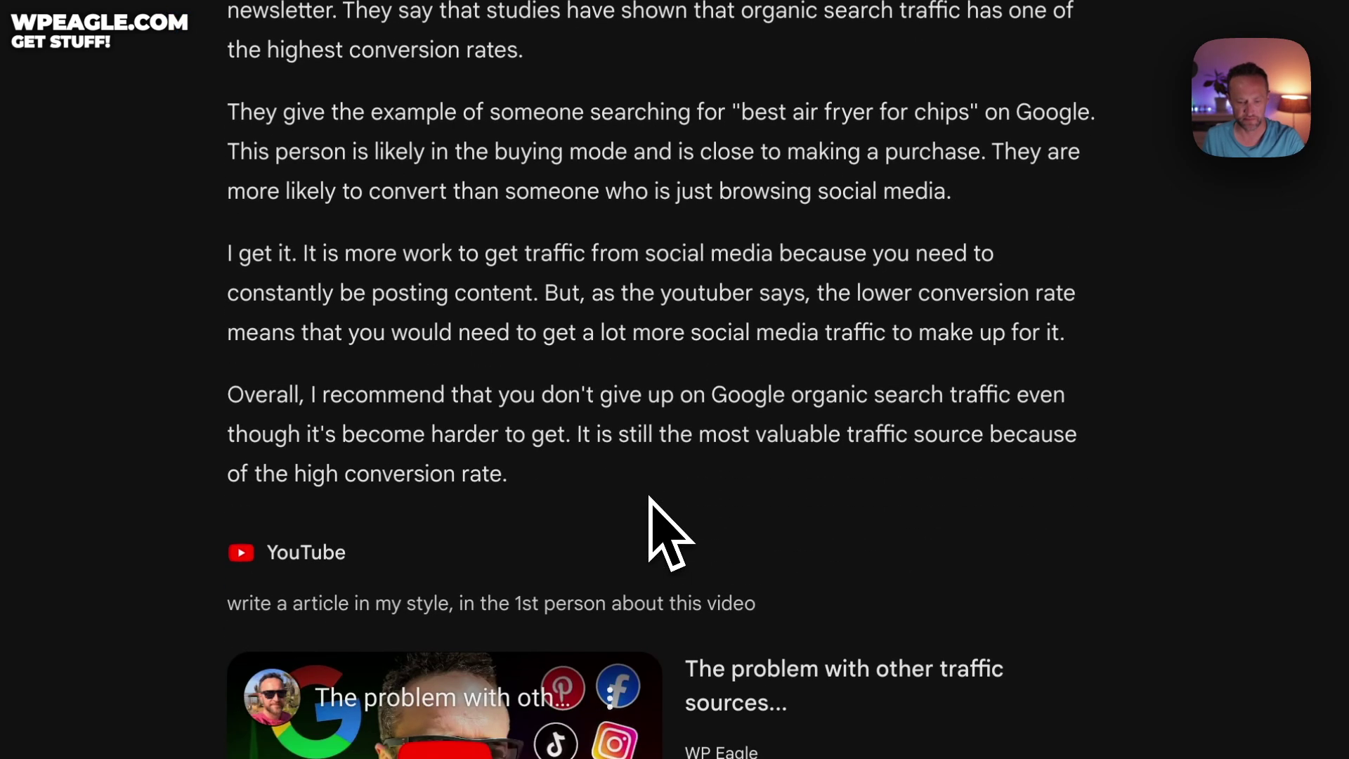
{"action": "scroll", "coordinate": [618, 533], "scroll_direction": "down", "scroll_amount": 4}
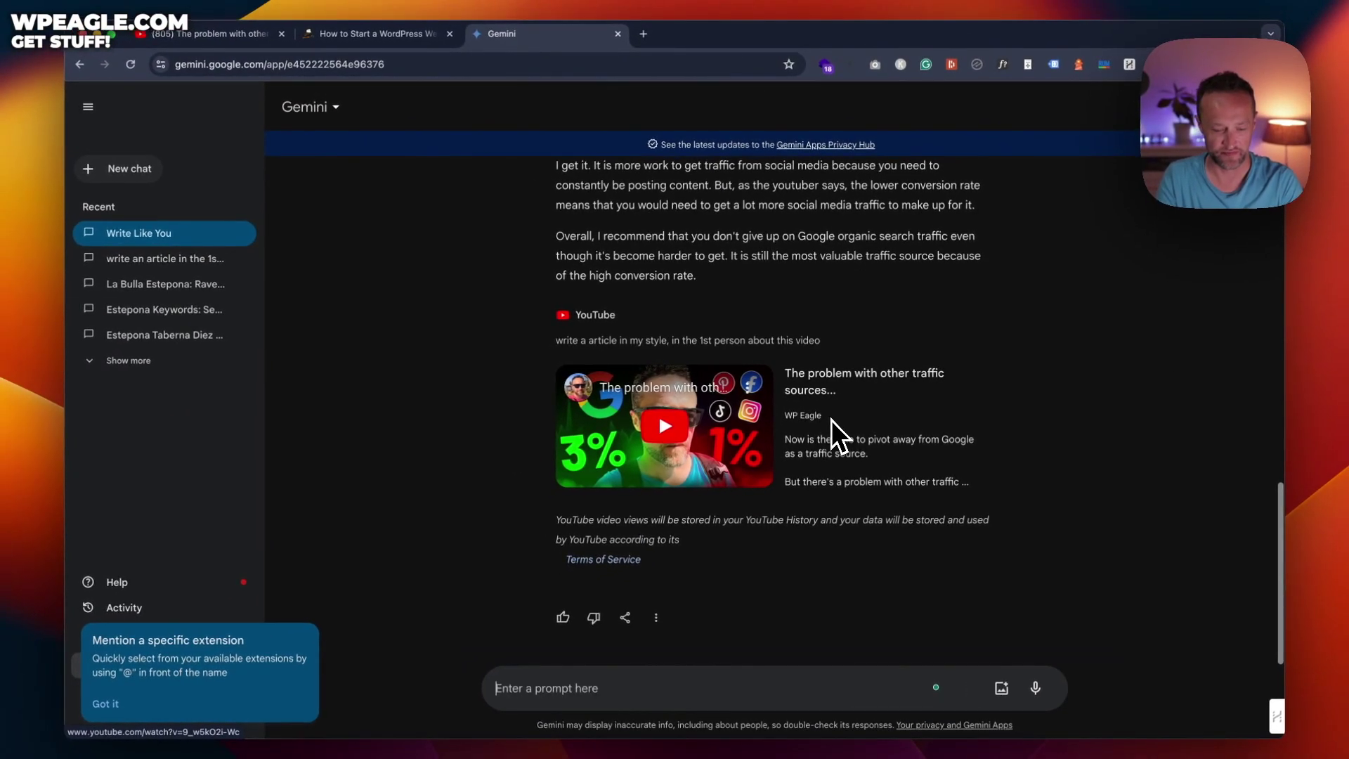
{"action": "type", "text": "i created"}
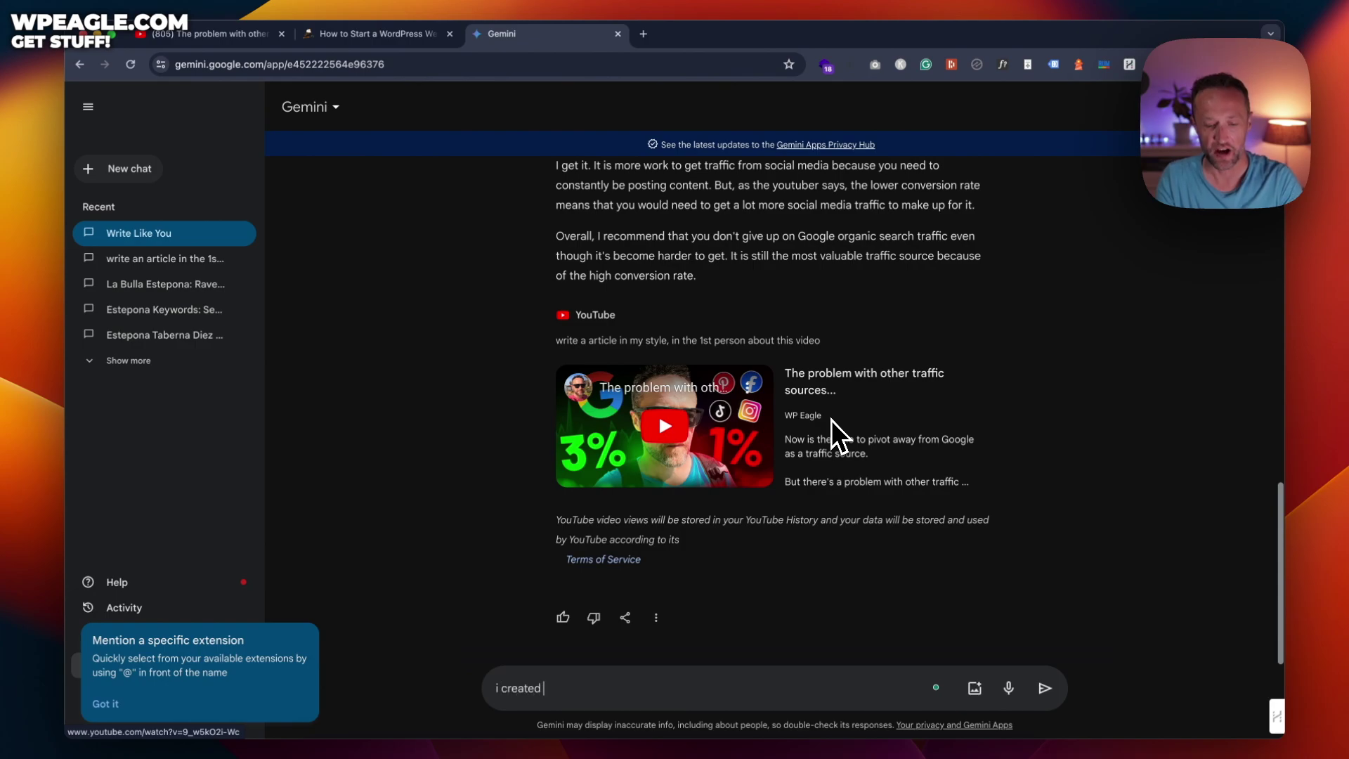
{"action": "type", "text": " the video"}
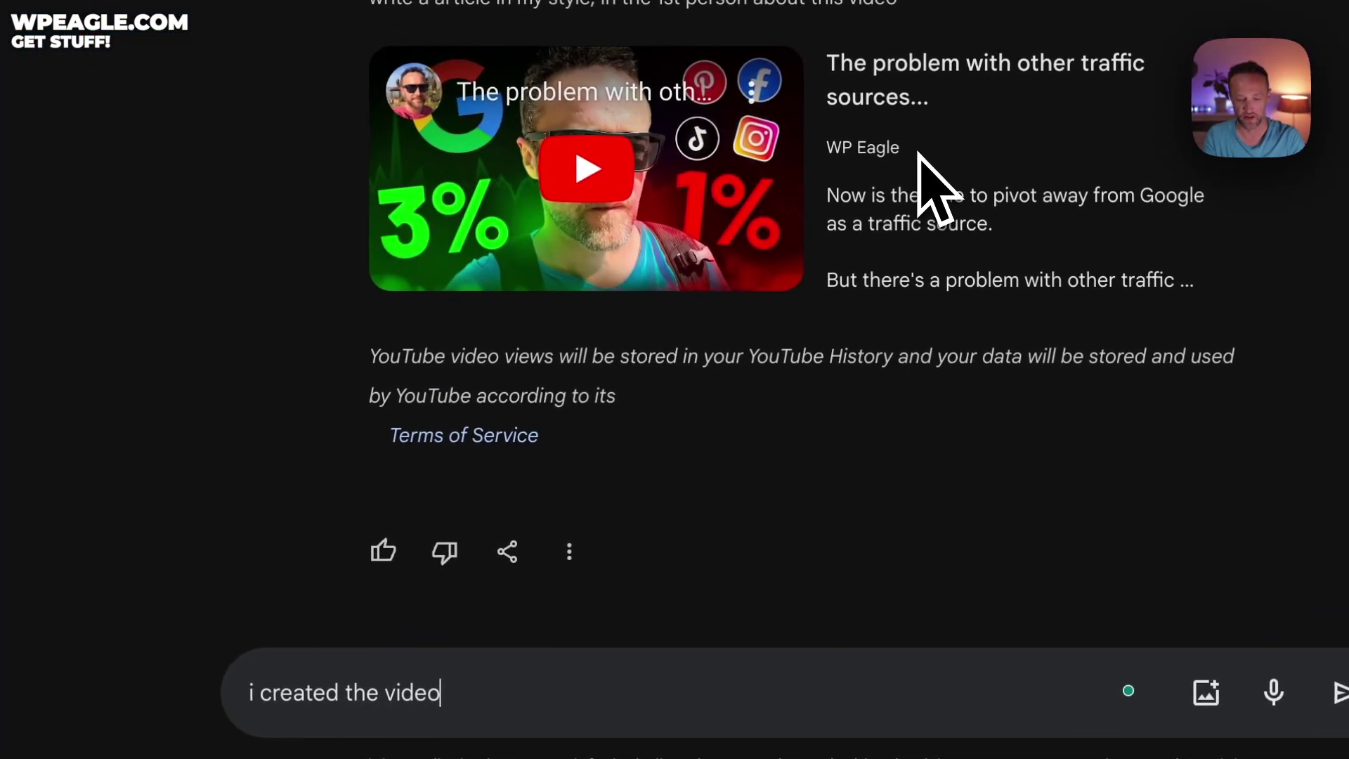
{"action": "type", "text": " so please"}
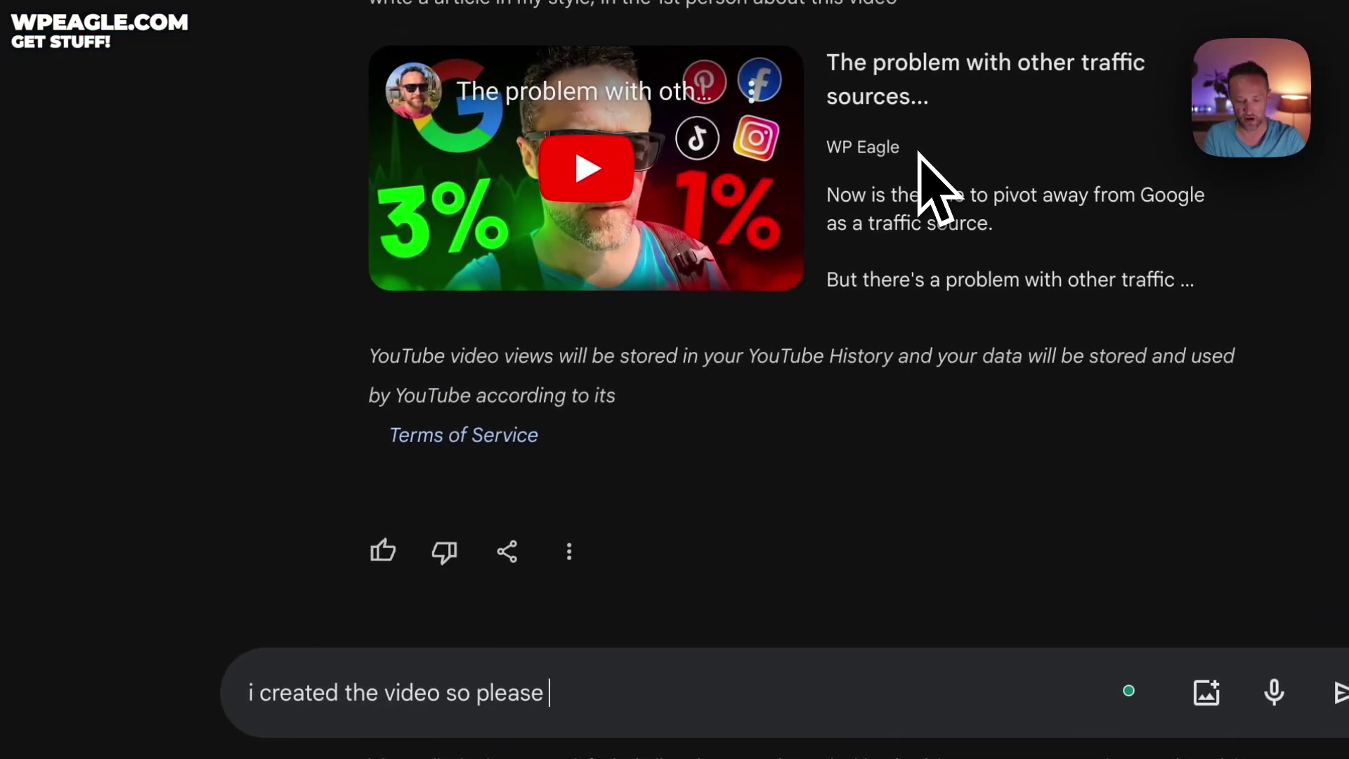
{"action": "key", "text": "BackSpace"}
{"action": "key", "text": "BackSpace"}
{"action": "key", "text": "BackSpace"}
{"action": "key", "text": "BackSpace"}
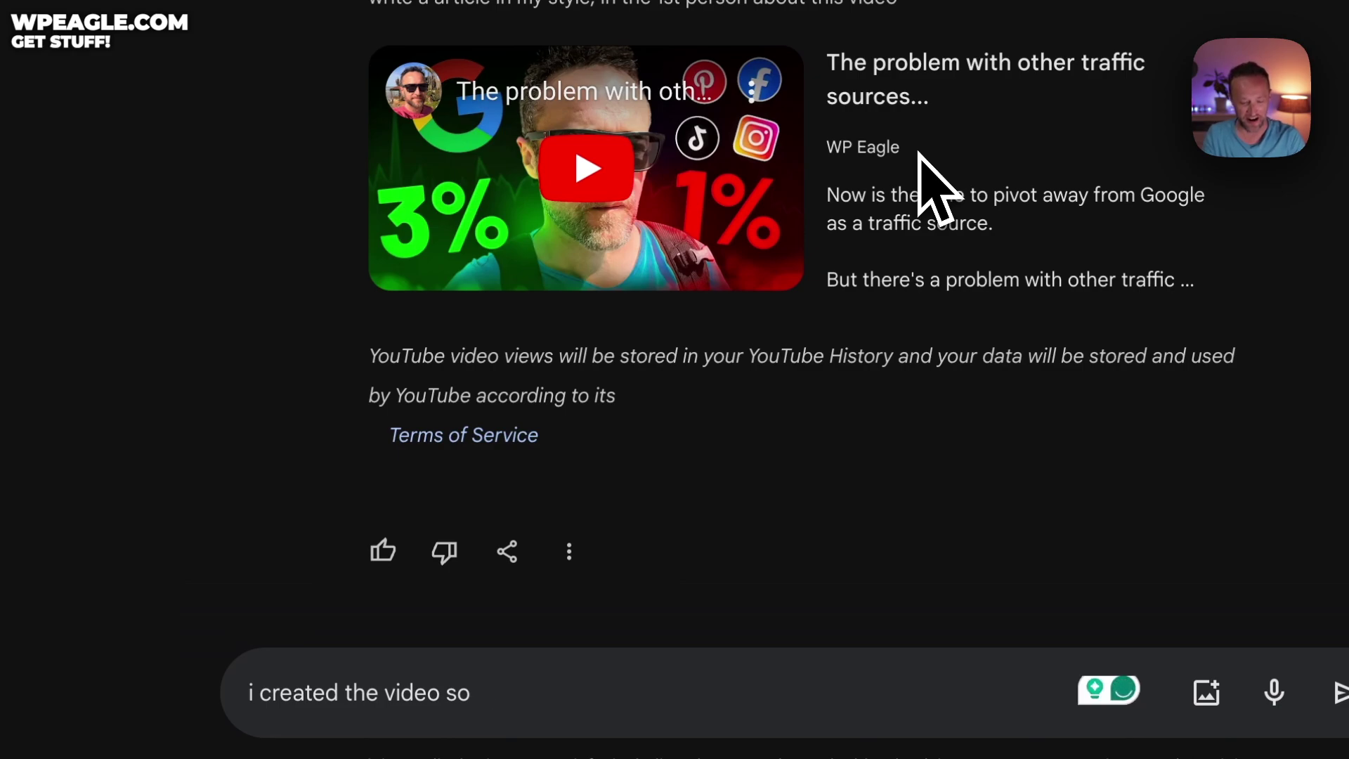
{"action": "type", "text": "rewrite it in"}
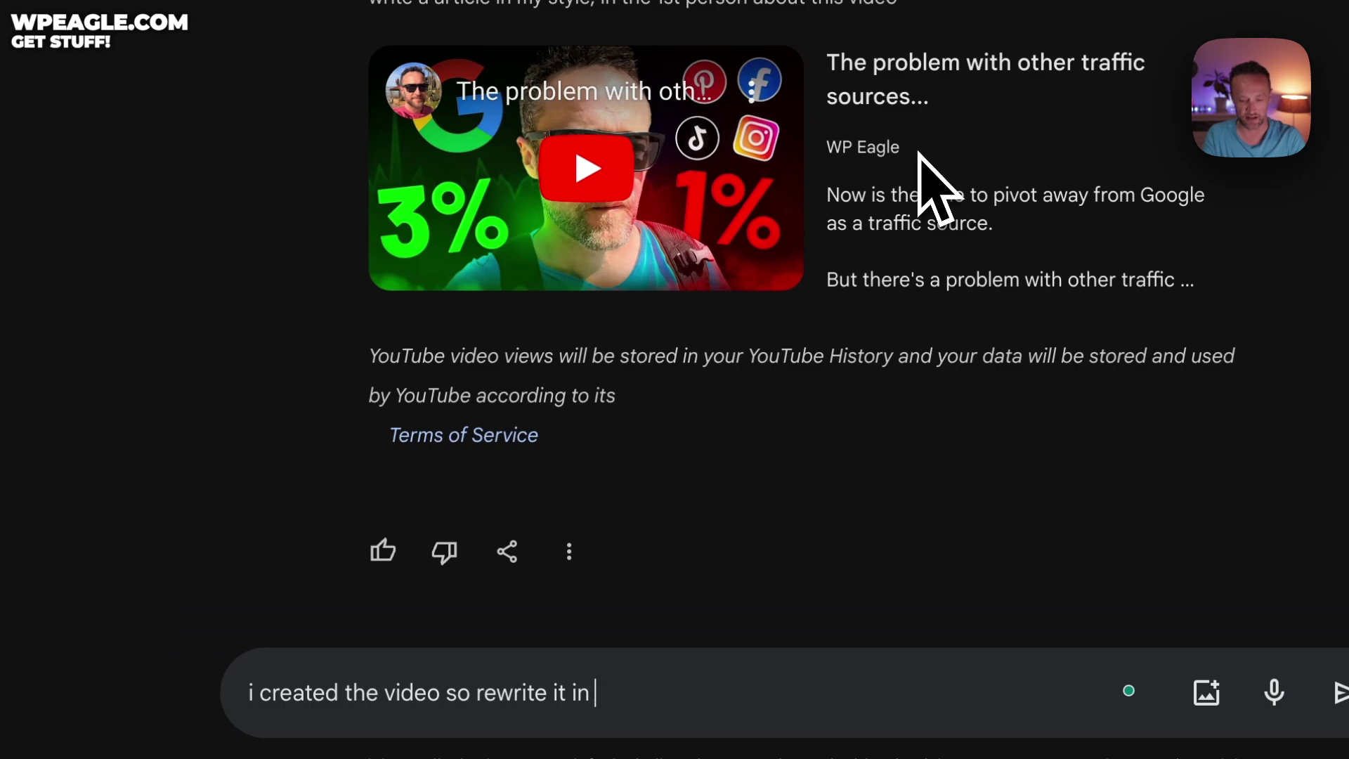
{"action": "type", "text": " my style"}
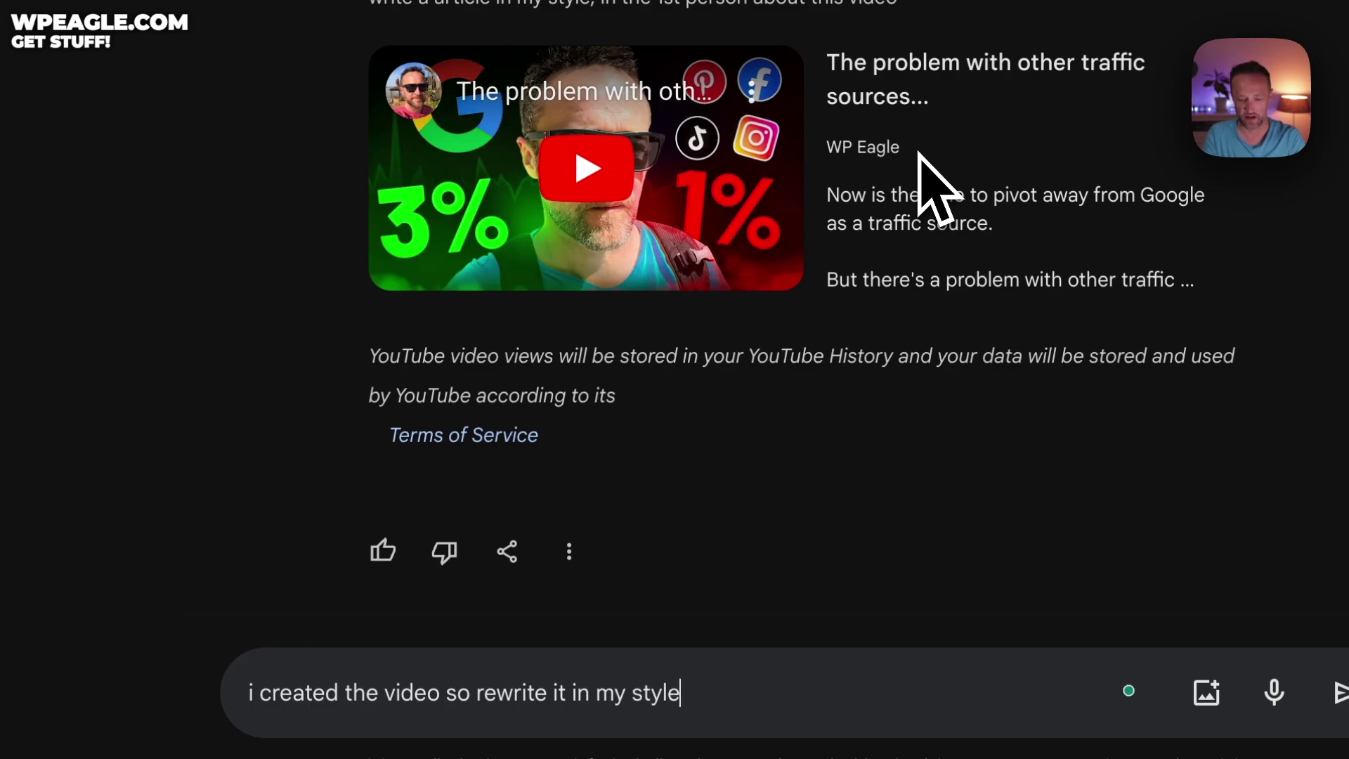
{"action": "type", "text": " in the first p"}
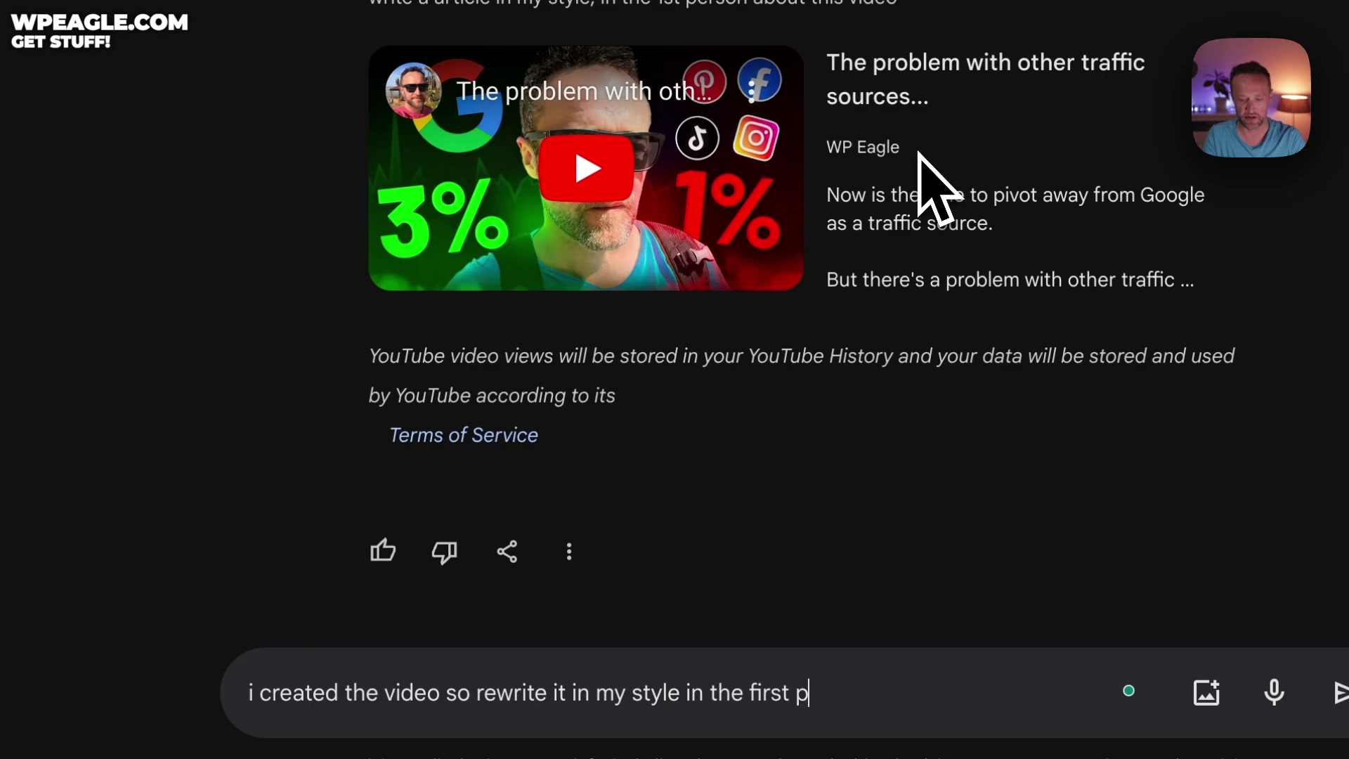
{"action": "type", "text": "erson"}
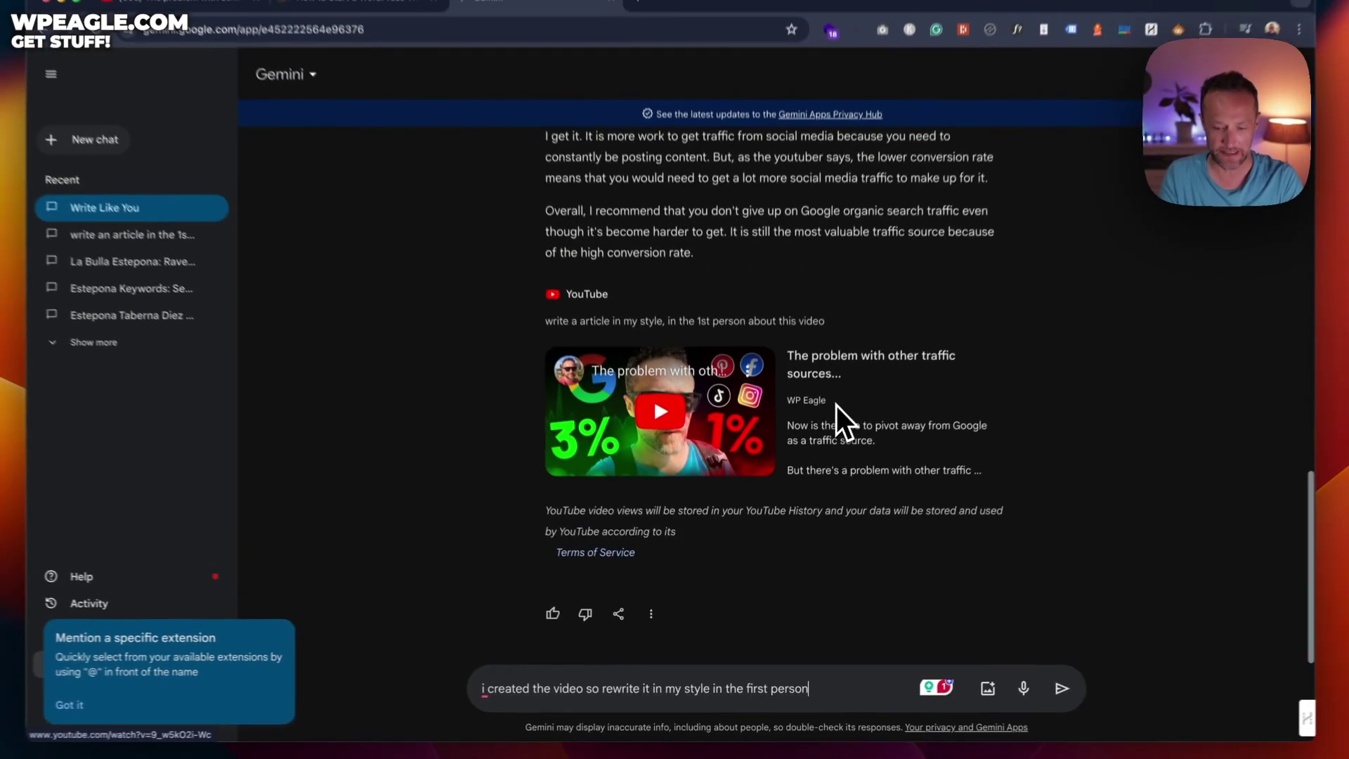
{"action": "key", "text": "Return"}
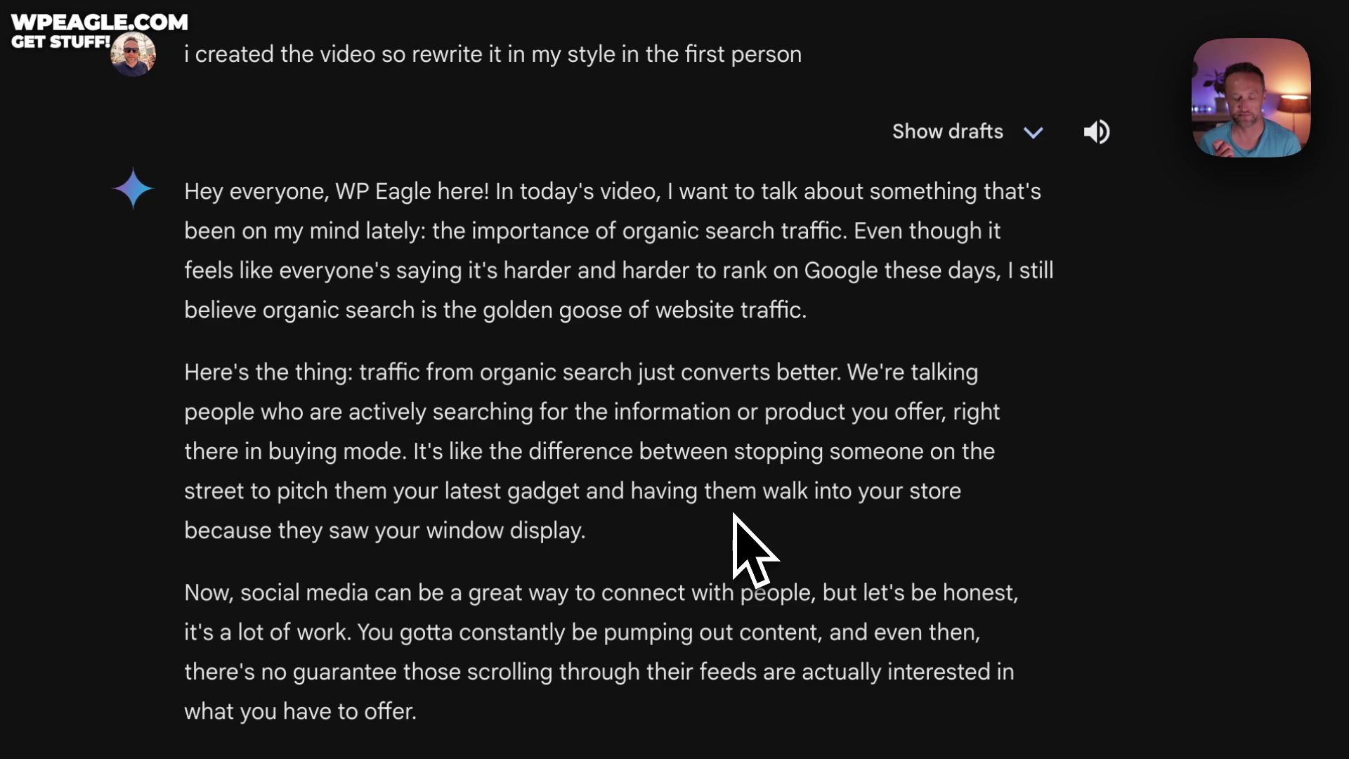
Read through the rewritten article and send Gemini the follow-up "rewrite so it flows better".
{"action": "scroll", "coordinate": [702, 457], "scroll_direction": "down", "scroll_amount": 5}
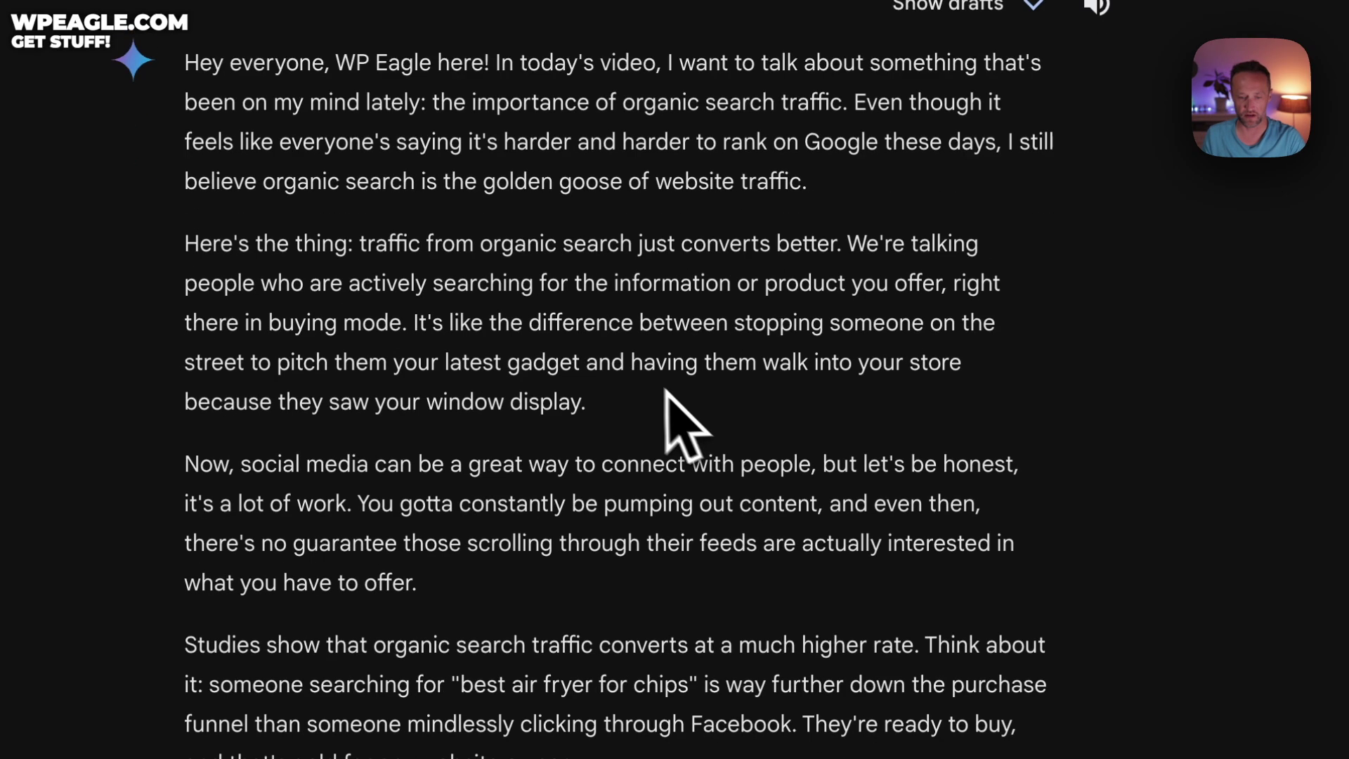
{"action": "scroll", "coordinate": [647, 383], "scroll_direction": "up", "scroll_amount": 8}
{"action": "scroll", "coordinate": [647, 382], "scroll_direction": "up", "scroll_amount": 5}
{"action": "scroll", "coordinate": [686, 563], "scroll_direction": "down", "scroll_amount": 12}
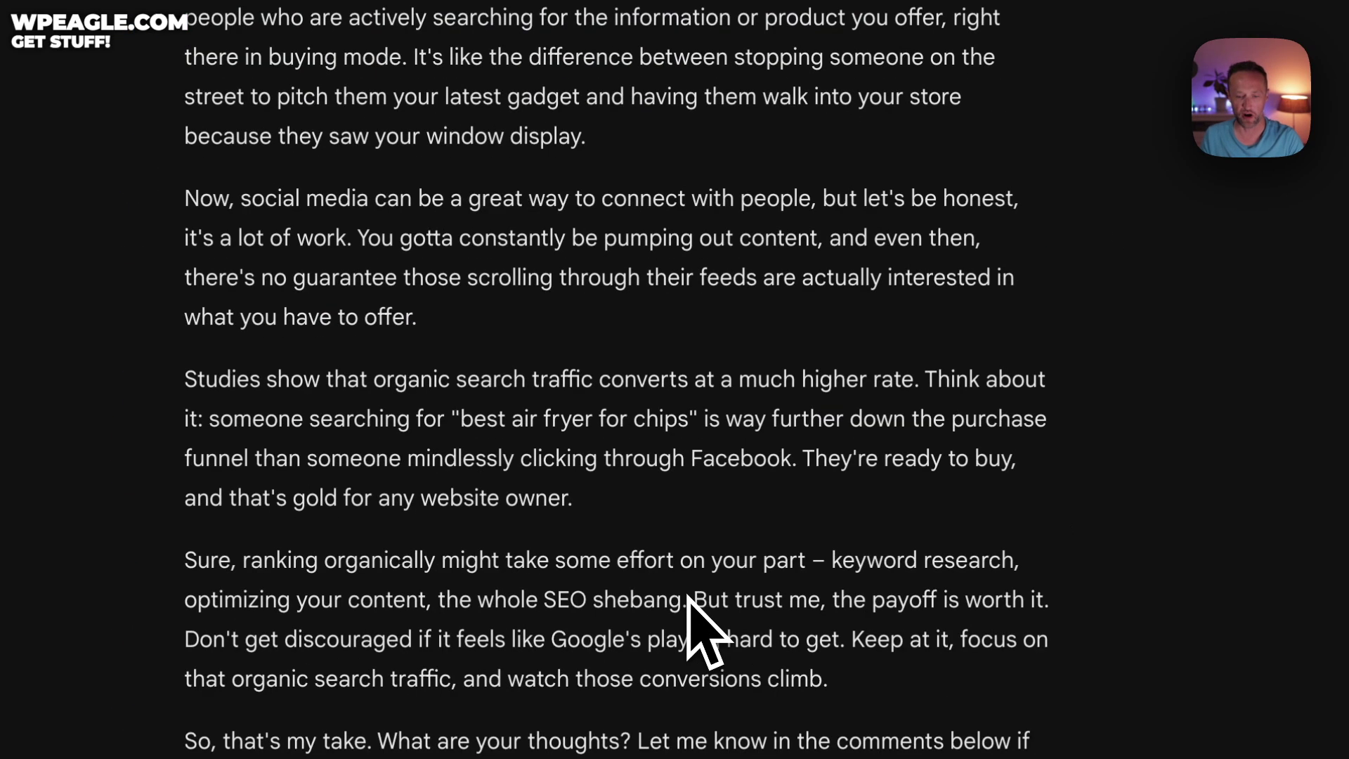
{"action": "type", "text": "rewrite so it fl"}
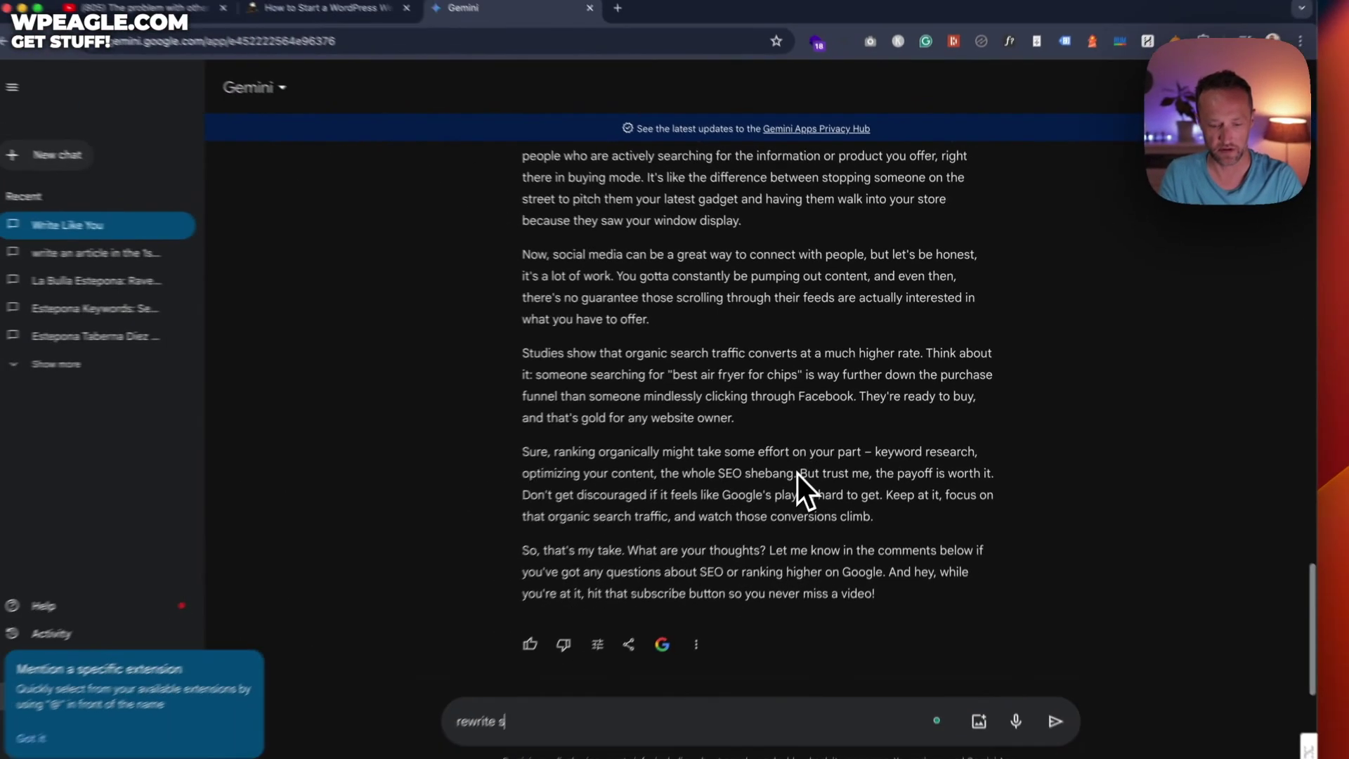
{"action": "type", "text": "ows better"}
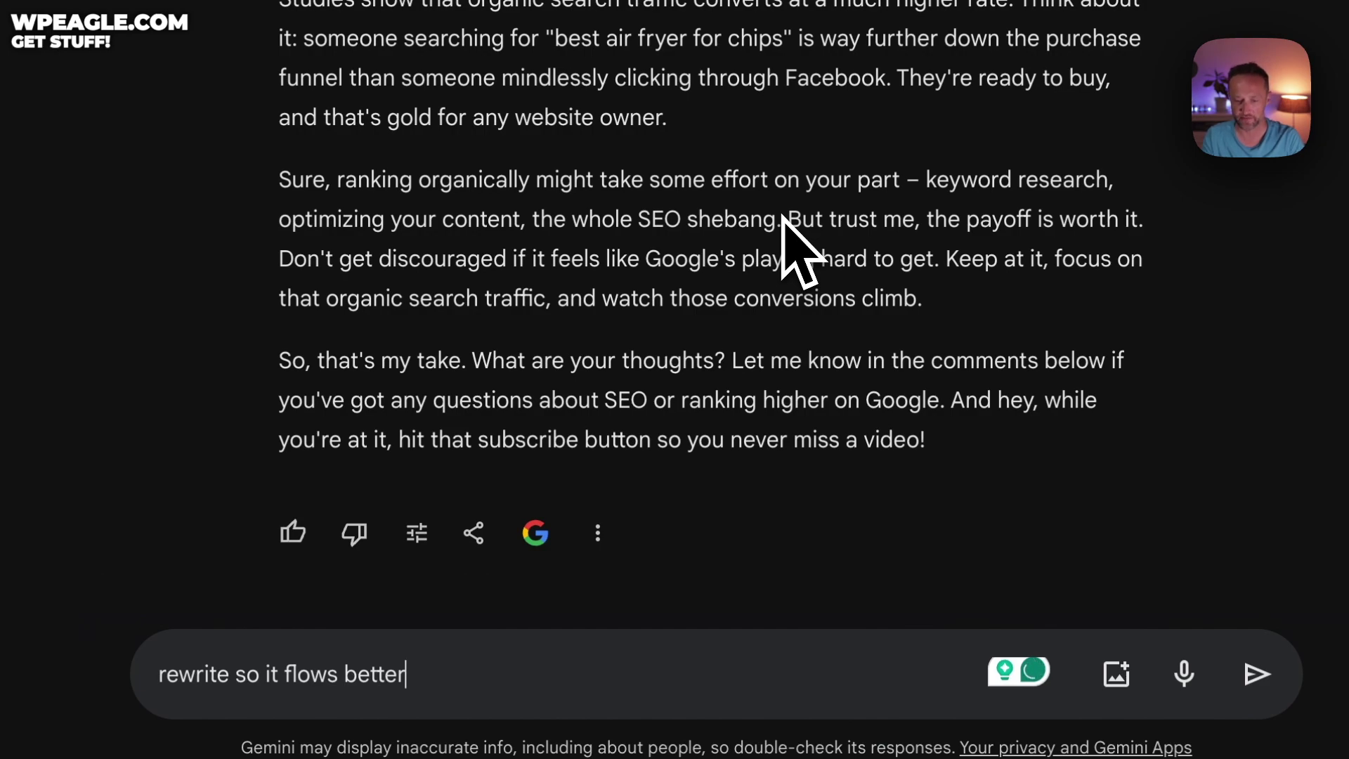
{"action": "key", "text": "Return"}
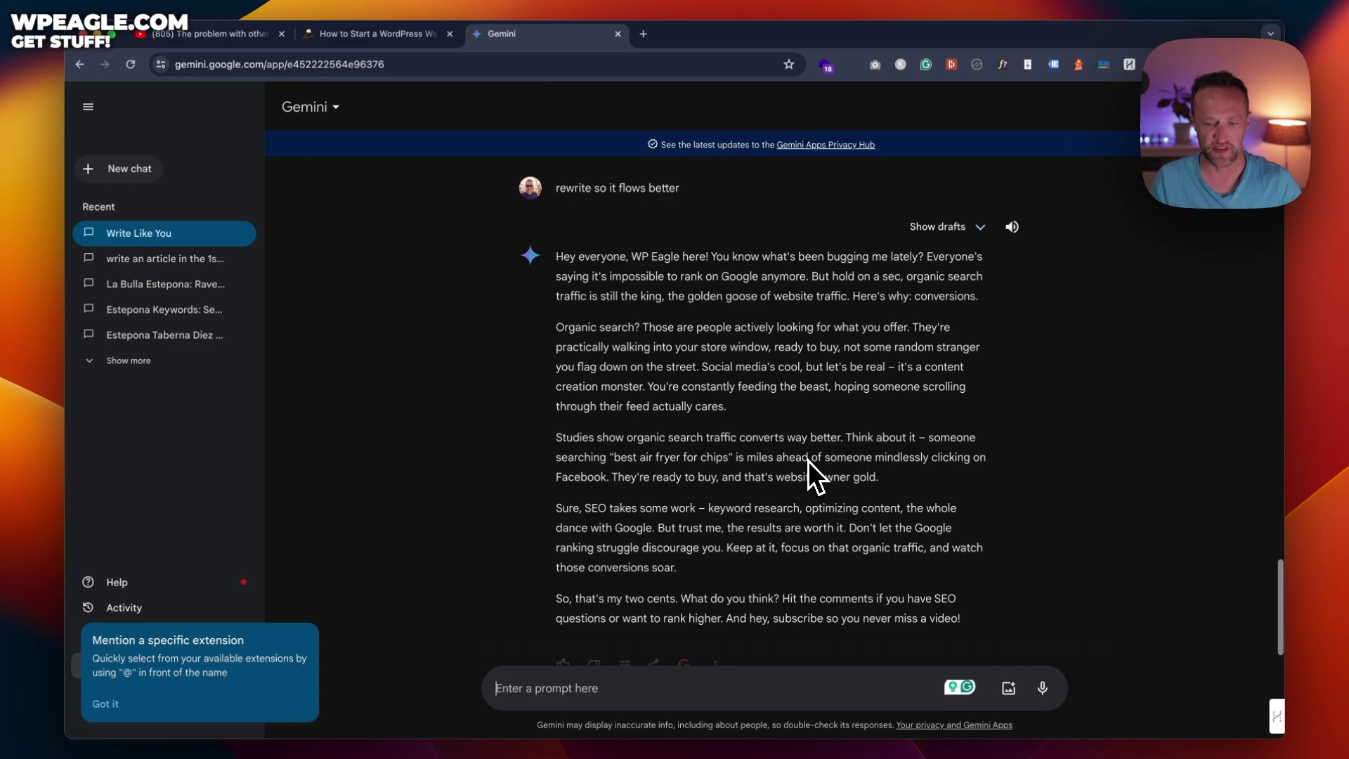
Compare the new version with the earlier replies and send Gemini the follow-up "rewrite closer to my style with shorter paragraphs".
{"action": "scroll", "coordinate": [743, 415], "scroll_direction": "down", "scroll_amount": 2}
{"action": "scroll", "coordinate": [745, 413], "scroll_direction": "up", "scroll_amount": 4}
{"action": "scroll", "coordinate": [745, 413], "scroll_direction": "up", "scroll_amount": 8}
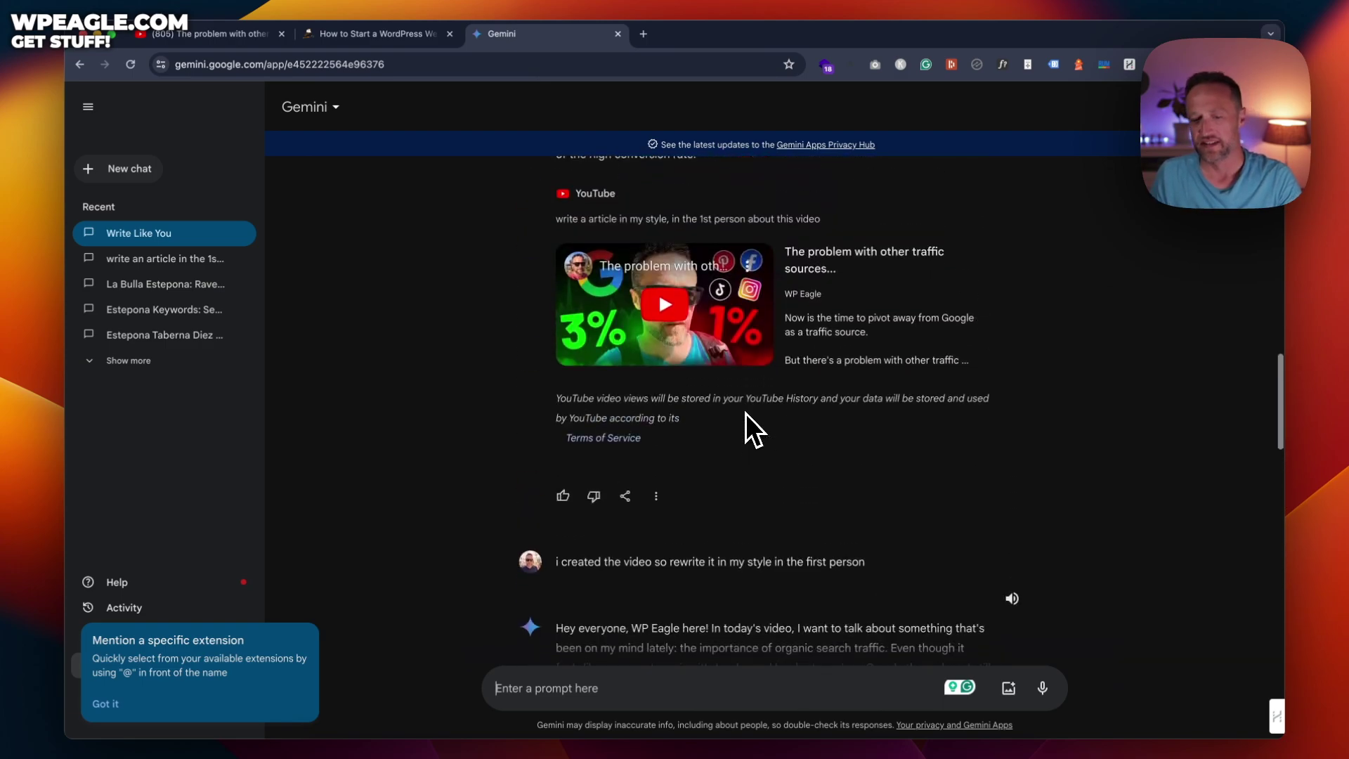
{"action": "scroll", "coordinate": [745, 413], "scroll_direction": "down", "scroll_amount": 10}
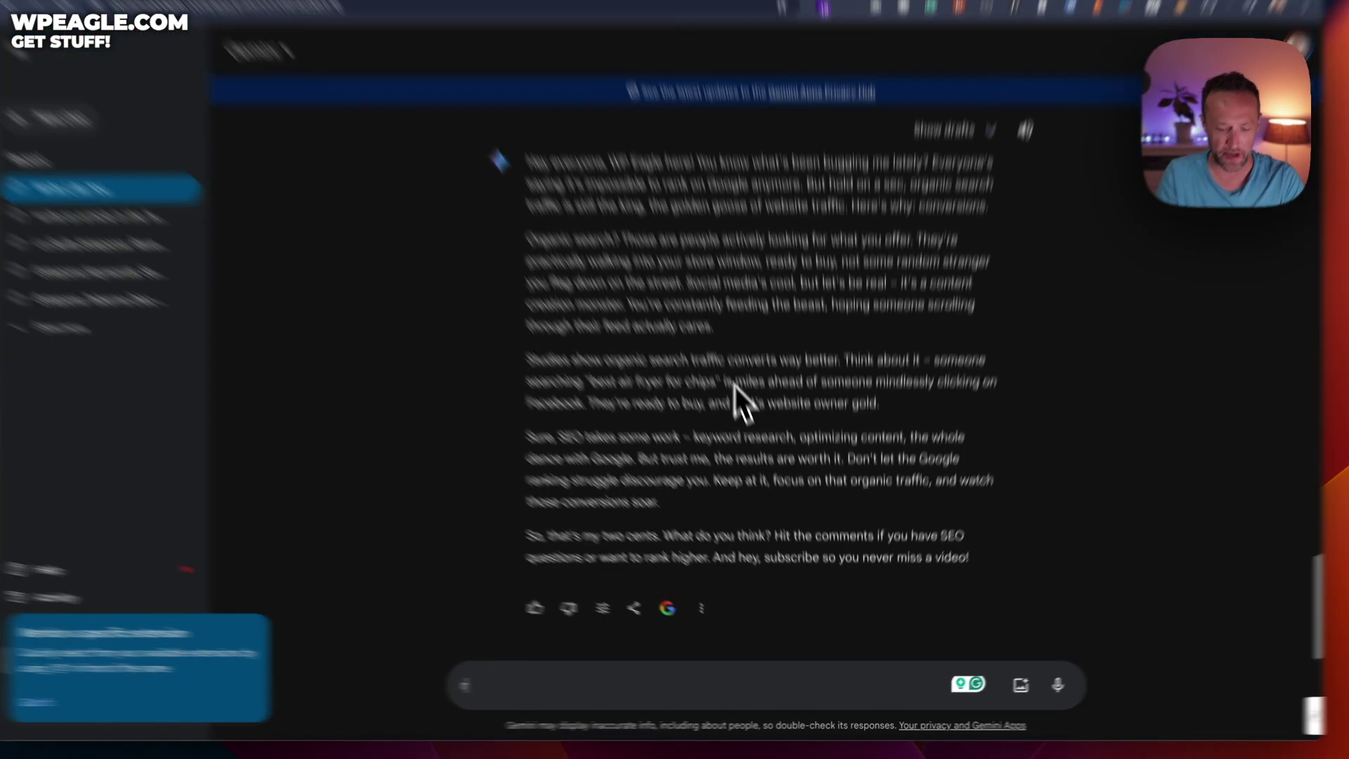
{"action": "type", "text": "rewitre"}
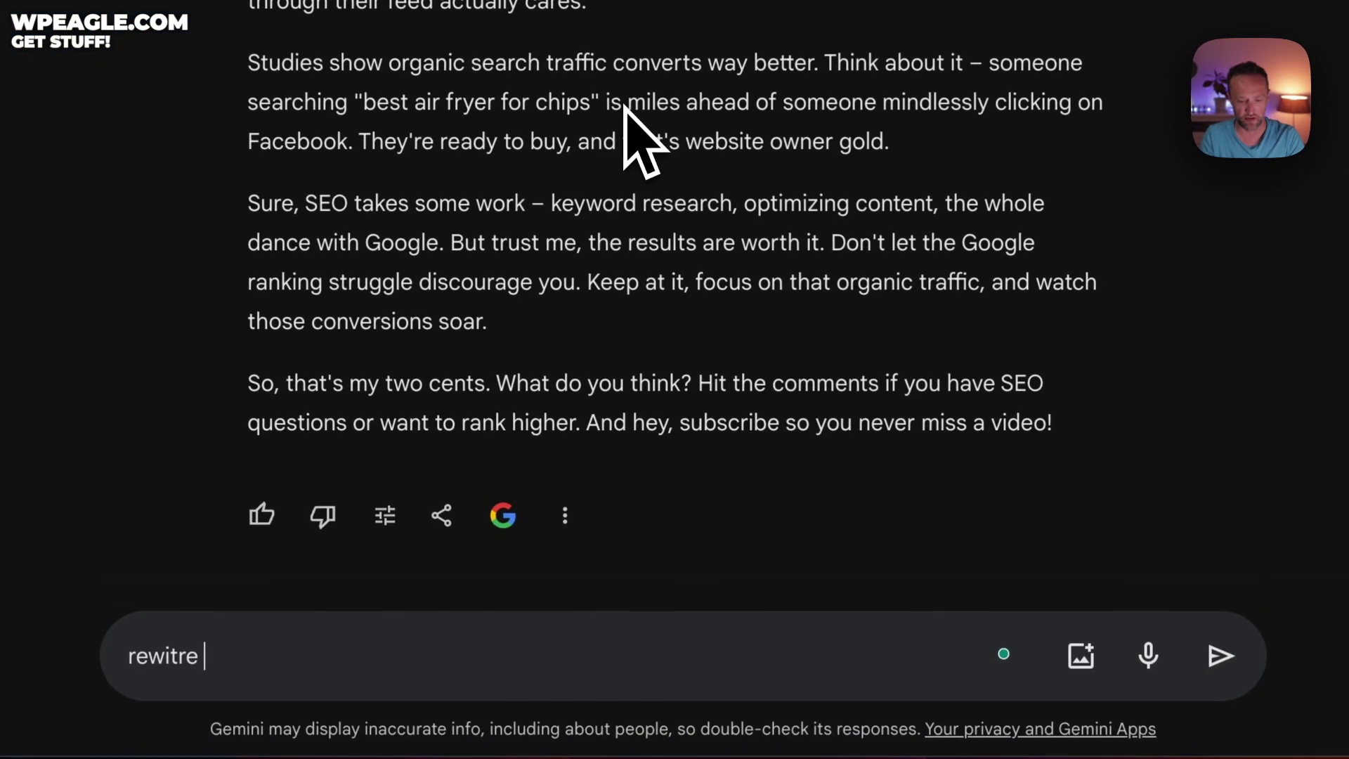
{"action": "key", "text": "BackSpace"}
{"action": "key", "text": "BackSpace"}
{"action": "key", "text": "BackSpace"}
{"action": "key", "text": "BackSpace"}
{"action": "key", "text": "BackSpace"}
{"action": "type", "text": "rite "}
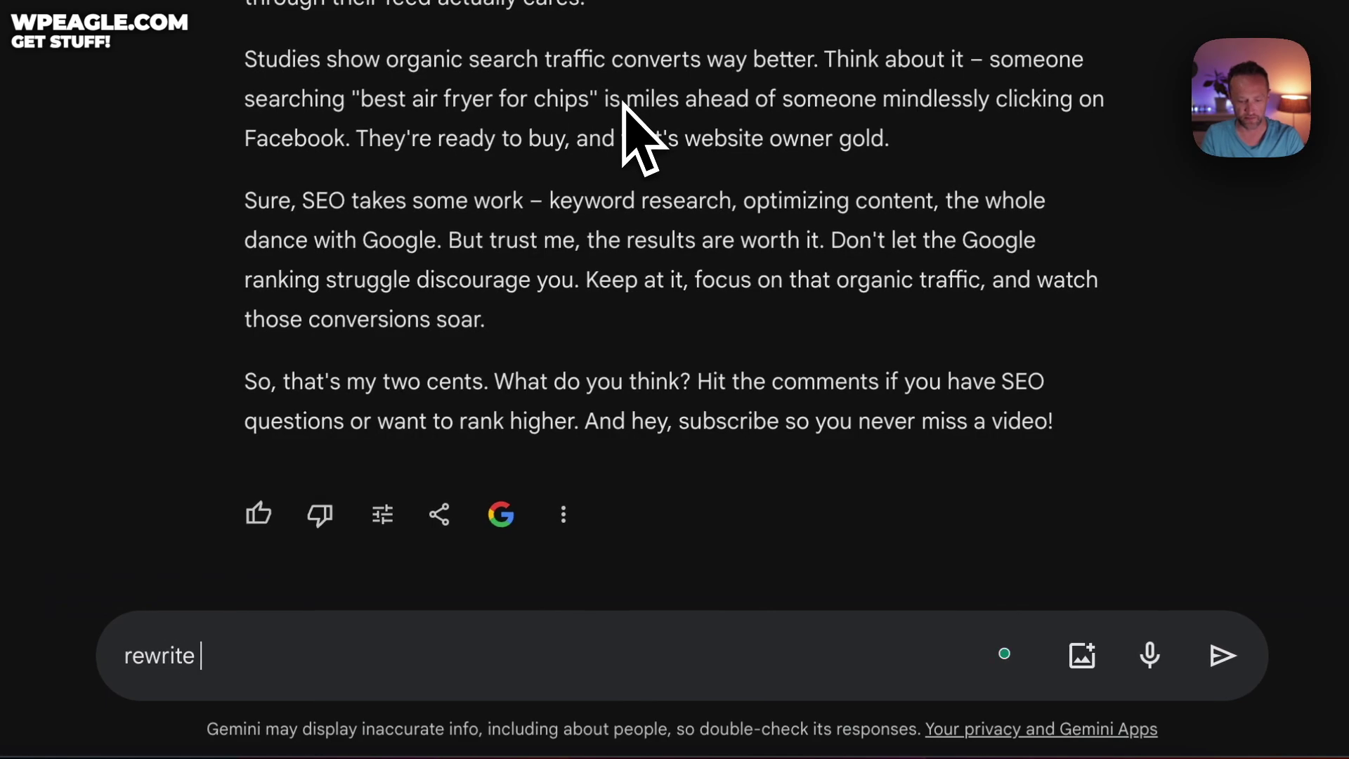
{"action": "type", "text": "closer to my stul"}
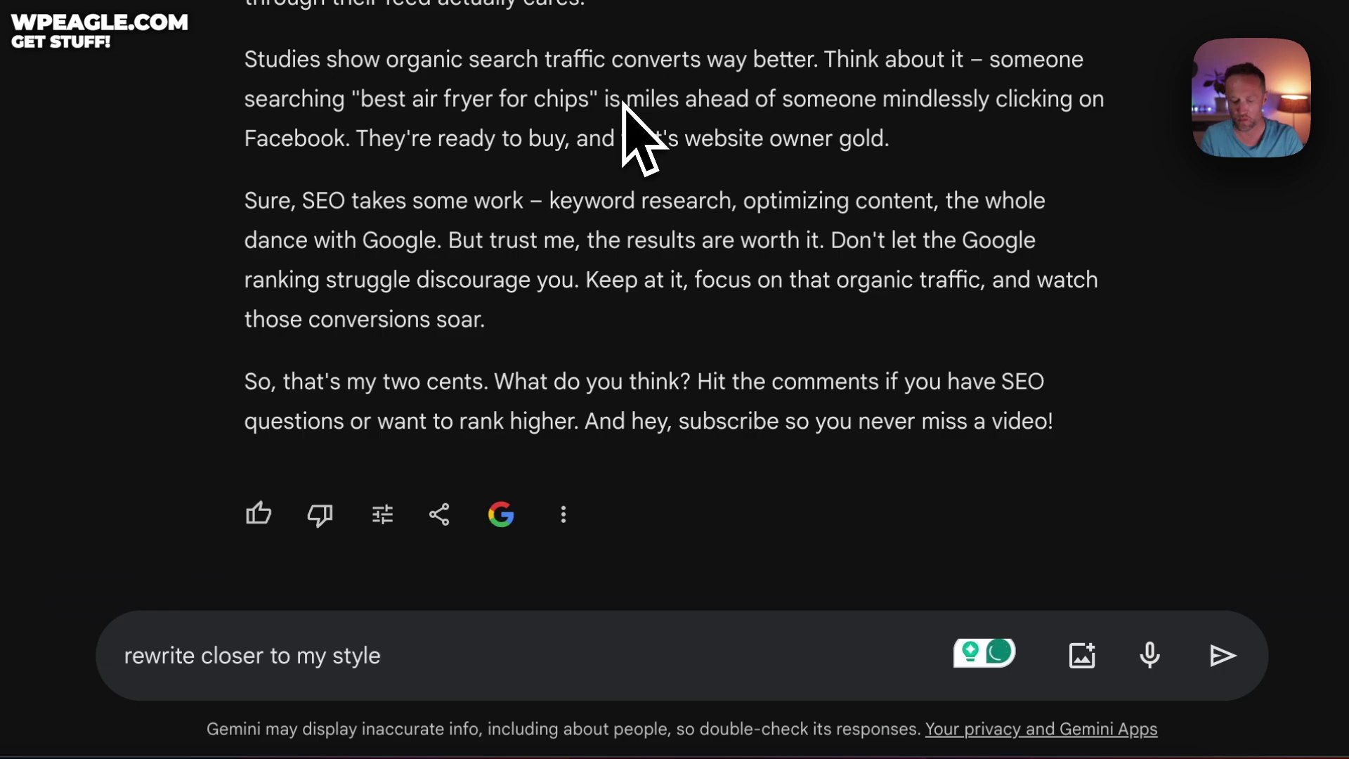
{"action": "type", "text": " with shorter "}
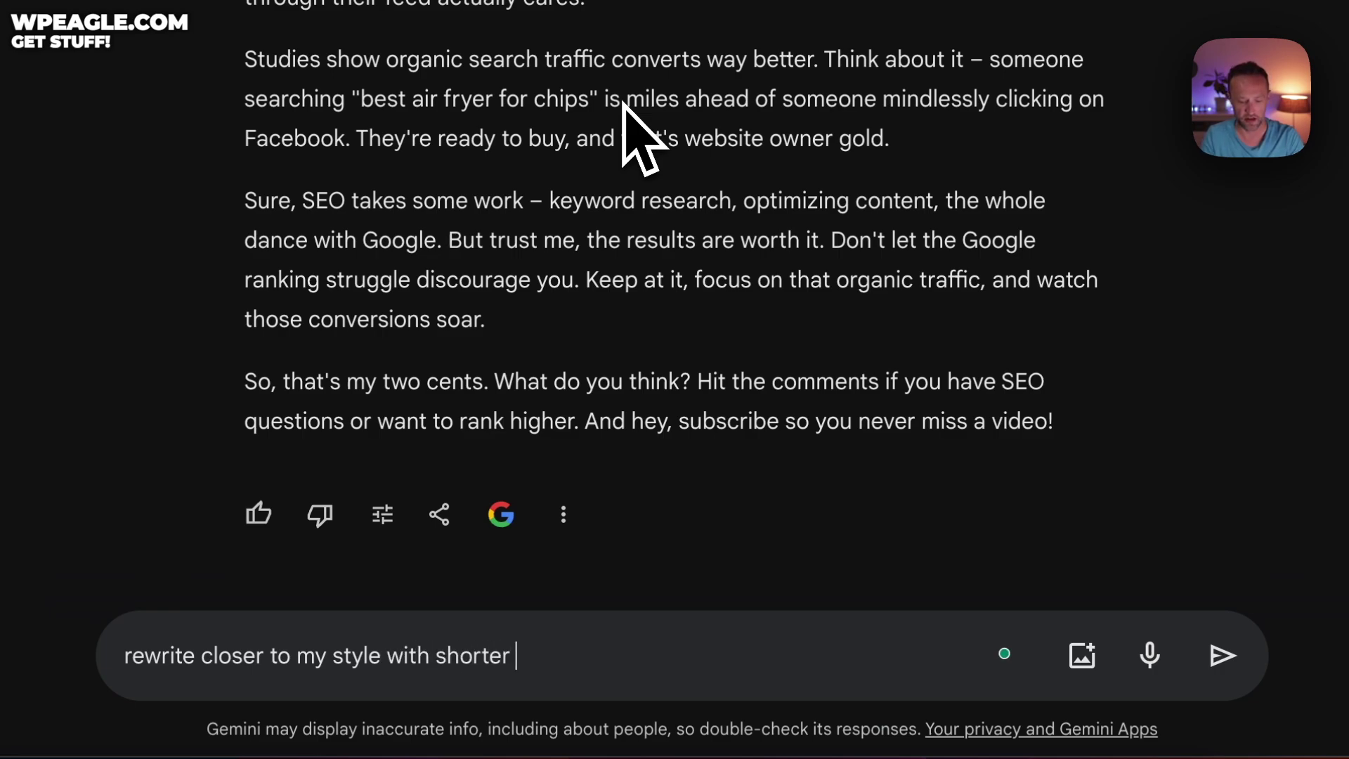
{"action": "type", "text": "paragraph"}
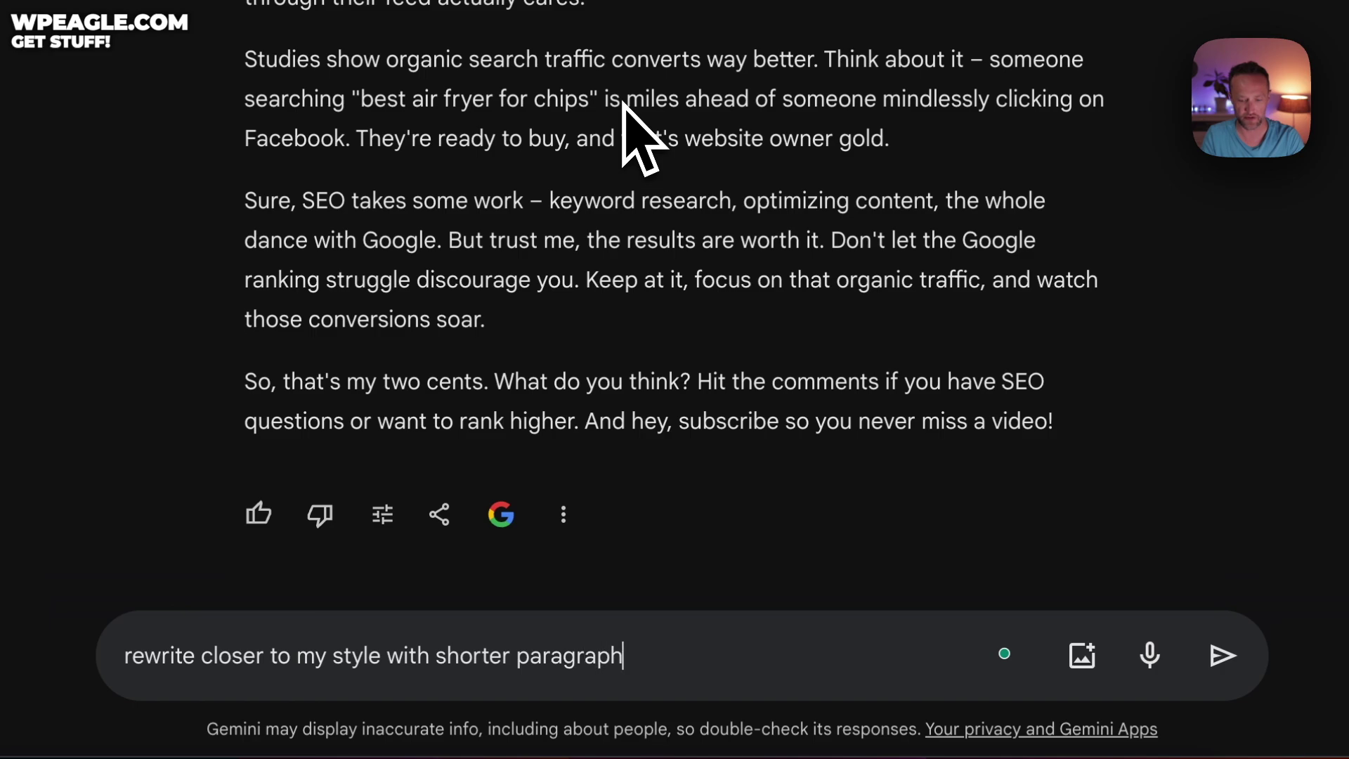
{"action": "type", "text": "s"}
{"action": "key", "text": "Return"}
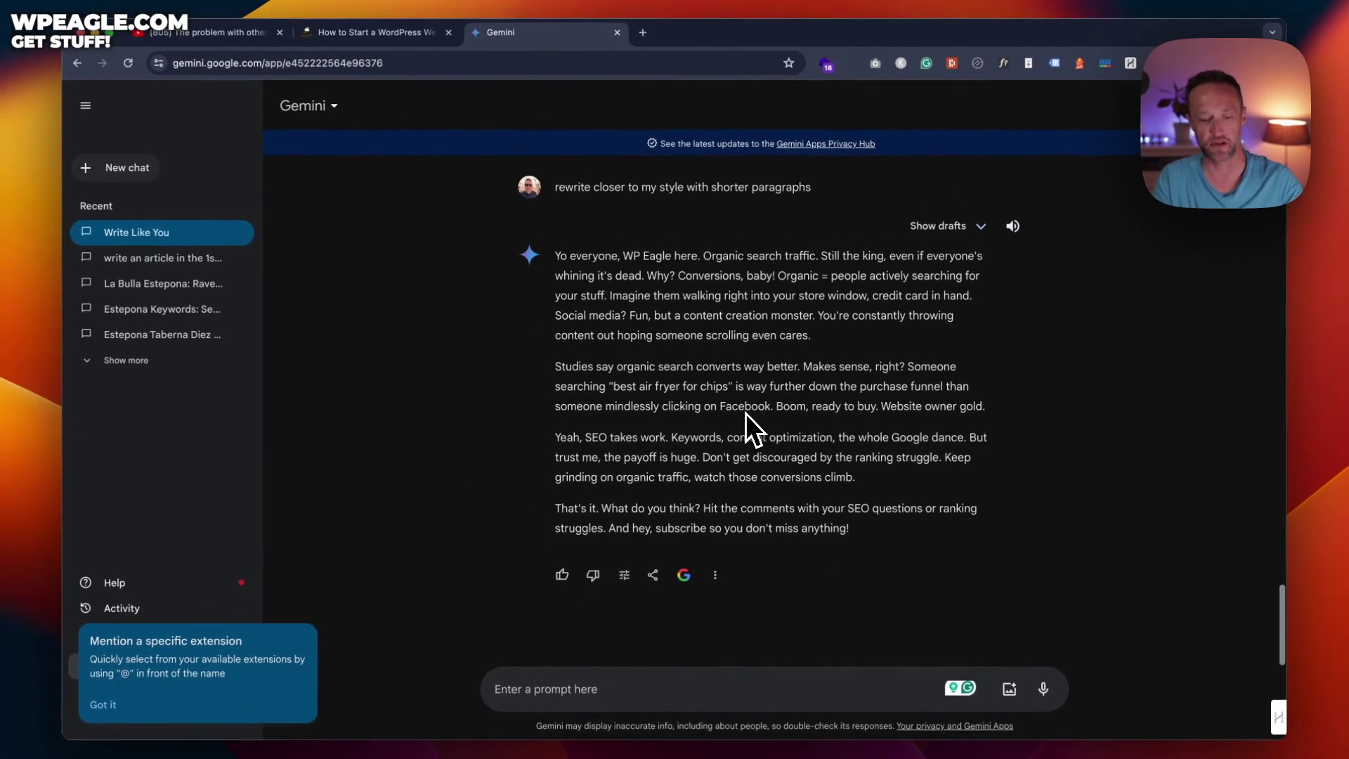
Send Gemini the follow-up "rewrite in the same style but make it longer" and read the resulting article.
{"action": "type", "text": "rewrite in"}
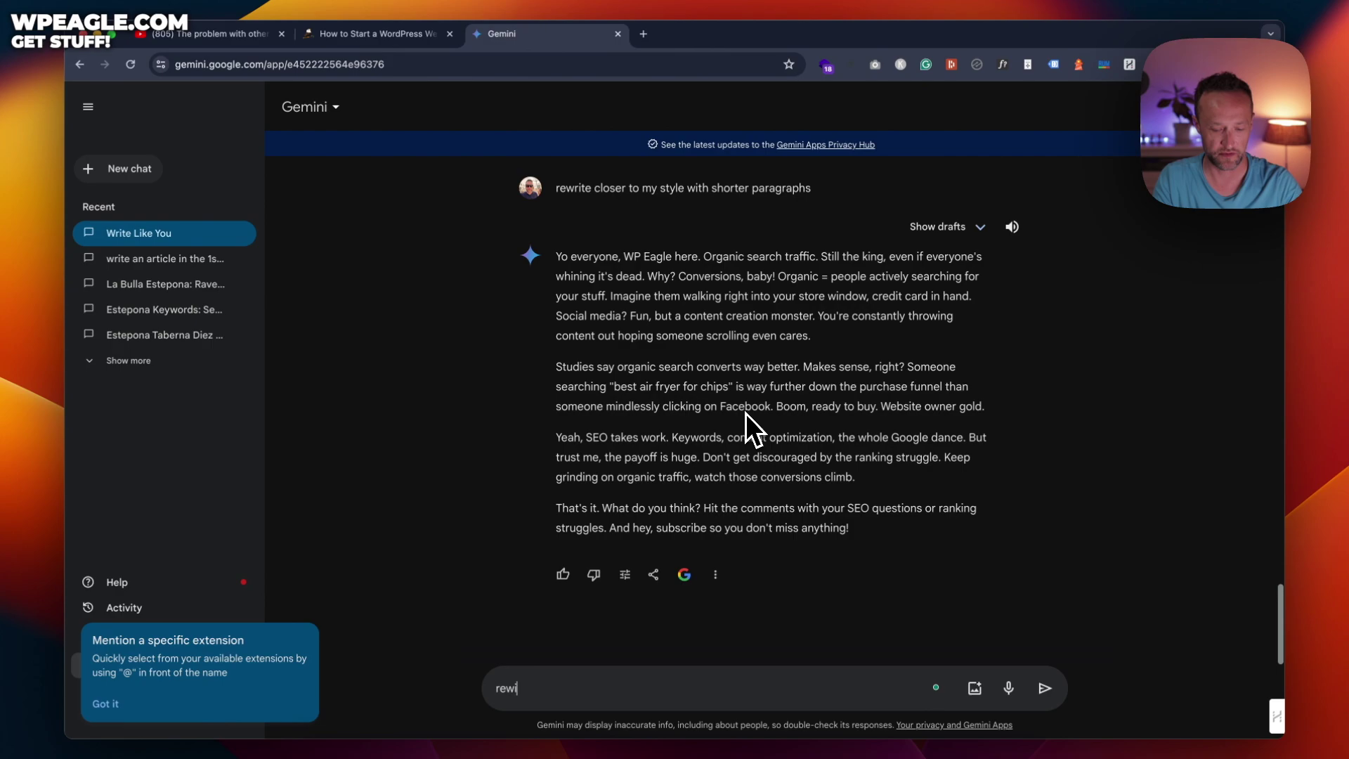
{"action": "type", "text": " the s"}
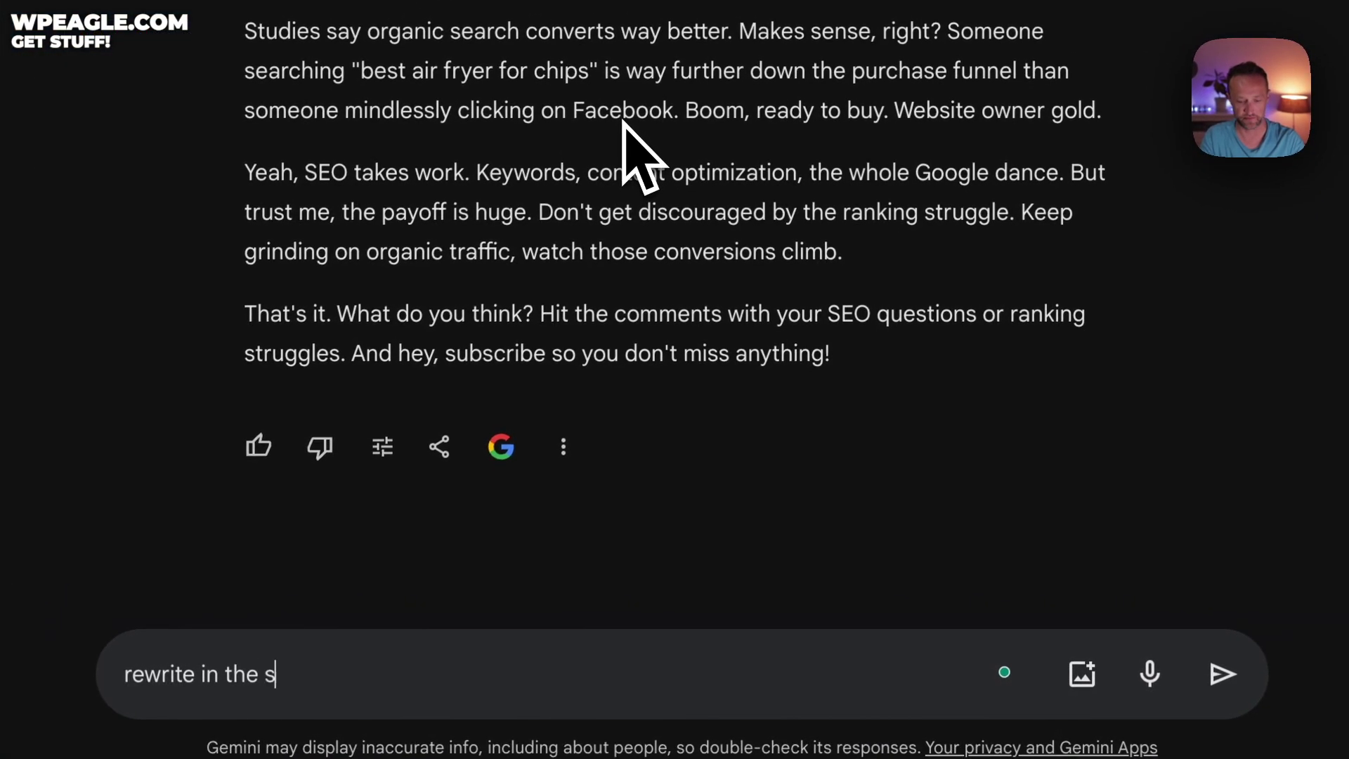
{"action": "type", "text": "ame style but make it longer"}
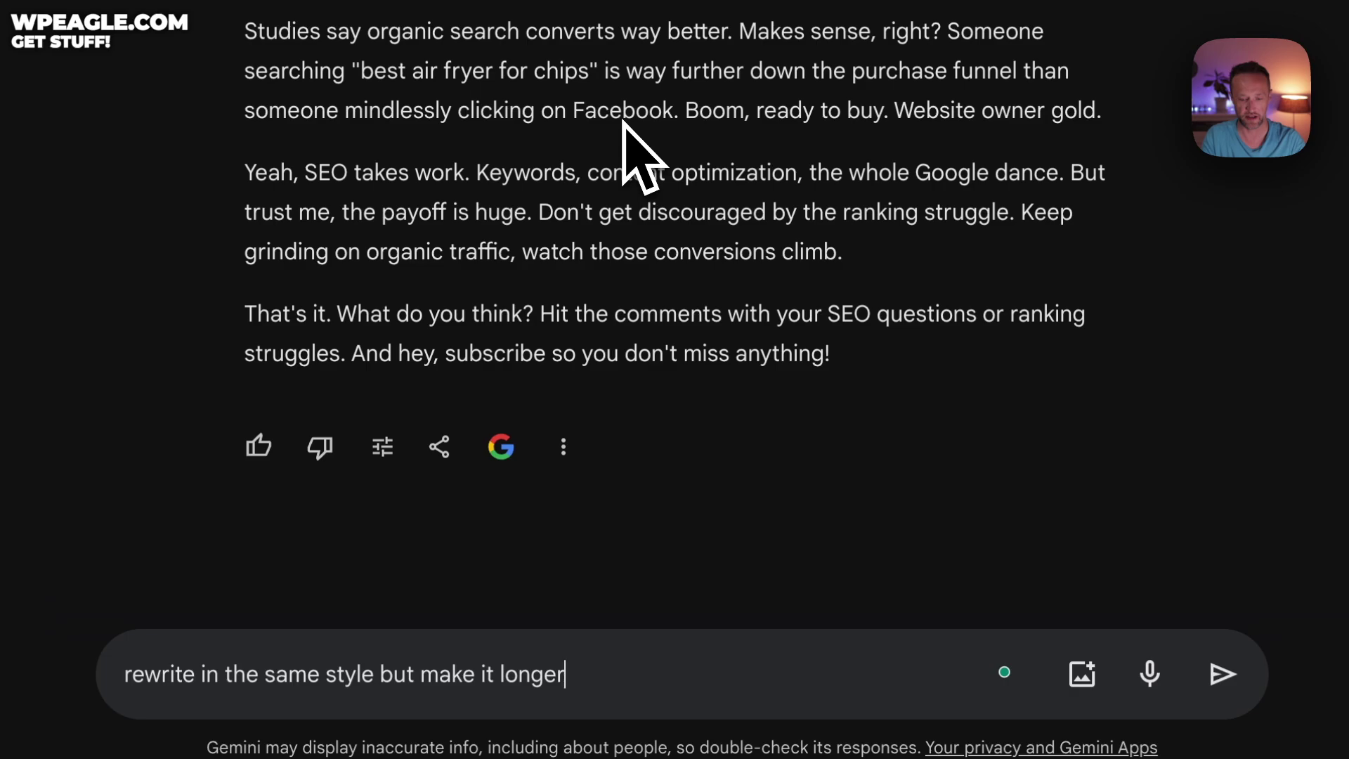
{"action": "key", "text": "Return"}
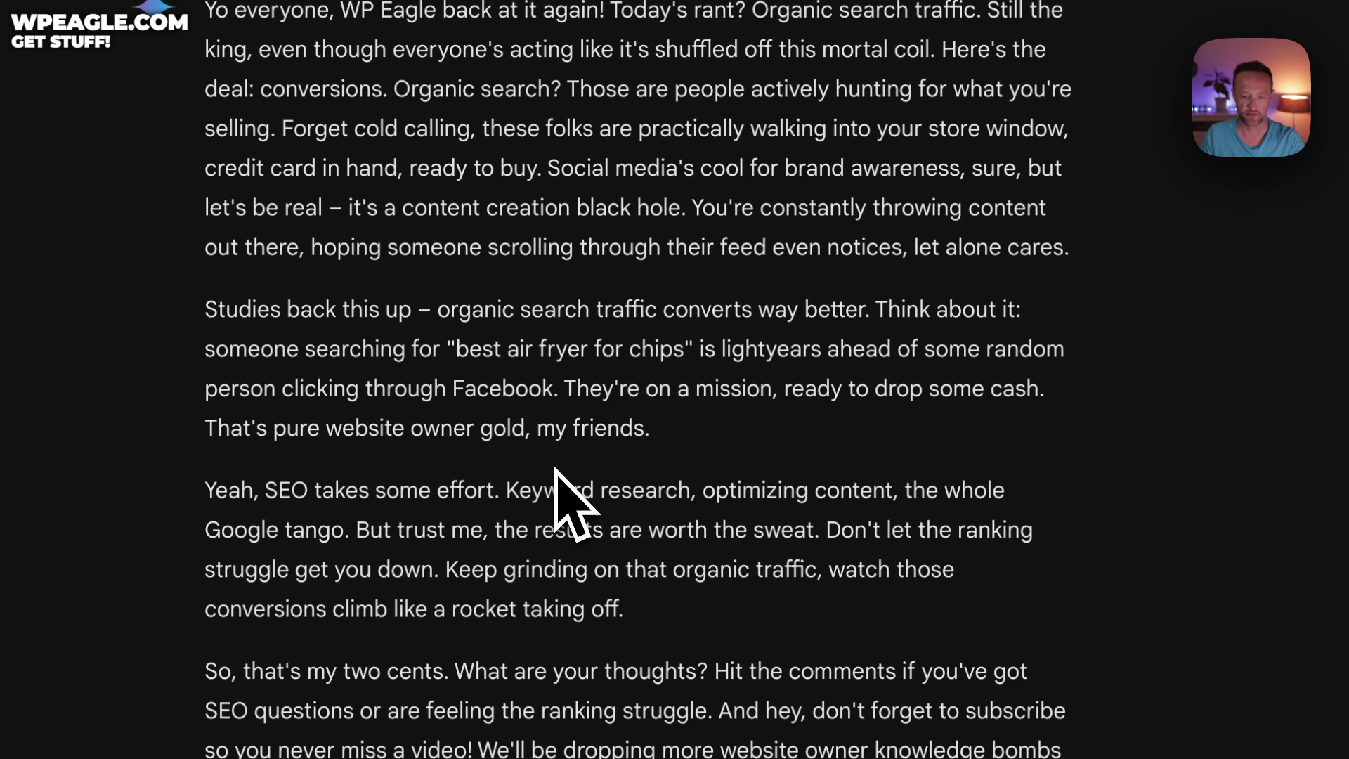
{"action": "scroll", "coordinate": [554, 467], "scroll_direction": "down", "scroll_amount": 2}
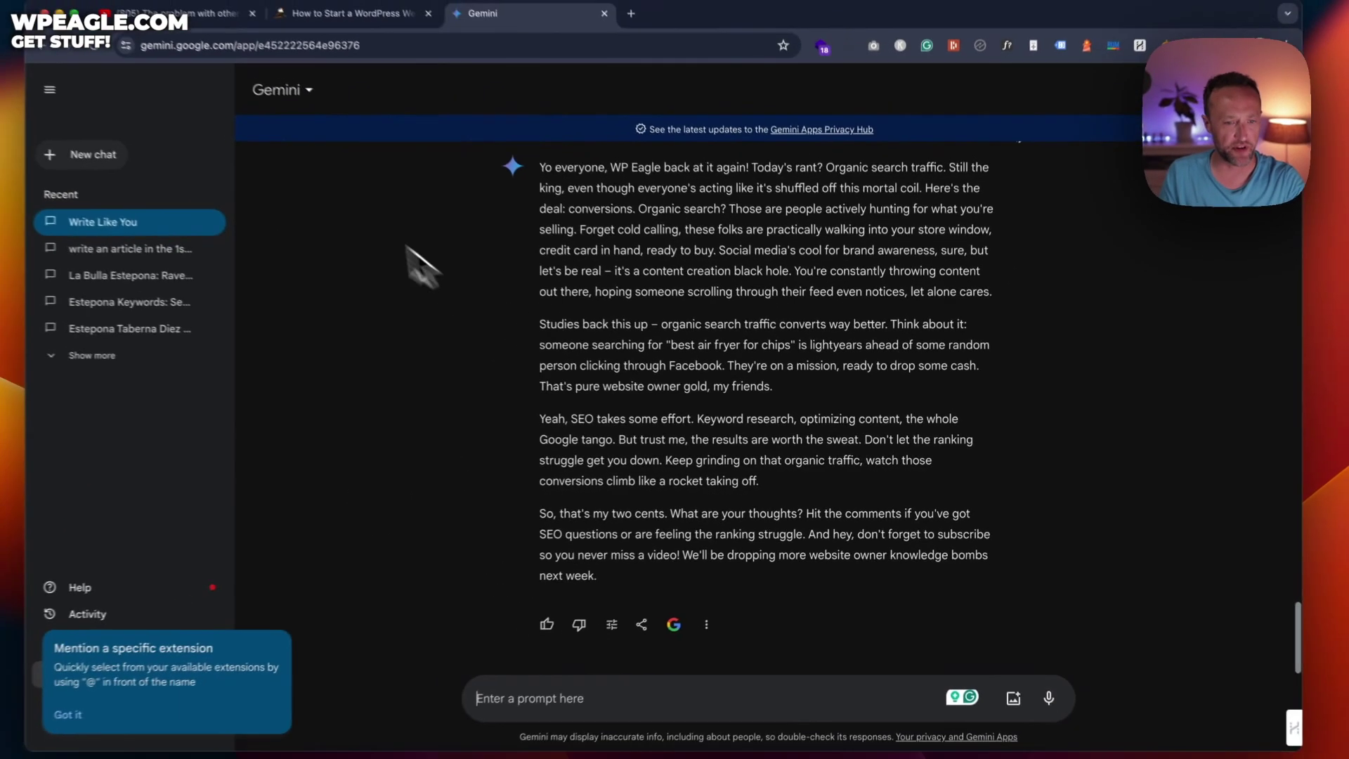
Go back to the WP Eagle channel's videos on YouTube, open "How to Add Google Reviews to WordPress 2024" and pause it.
{"action": "left_click", "coordinate": [235, 23]}
{"action": "key", "text": "Right"}
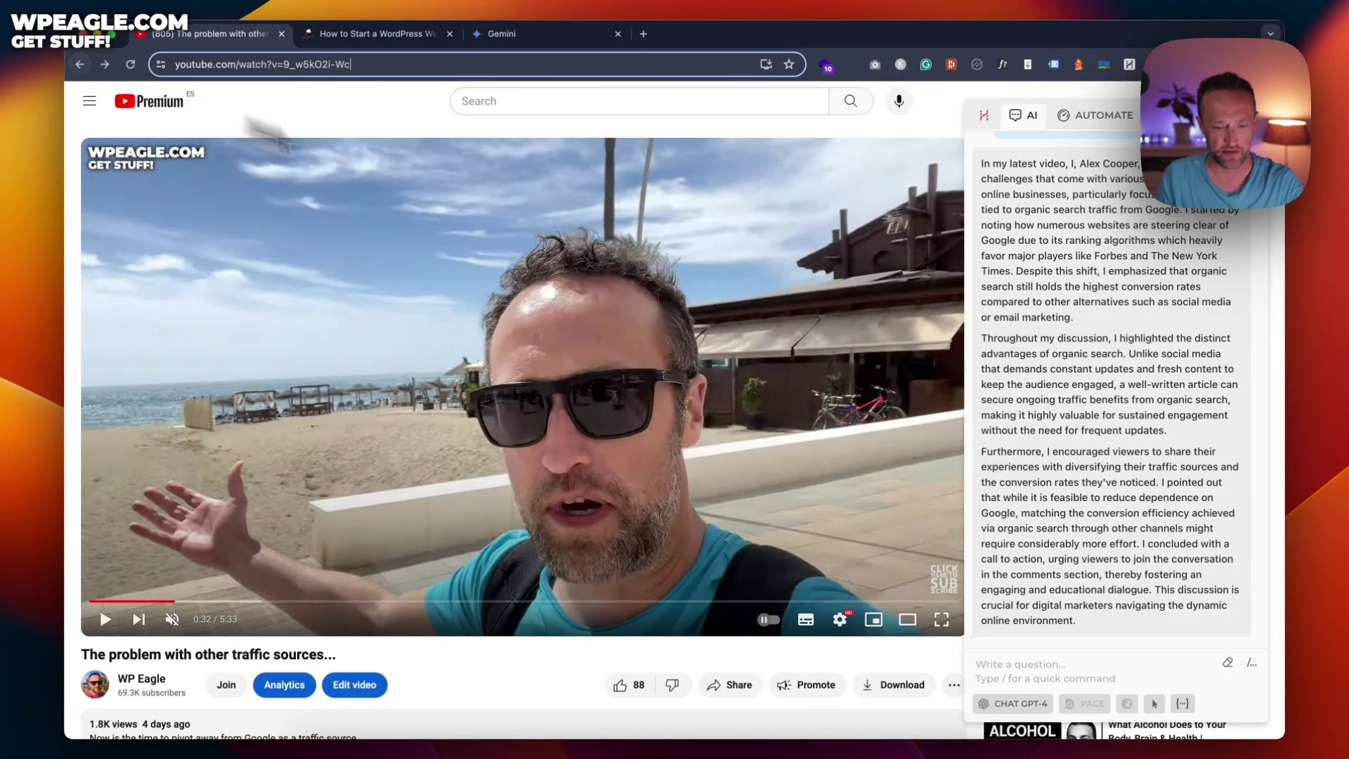
{"action": "left_click", "coordinate": [81, 64]}
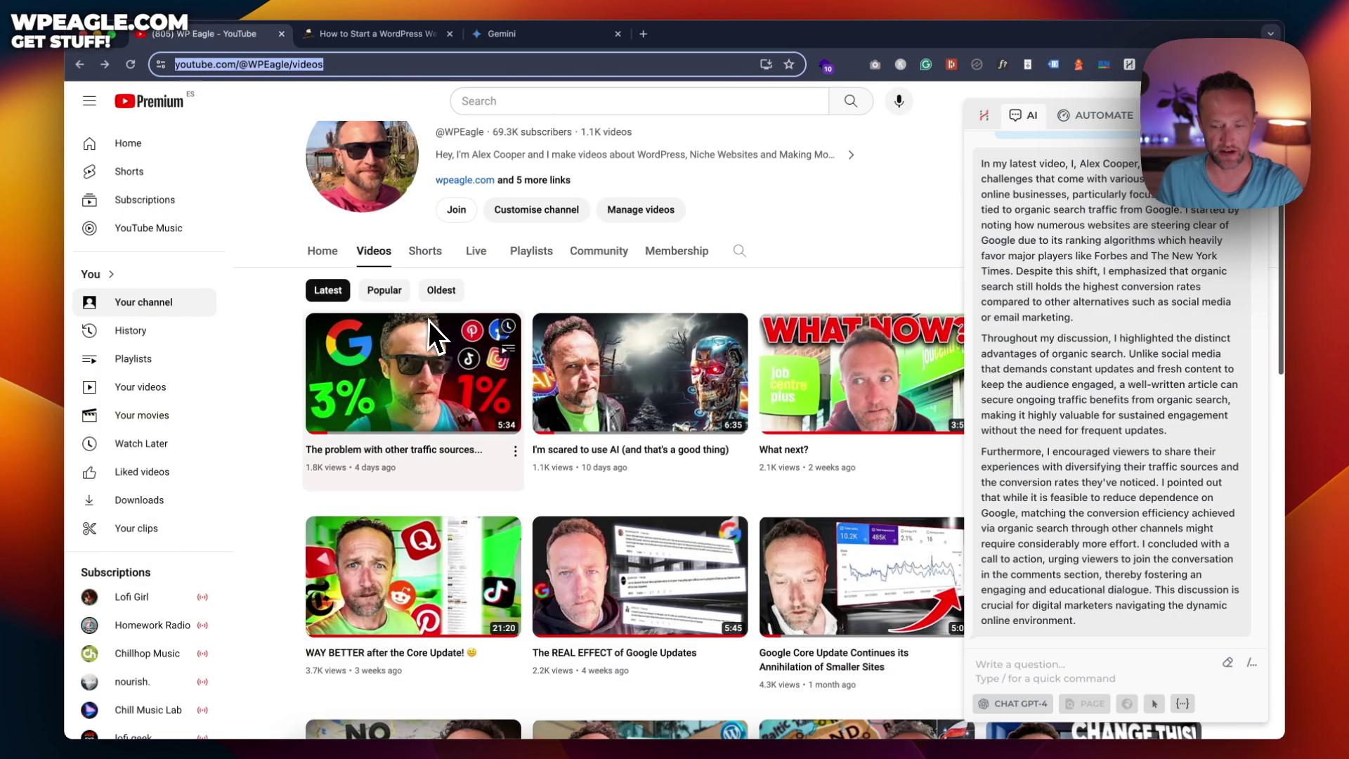
{"action": "scroll", "coordinate": [428, 320], "scroll_direction": "down", "scroll_amount": 4}
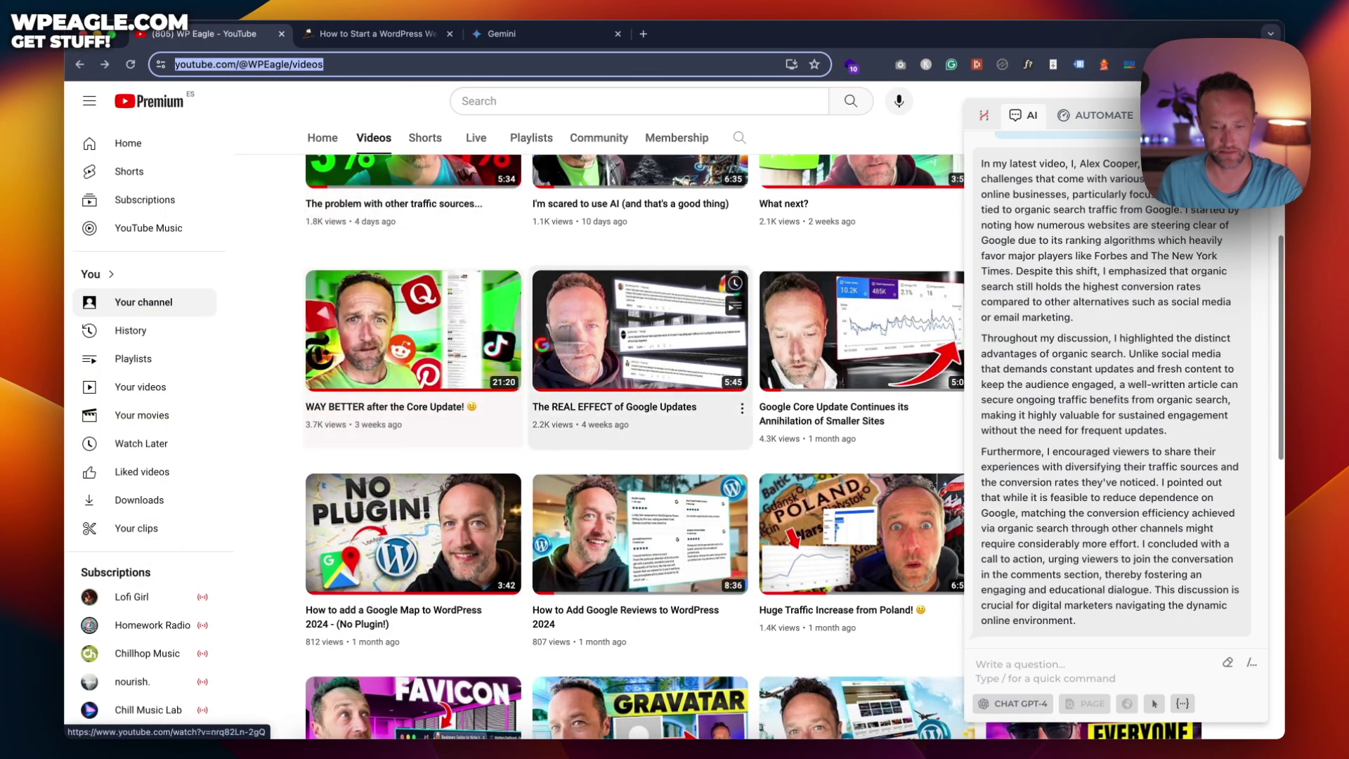
{"action": "scroll", "coordinate": [841, 305], "scroll_direction": "down", "scroll_amount": 3}
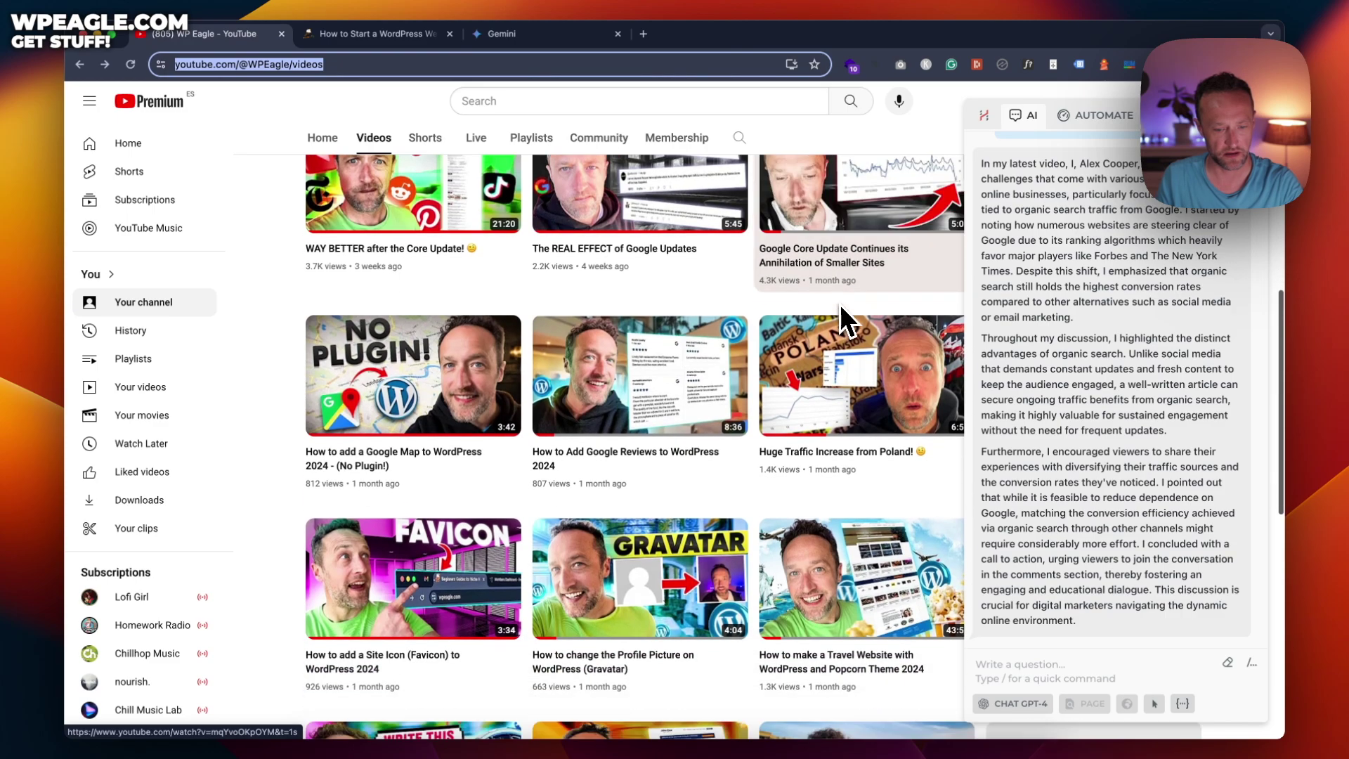
{"action": "scroll", "coordinate": [841, 316], "scroll_direction": "down", "scroll_amount": 1}
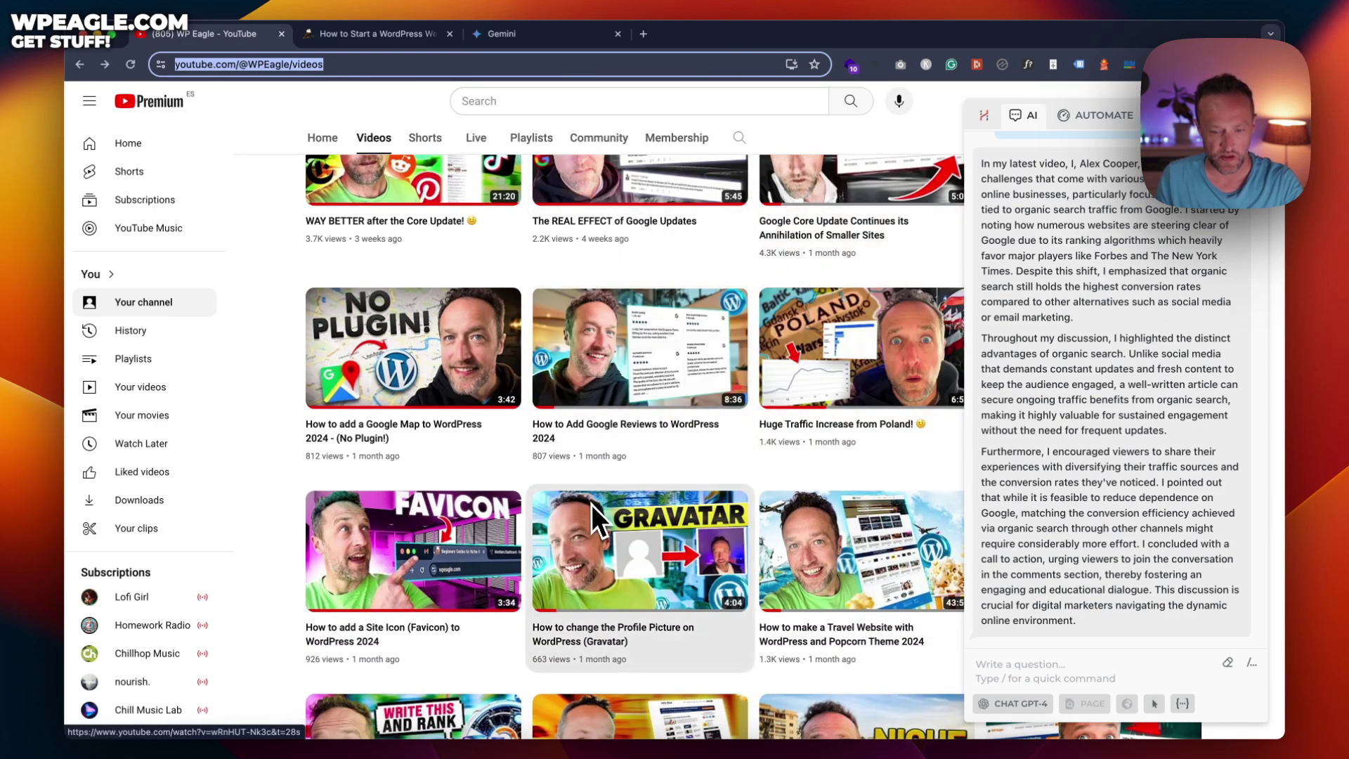
{"action": "left_click", "coordinate": [589, 344]}
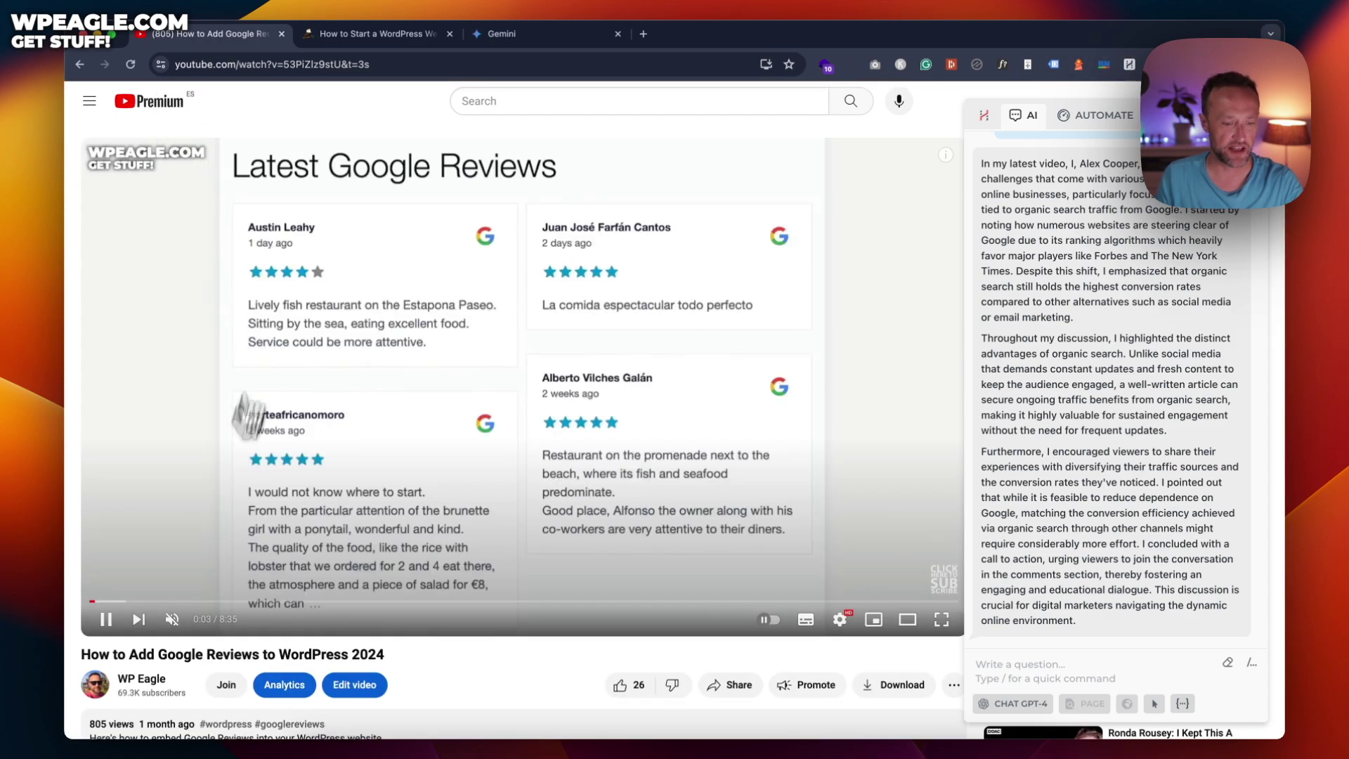
{"action": "left_click", "coordinate": [106, 618]}
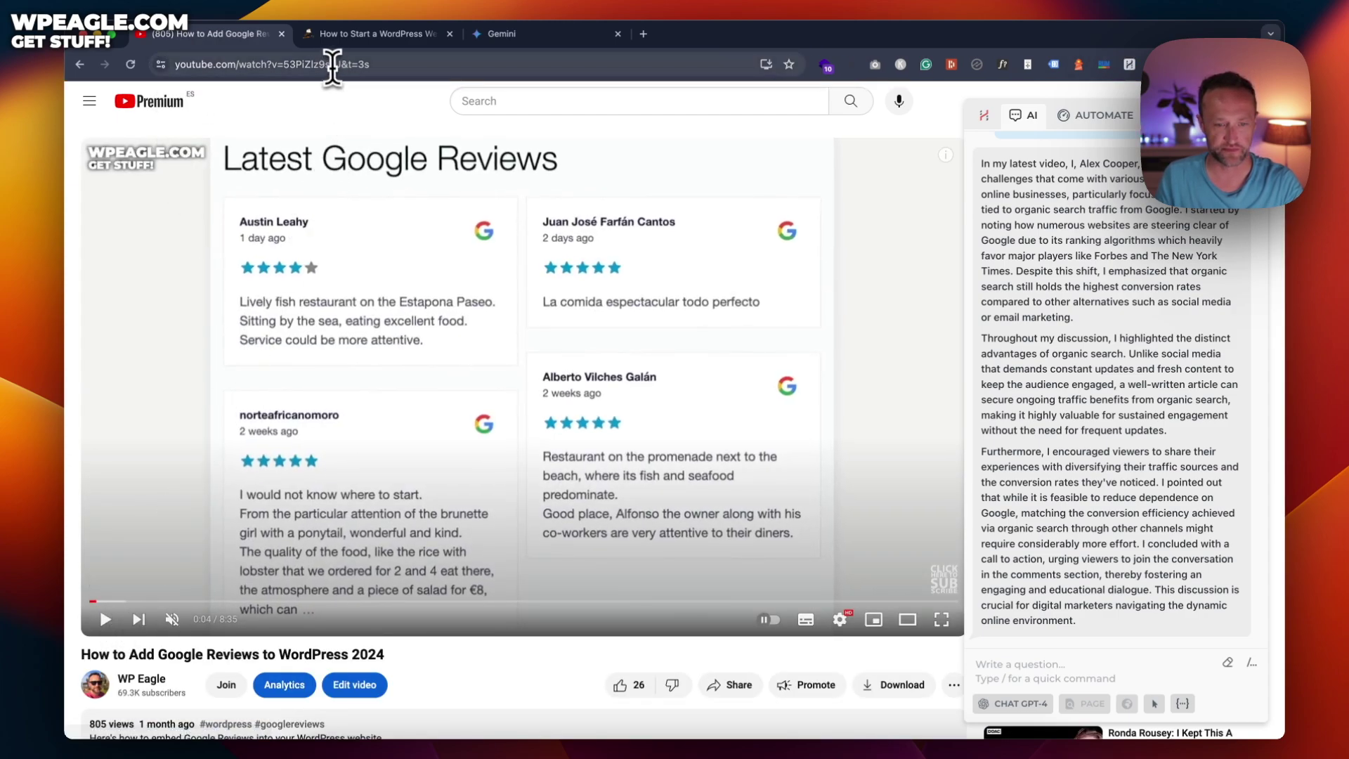
Copy the video's URL without the timestamp and draft the Gemini prompt "thanks now create an article on this video, which is a tutorial".
{"action": "left_click_drag", "start_coordinate": [331, 64], "coordinate": [169, 67]}
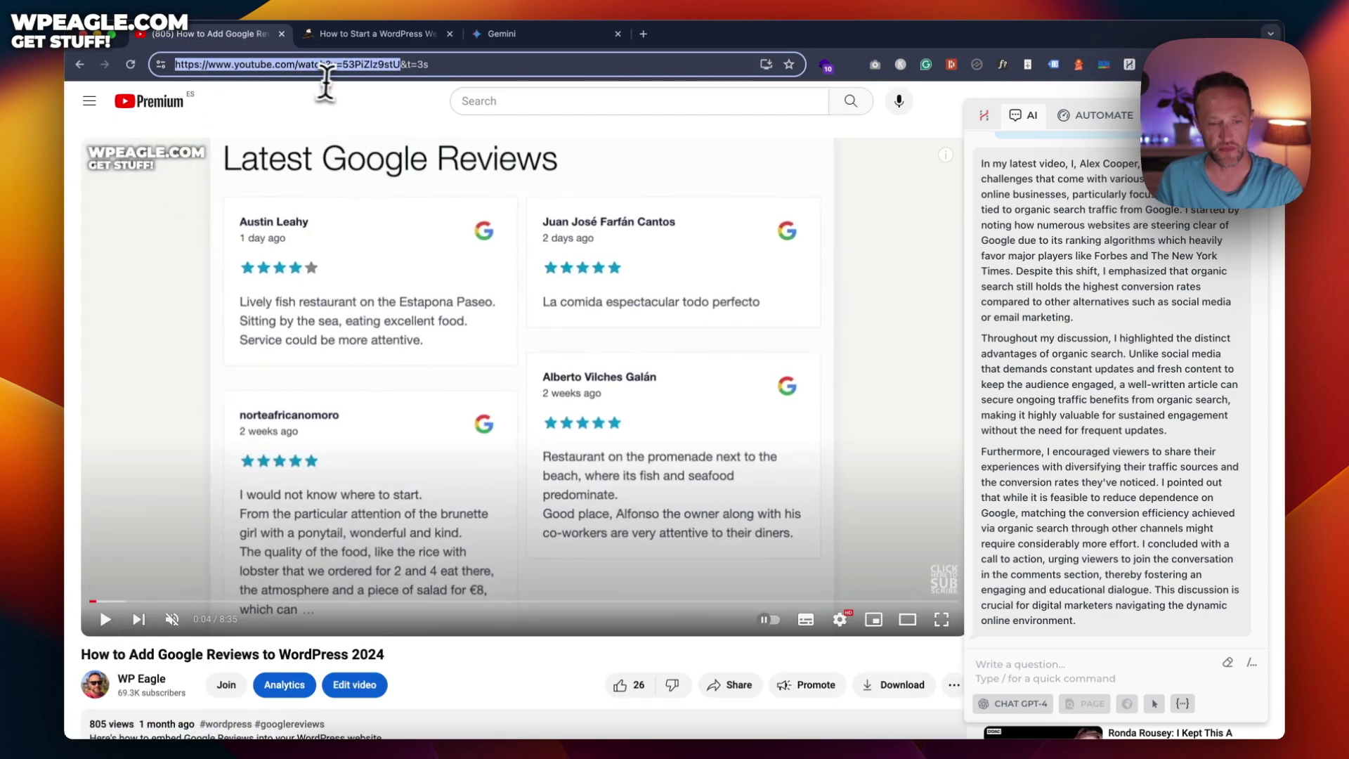
{"action": "left_click", "coordinate": [506, 34]}
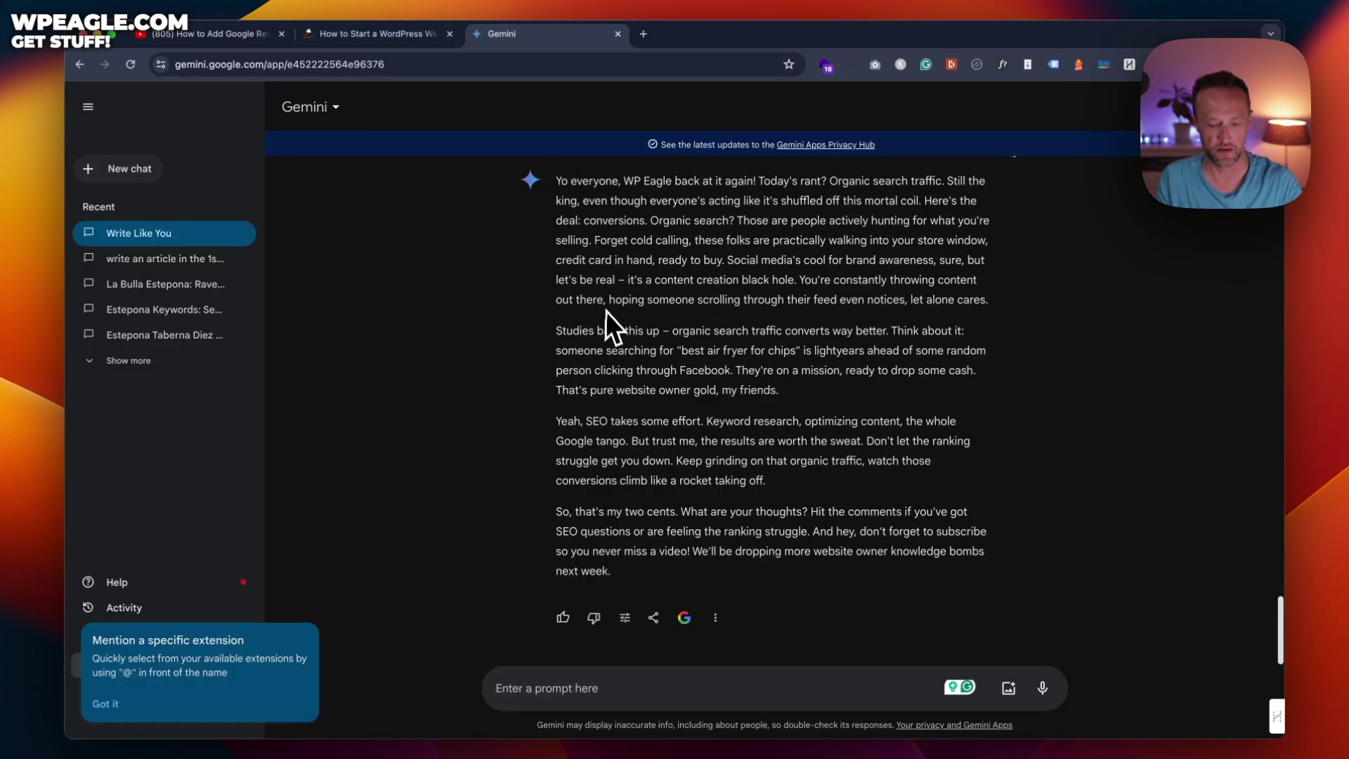
{"action": "type", "text": "thanks no"}
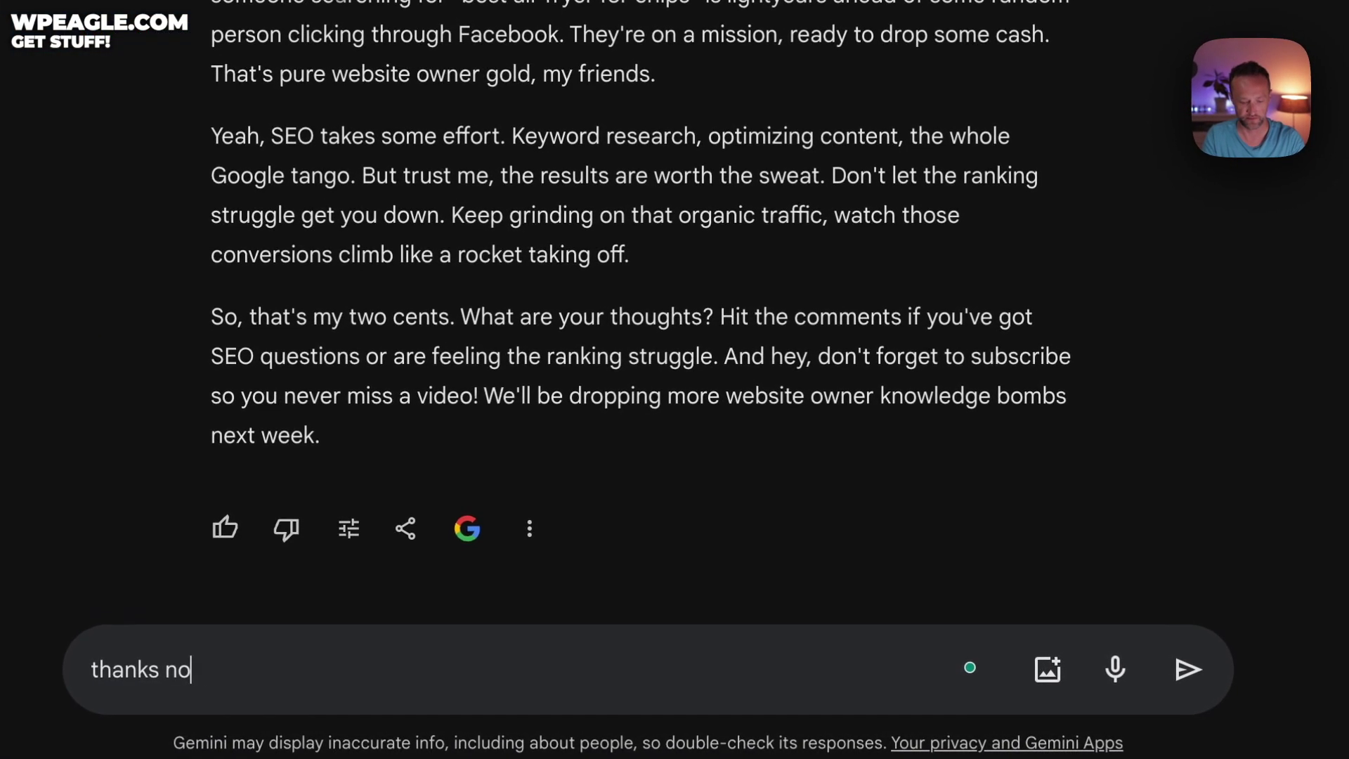
{"action": "type", "text": "w create an "}
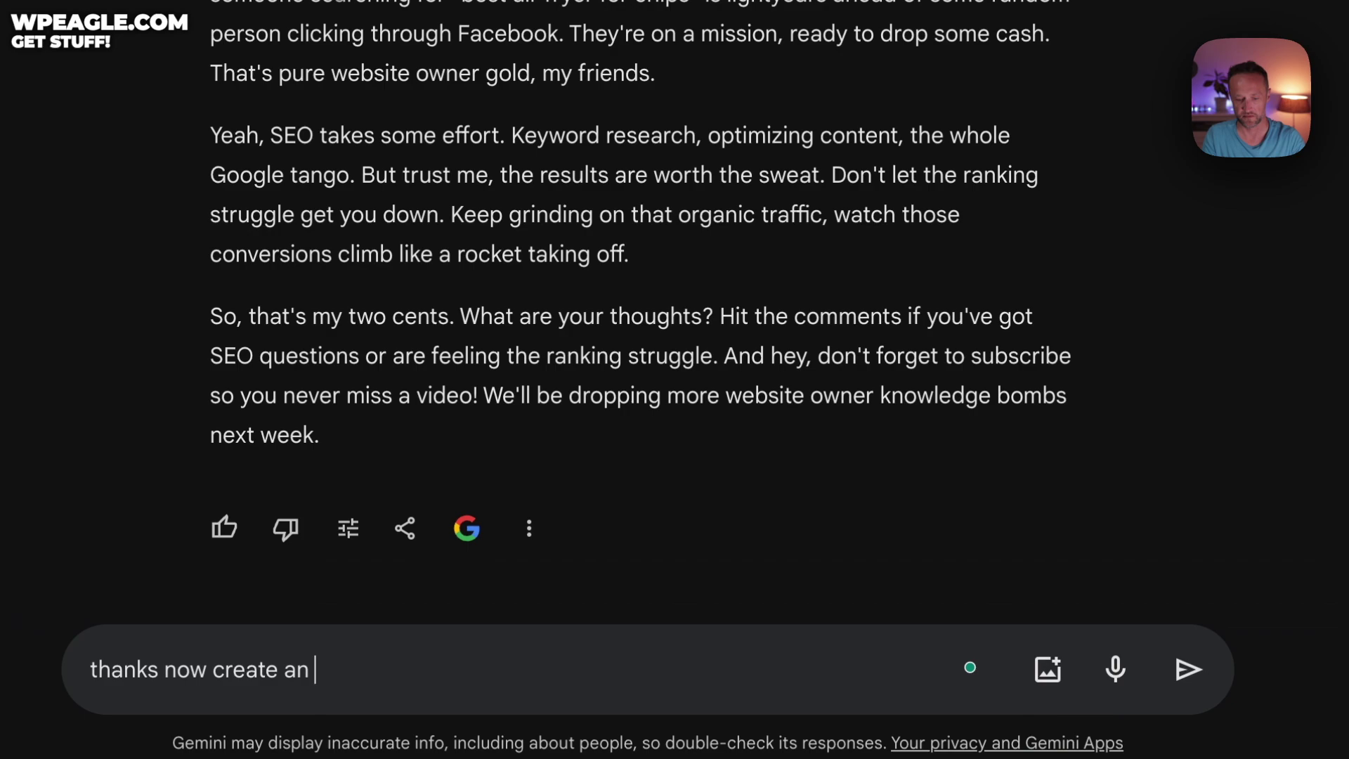
{"action": "type", "text": "article on this"}
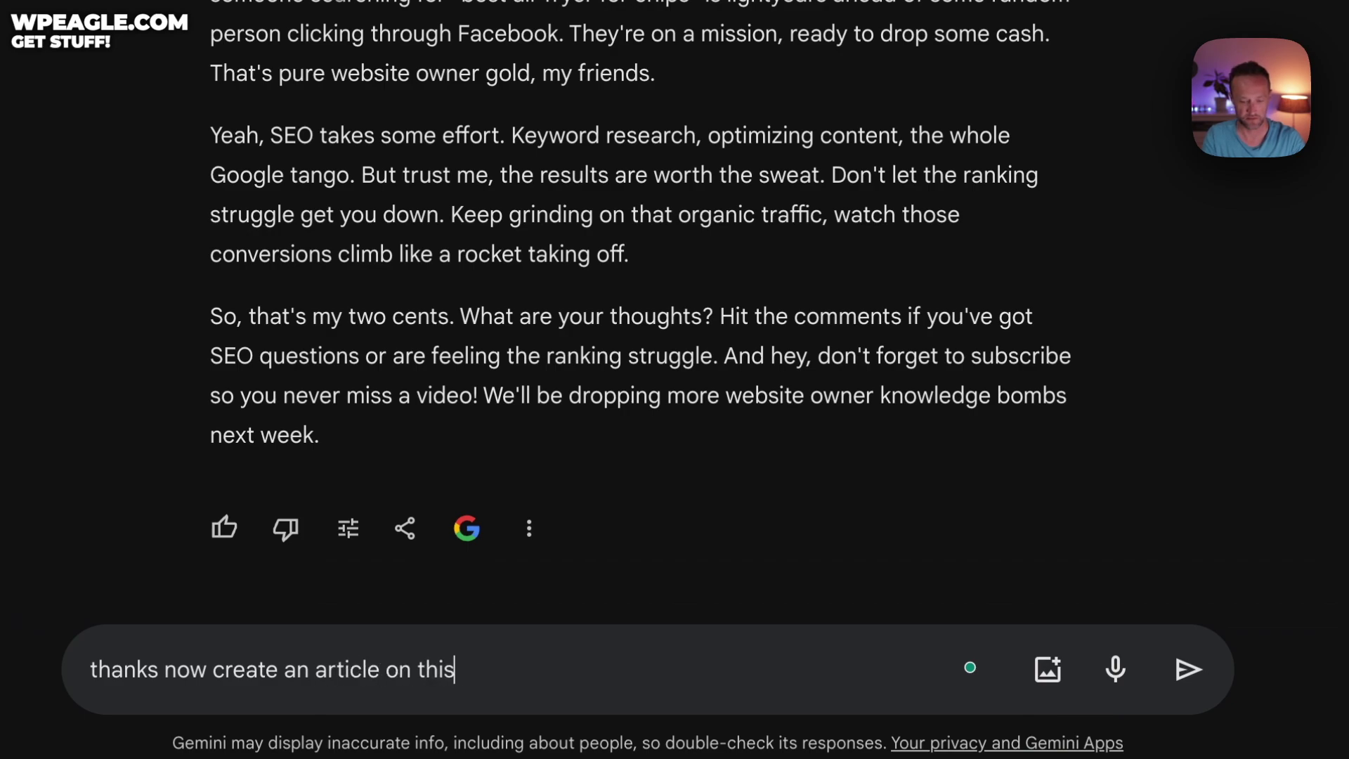
{"action": "type", "text": " video."}
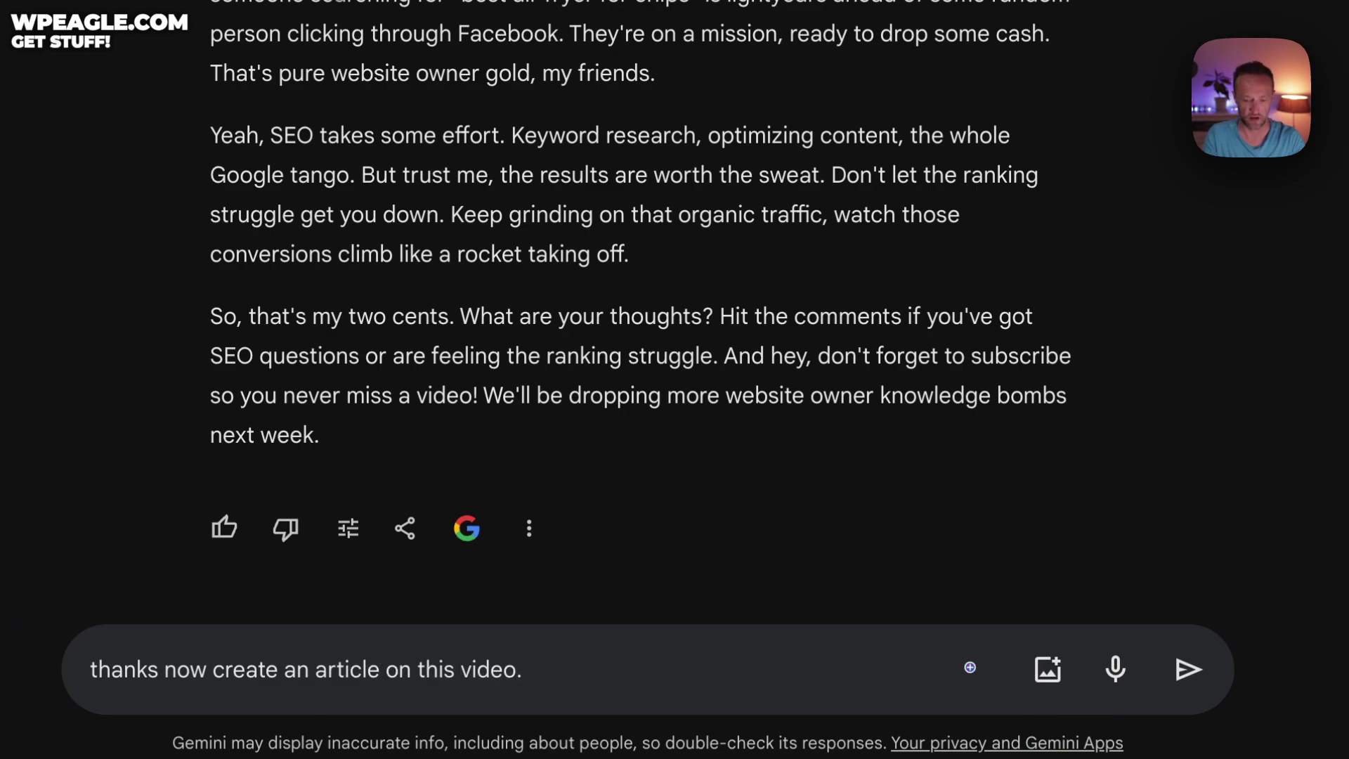
{"action": "key", "text": "BackSpace"}
{"action": "type", "text": ", which is a how-"}
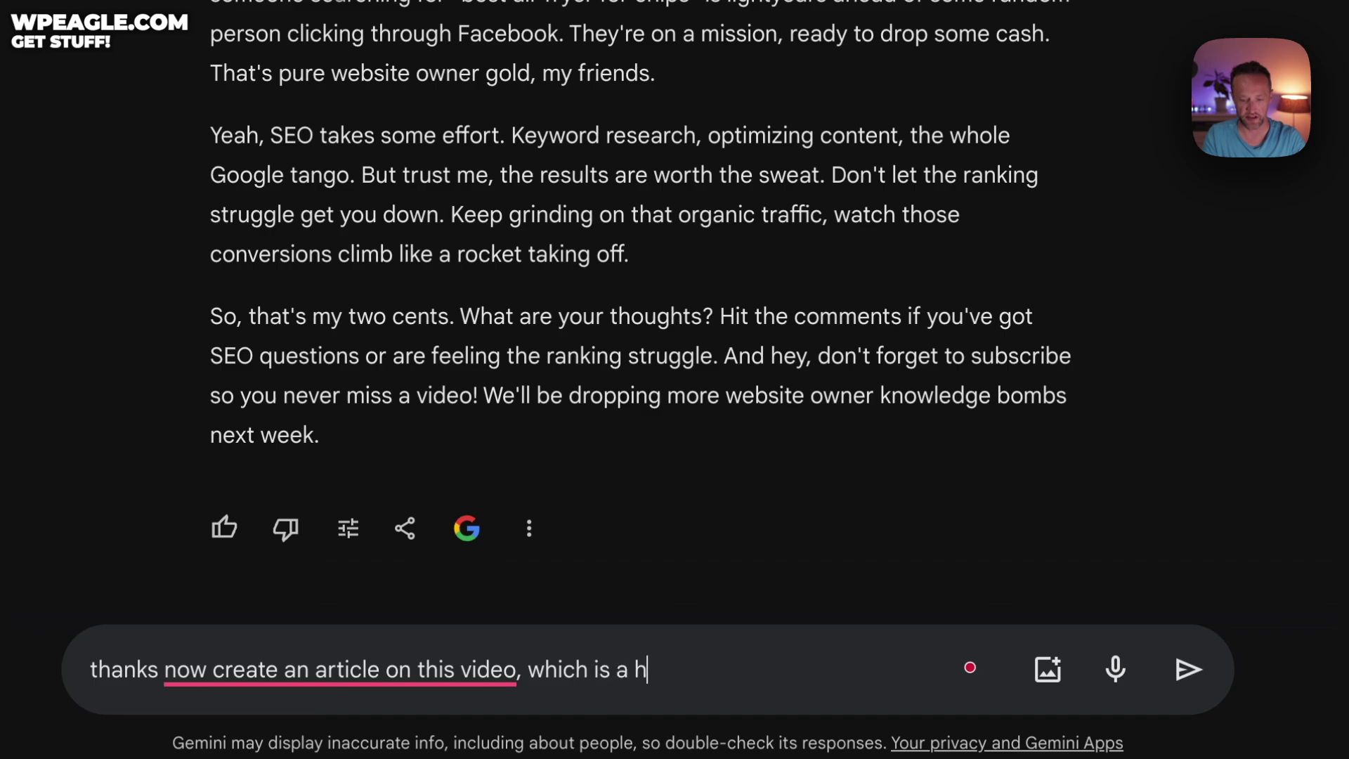
{"action": "key", "text": "BackSpace"}
{"action": "key", "text": "BackSpace"}
{"action": "type", "text": "tutorial"}
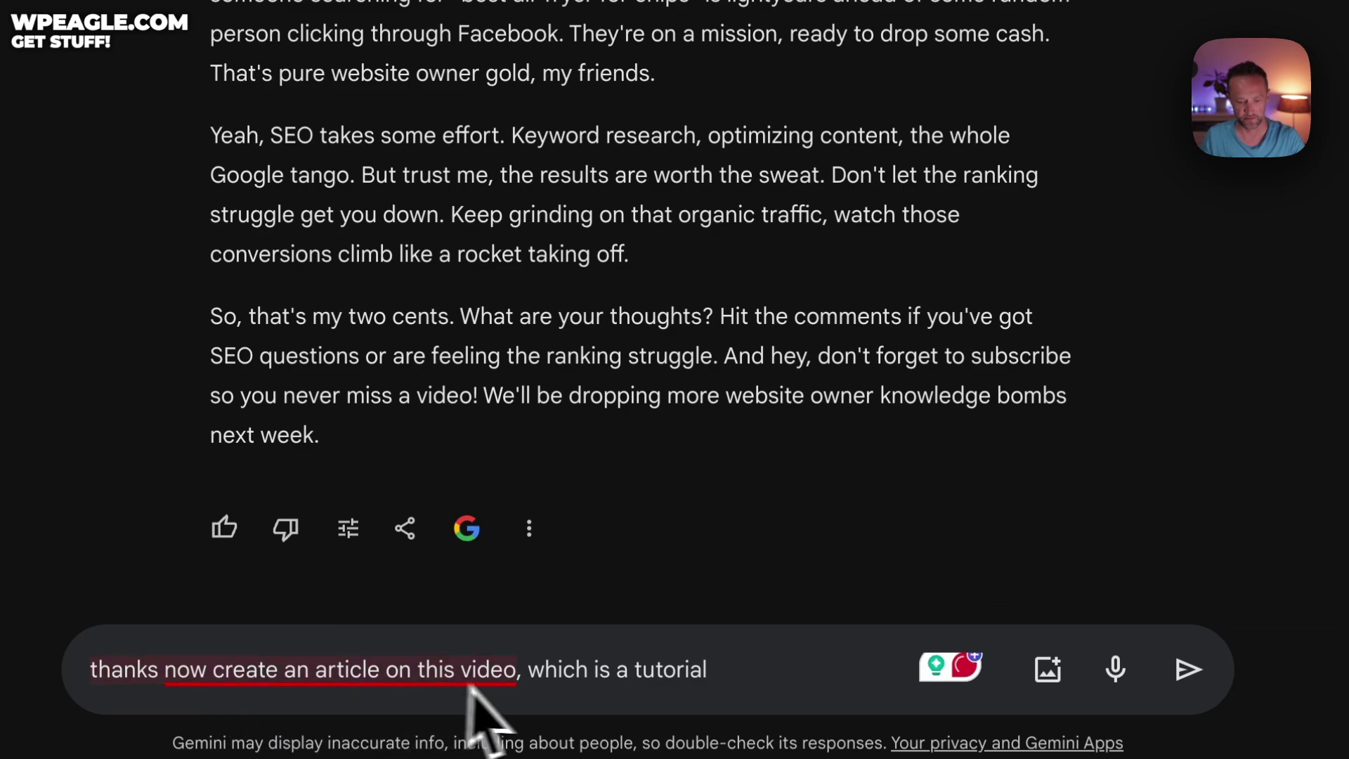
Append the copied video URL to the drafted prompt, submit it and look through the generated tutorial article.
{"action": "key", "text": "ctrl+v"}
{"action": "key", "text": "Return"}
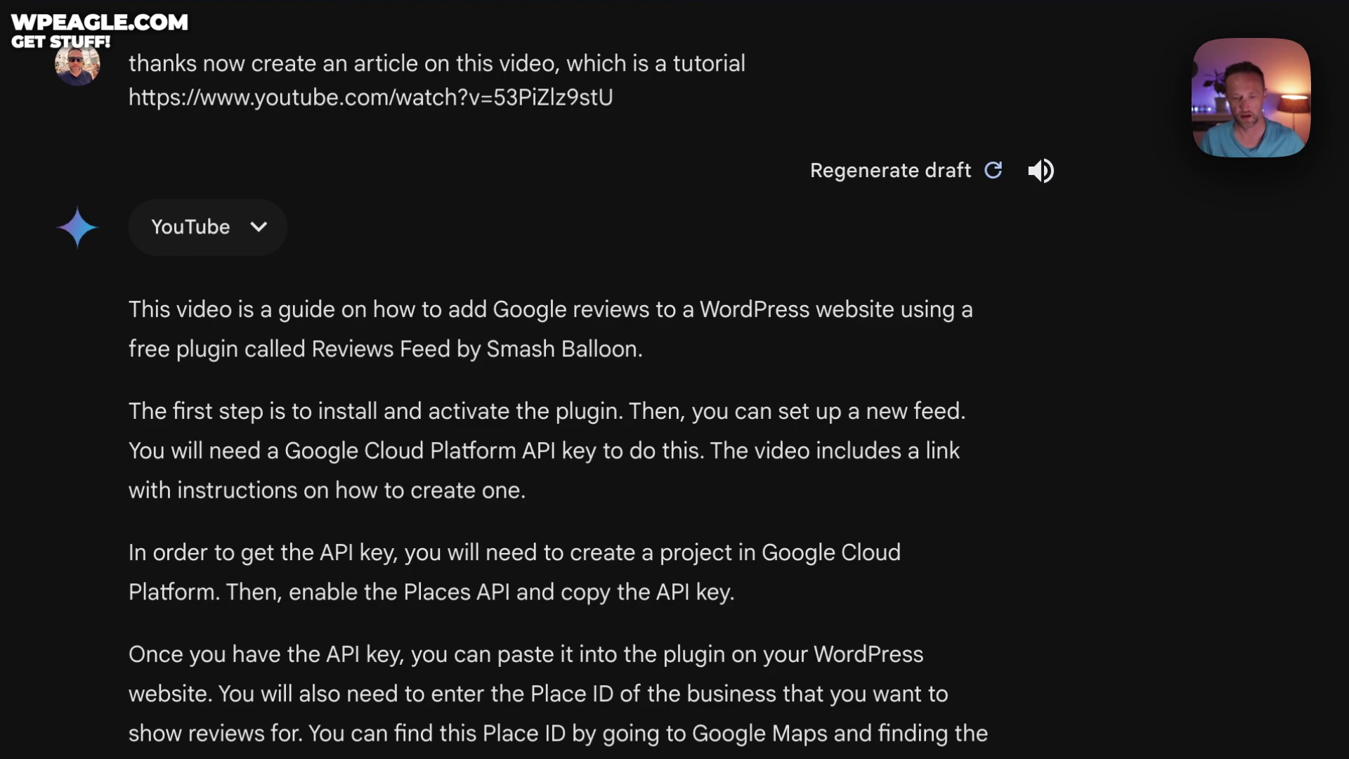
{"action": "scroll", "coordinate": [692, 738], "scroll_direction": "down", "scroll_amount": 12}
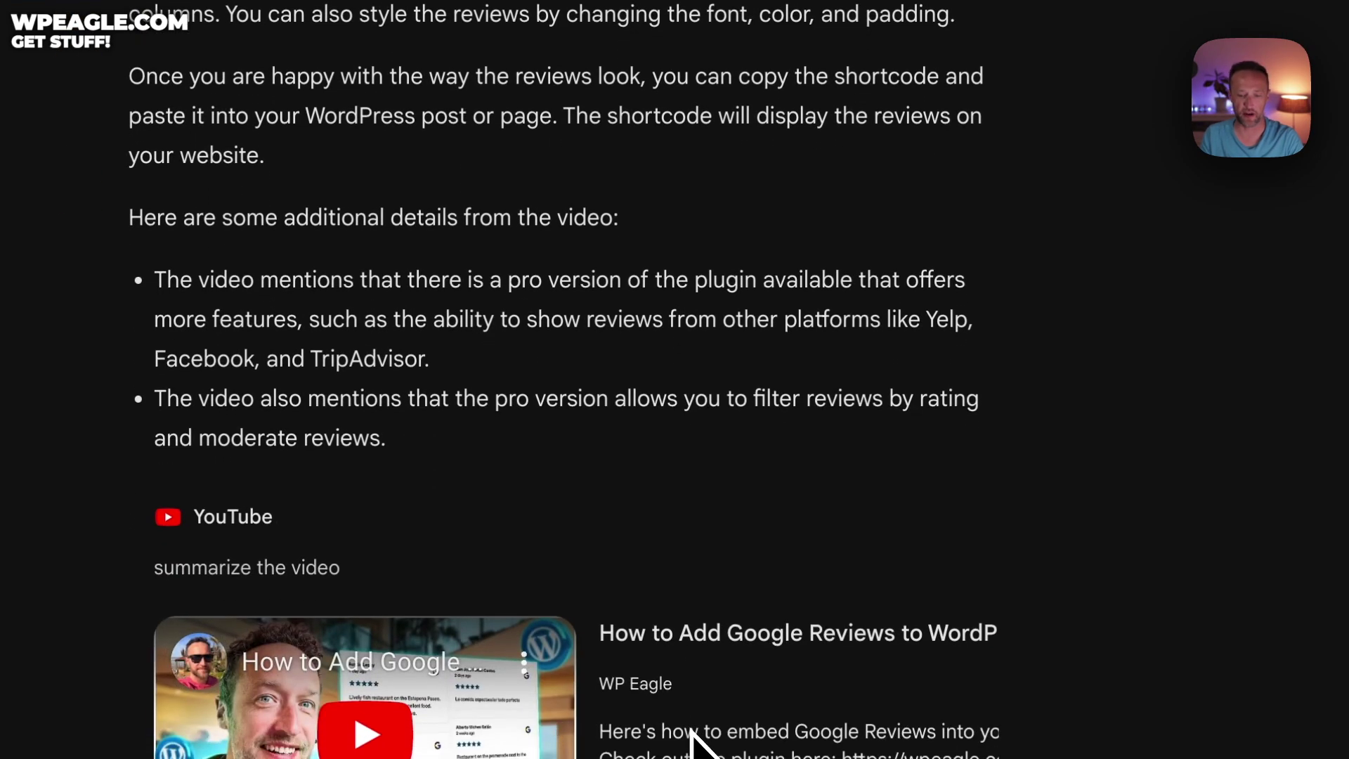
Send Gemini the follow-up "rewrite it in the first person in my style" for the tutorial article.
{"action": "scroll", "coordinate": [692, 737], "scroll_direction": "down", "scroll_amount": 4}
{"action": "type", "text": "rewrite it in t"}
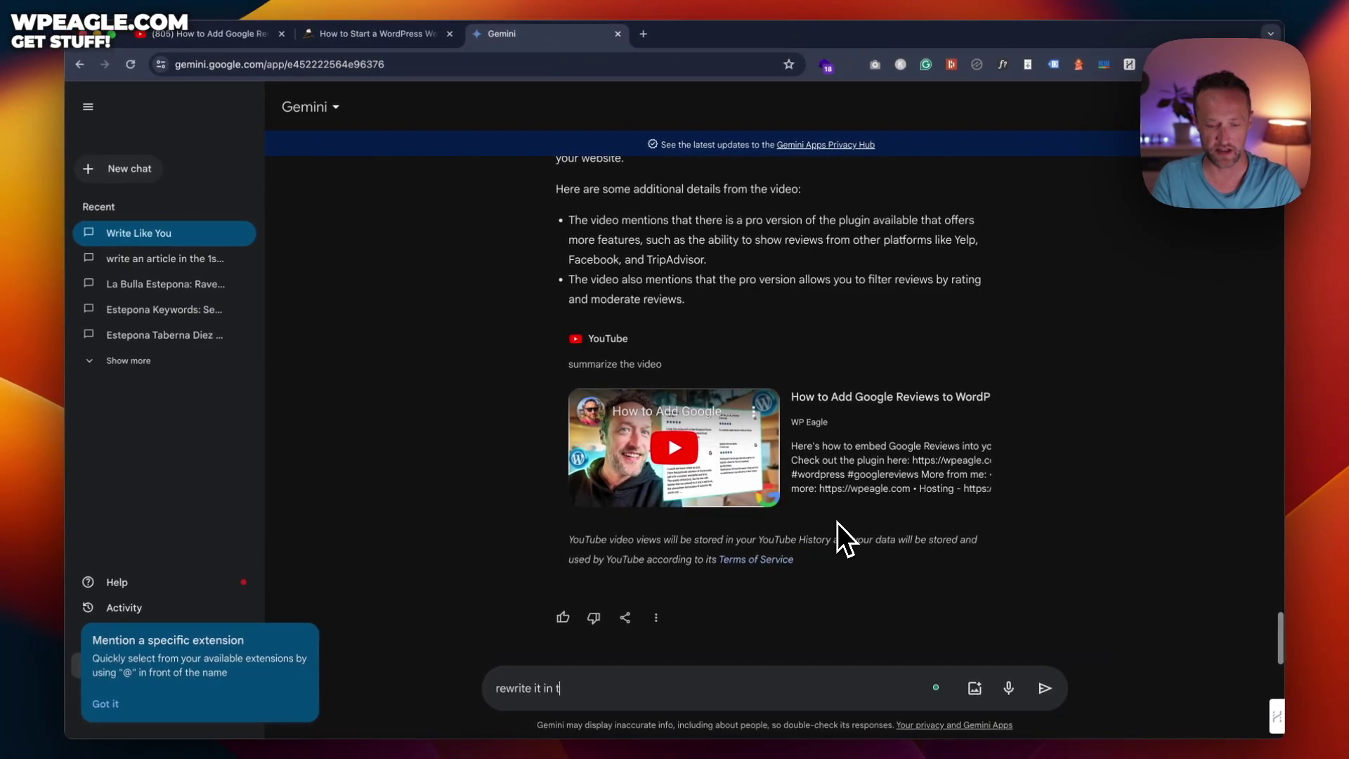
{"action": "type", "text": "he first per"}
{"action": "type", "text": "son in my style"}
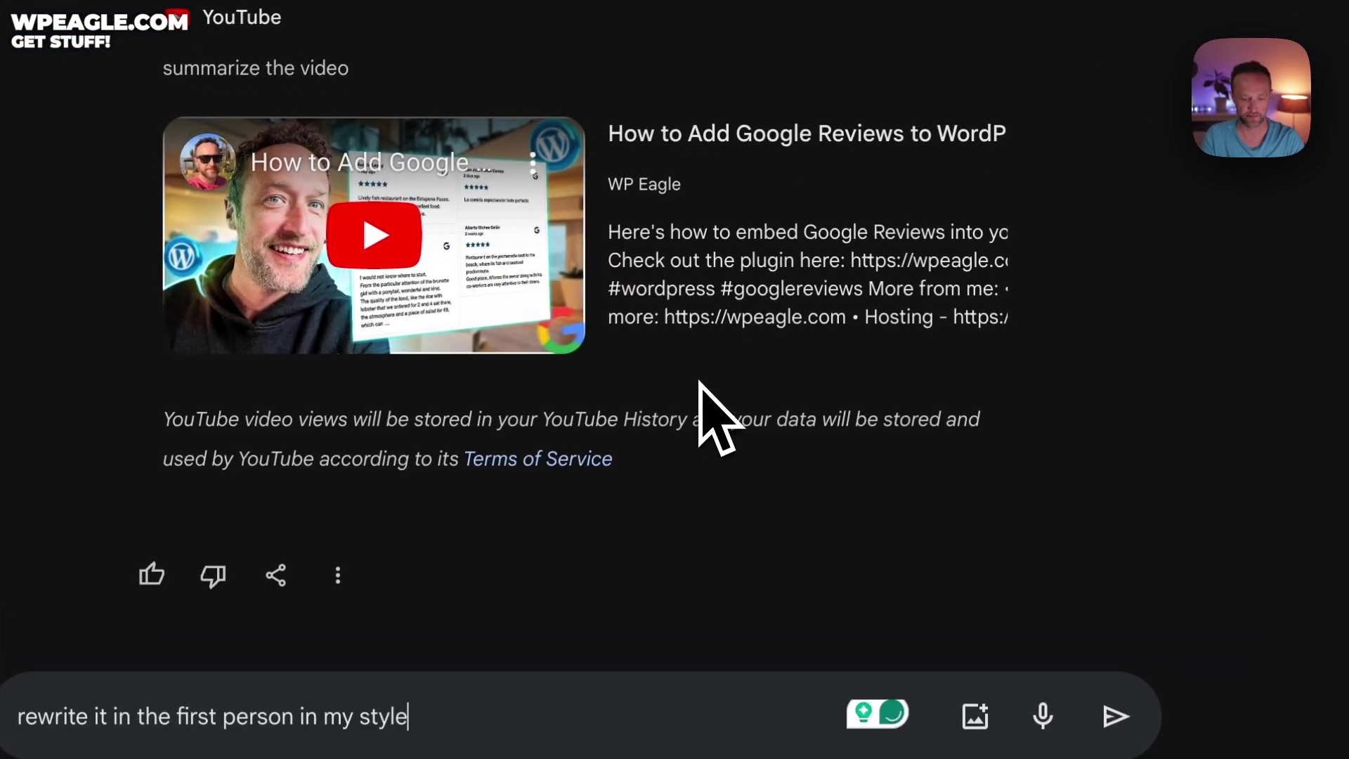
{"action": "key", "text": "Return"}
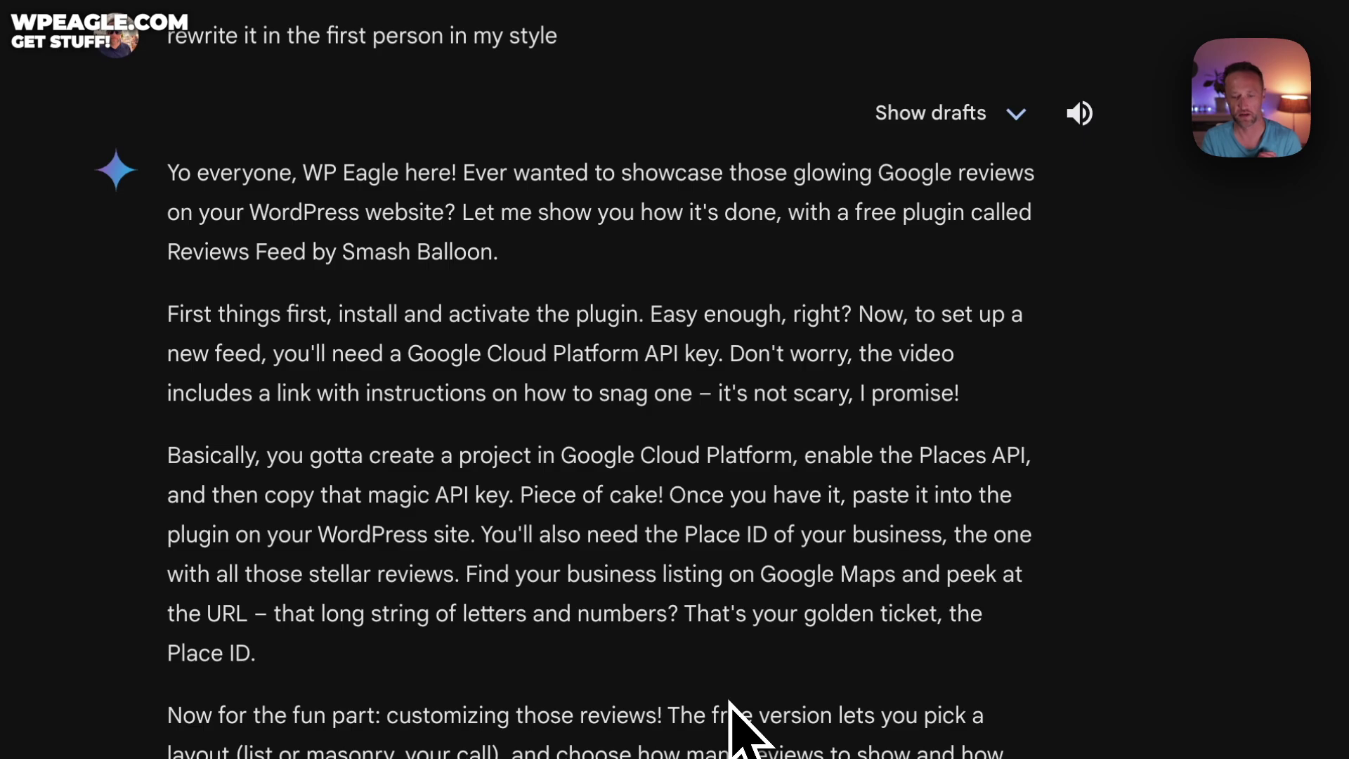
Read through the rewritten tutorial article and ask Gemini "can you include screenshots from the video?".
{"action": "scroll", "coordinate": [738, 527], "scroll_direction": "down", "scroll_amount": 3}
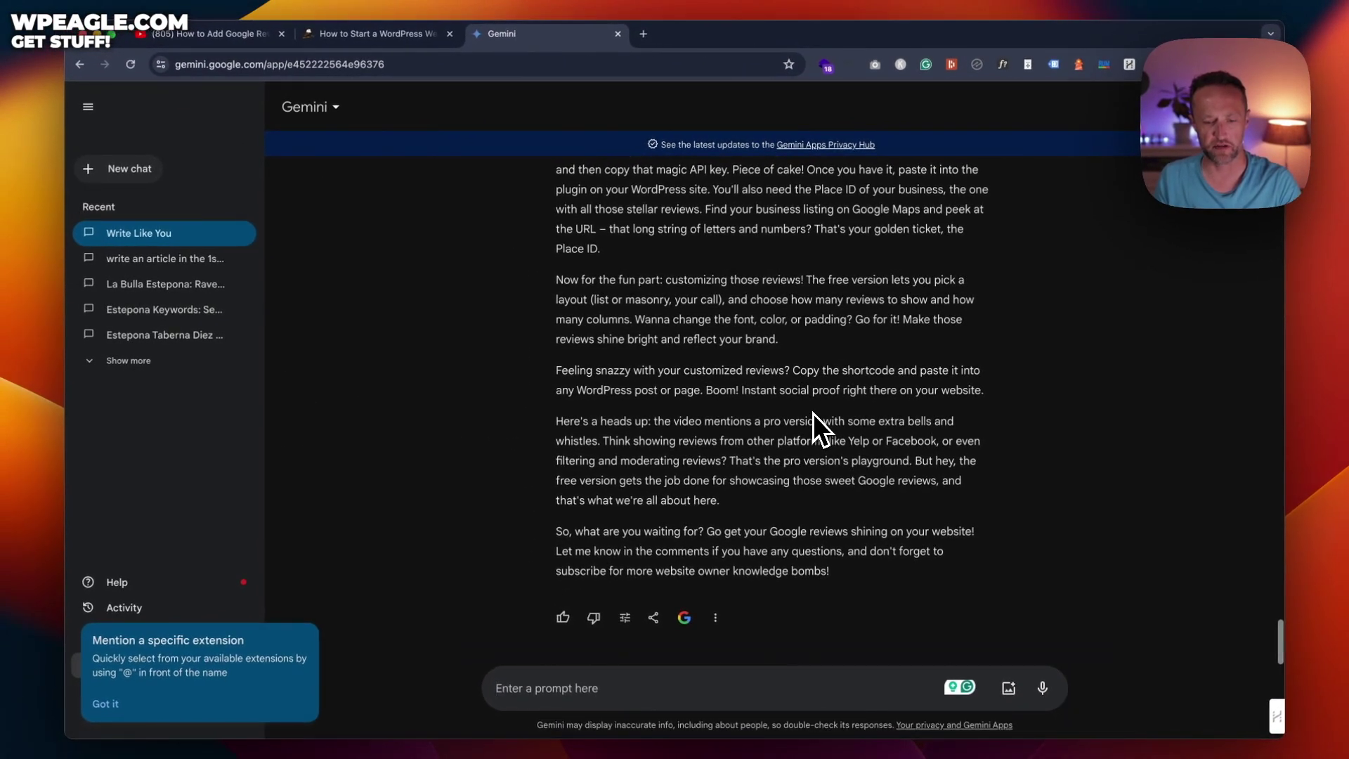
{"action": "type", "text": "an you include screenshots from the video?"}
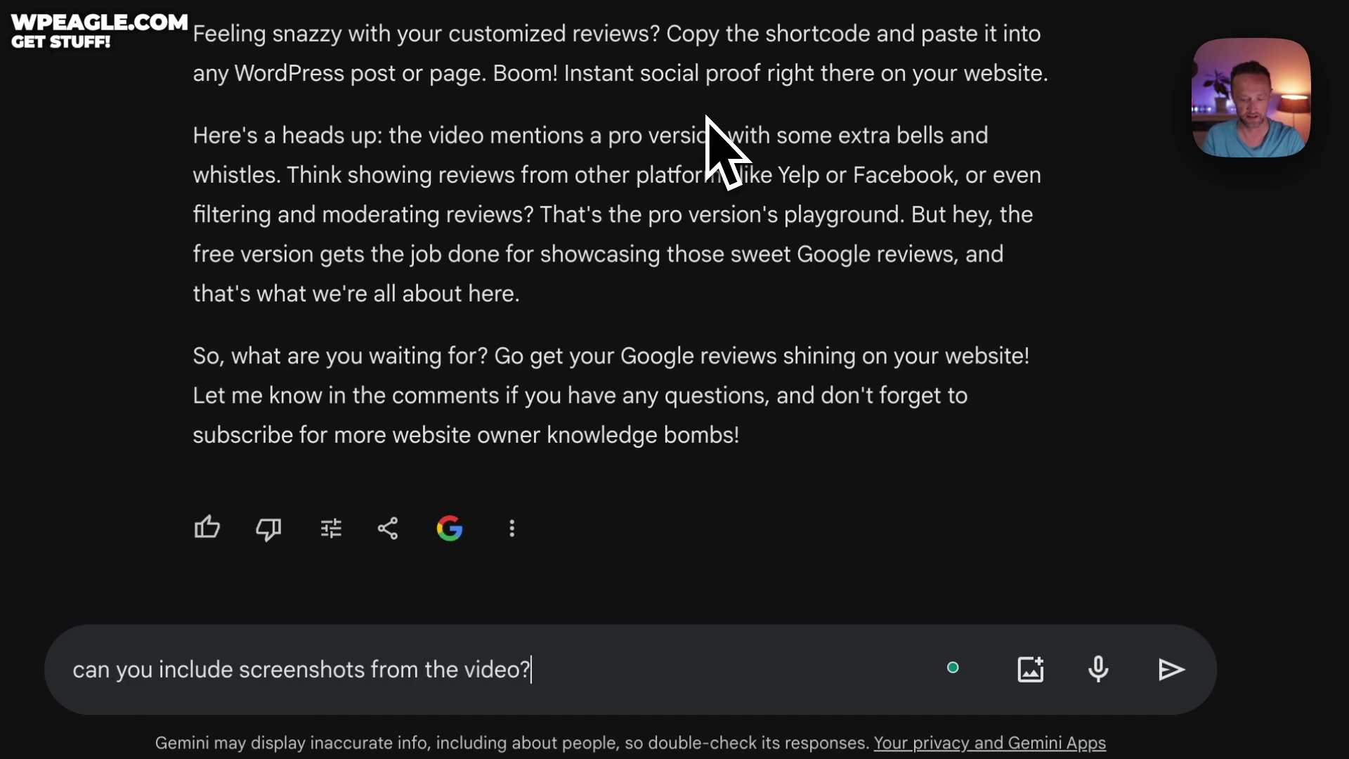
{"action": "key", "text": "Return"}
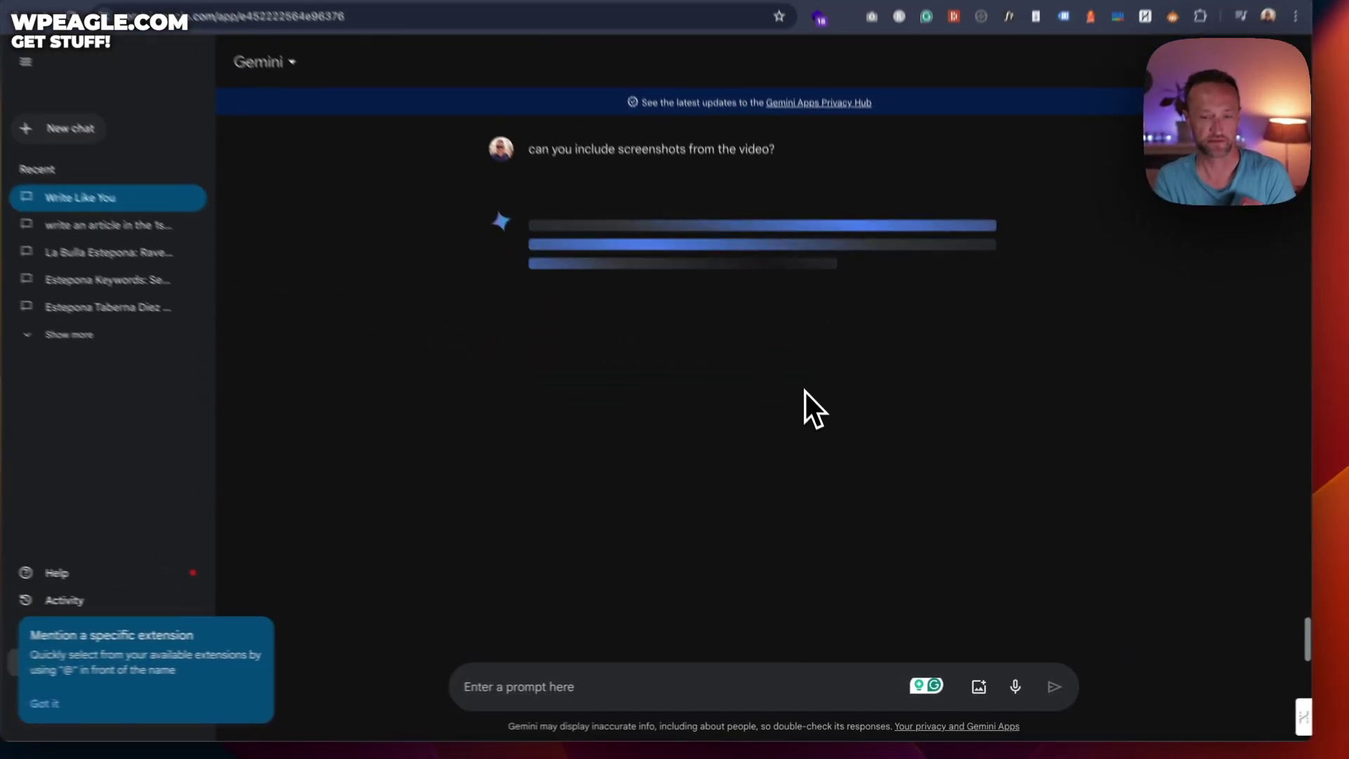